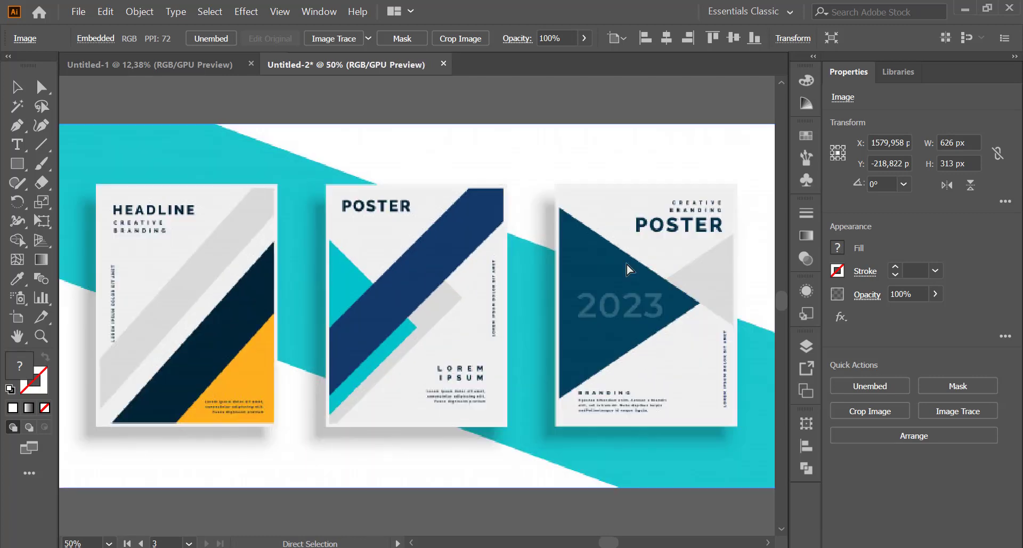
scroll(627, 269, left, 3)
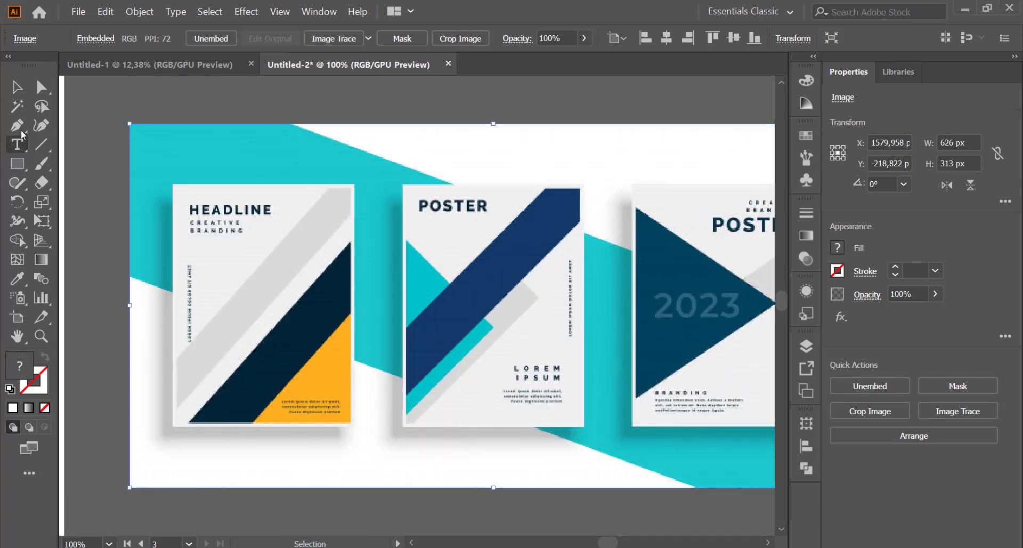
click(171, 411)
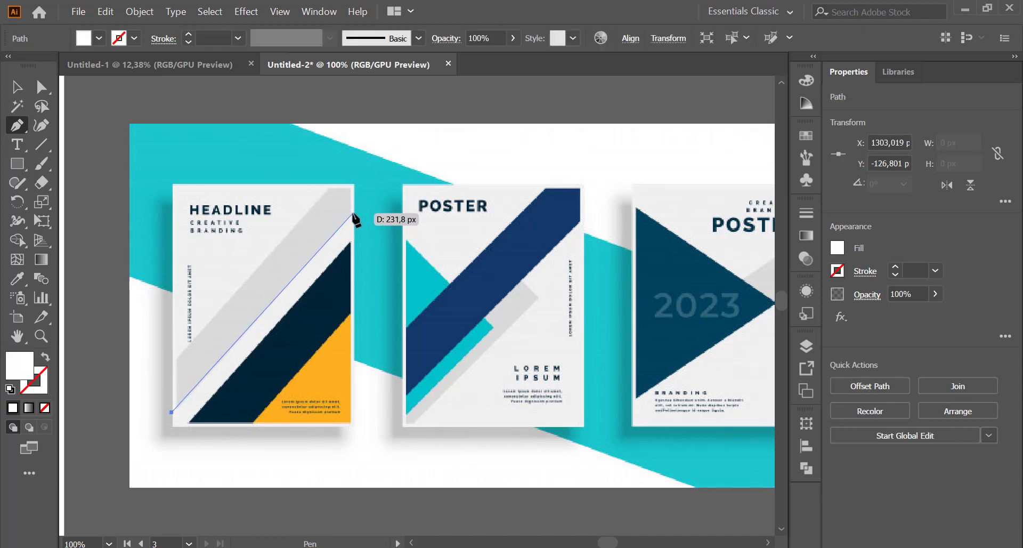
click(353, 213)
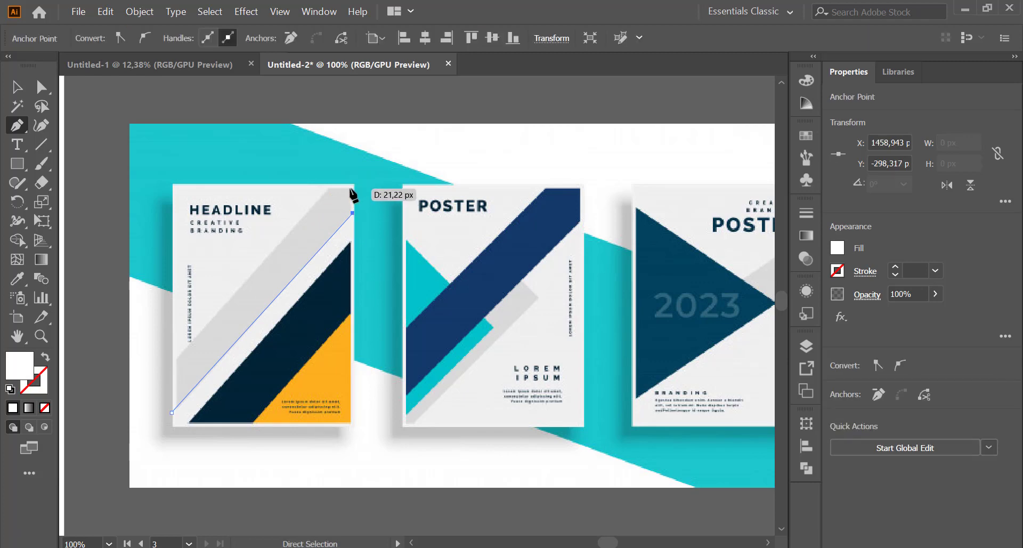
key(ctrl+equal)
key(ctrl+equal)
key(ctrl+equal)
key(ctrl+equal)
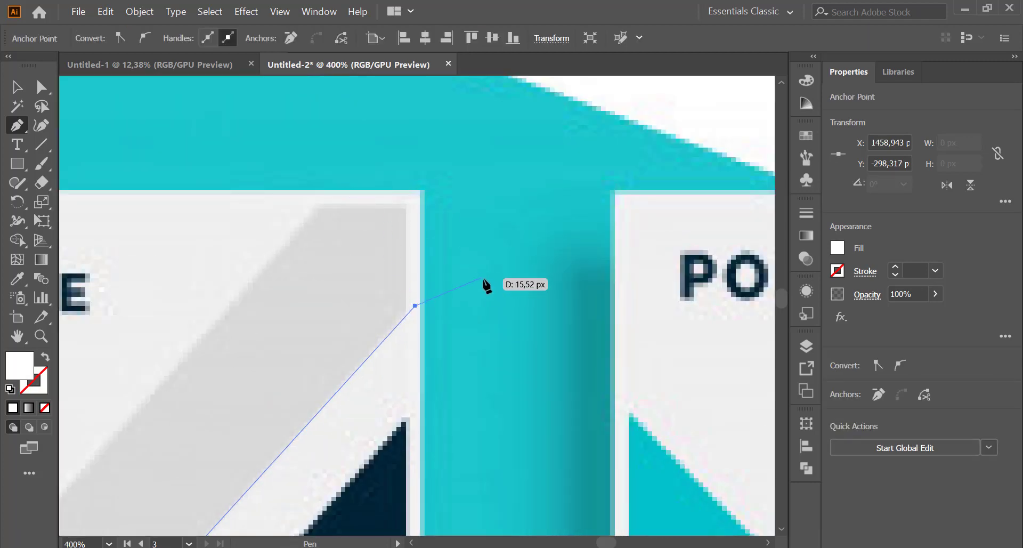
key(ctrl+z)
key(ctrl+minus)
key(ctrl+minus)
key(ctrl+minus)
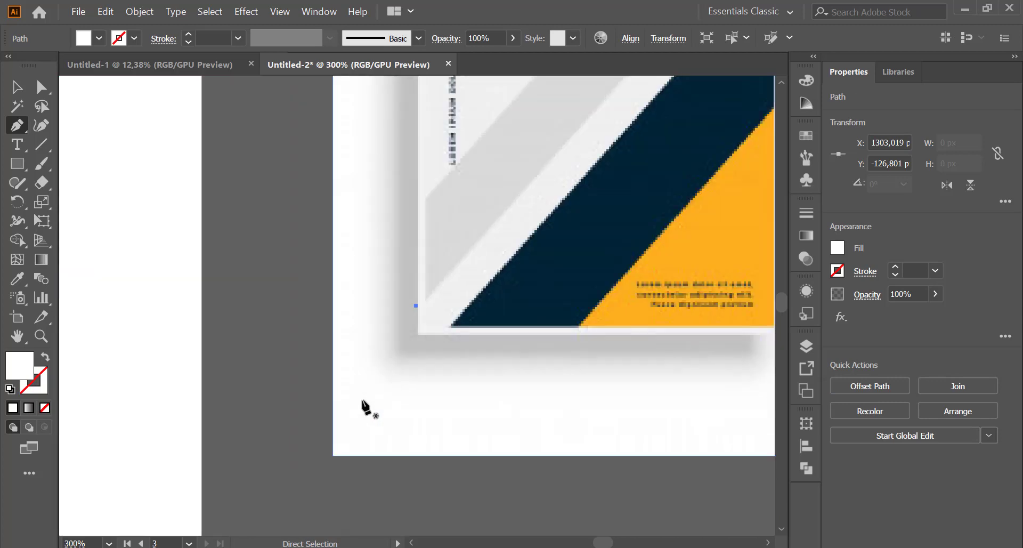
key(ctrl+z)
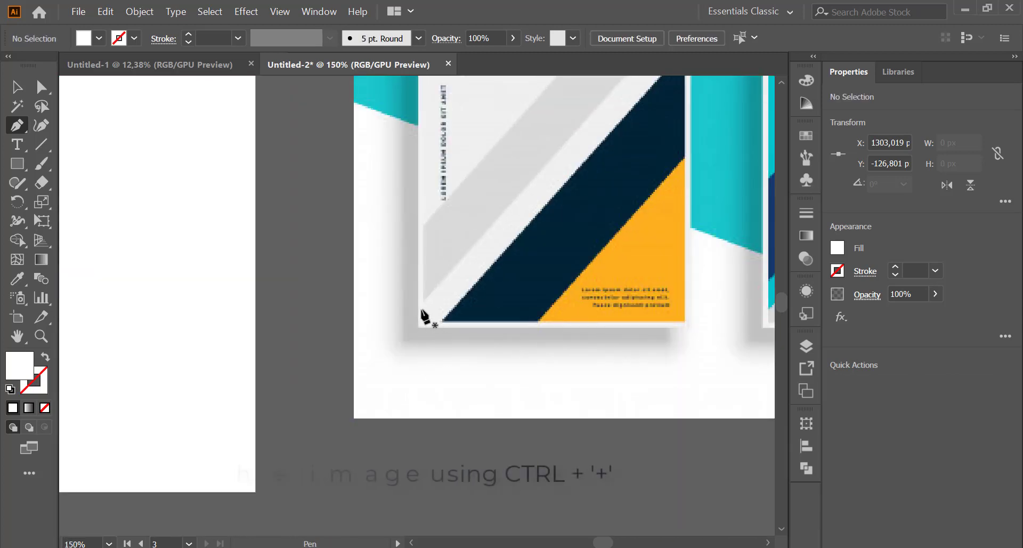
- Start a Pen path at the lower corner of the first poster's light grey band and trace its short vertical left edge straight up
key(ctrl+equal)
key(ctrl+equal)
key(ctrl+equal)
key(ctrl+equal)
key(ctrl+equal)
key(ctrl+equal)
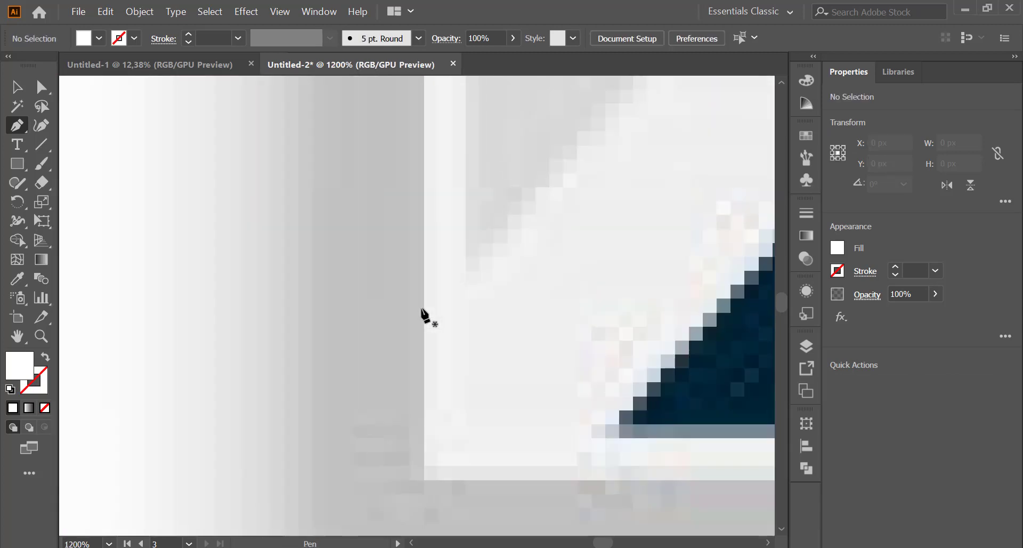
click(467, 342)
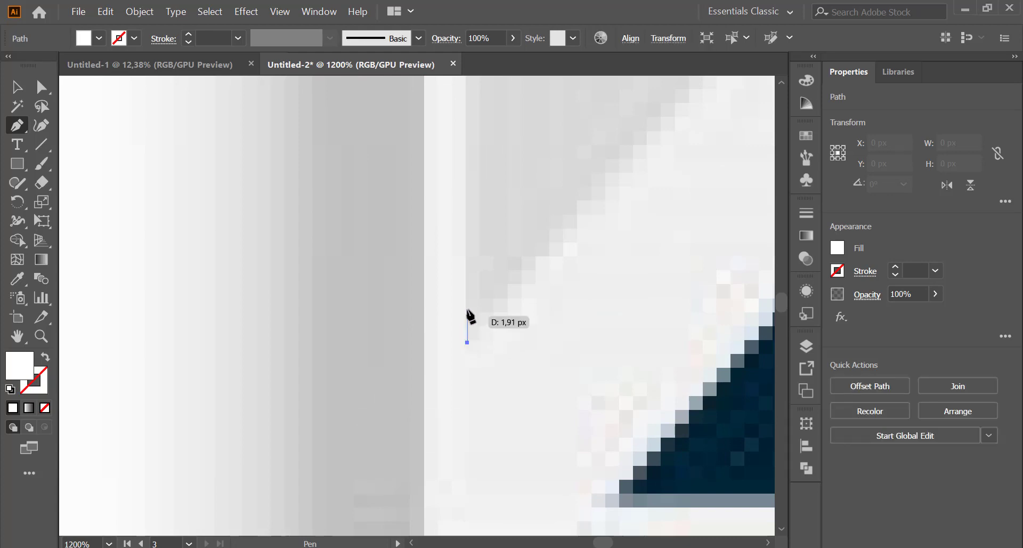
scroll(467, 309, up, 10)
scroll(467, 314, down, 5)
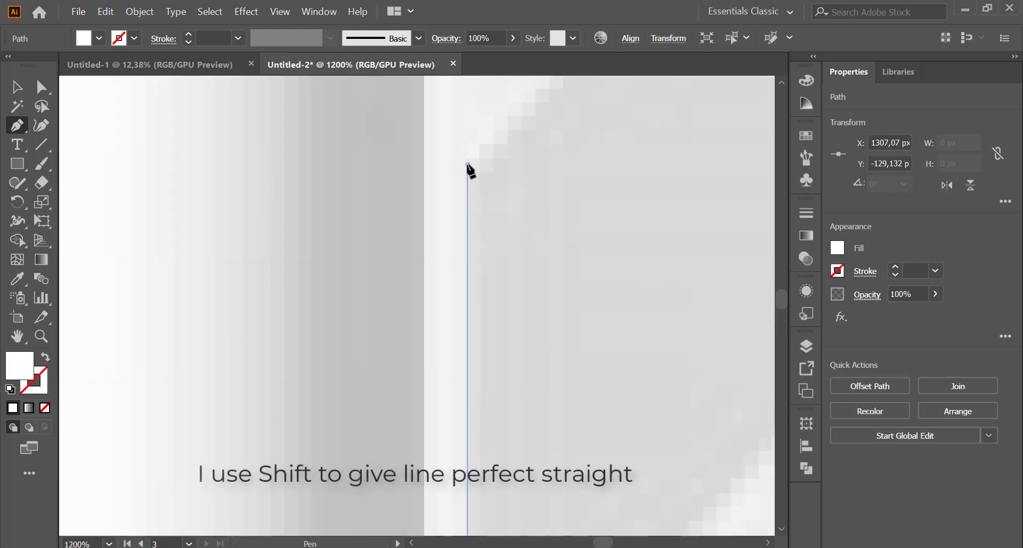
click(467, 171)
- Continue the path along the grey band's upper diagonal edge, about 196 px, to the band's top corner
key(ctrl+minus)
key(ctrl+minus)
key(ctrl+minus)
key(ctrl+minus)
key(ctrl+minus)
key(ctrl+minus)
key(ctrl+minus)
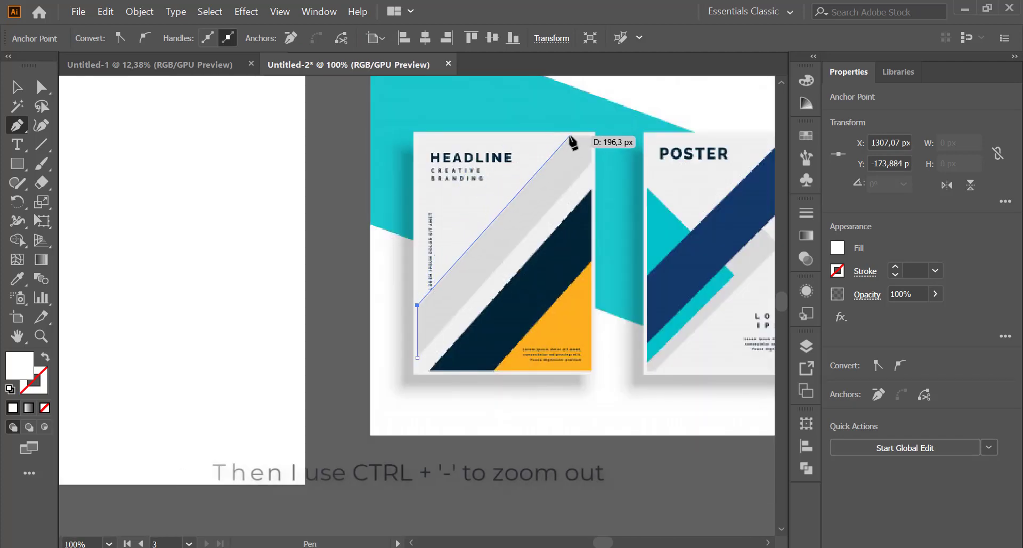
key(ctrl+plus)
key(ctrl+plus)
key(ctrl+plus)
scroll(691, 128, up, 5)
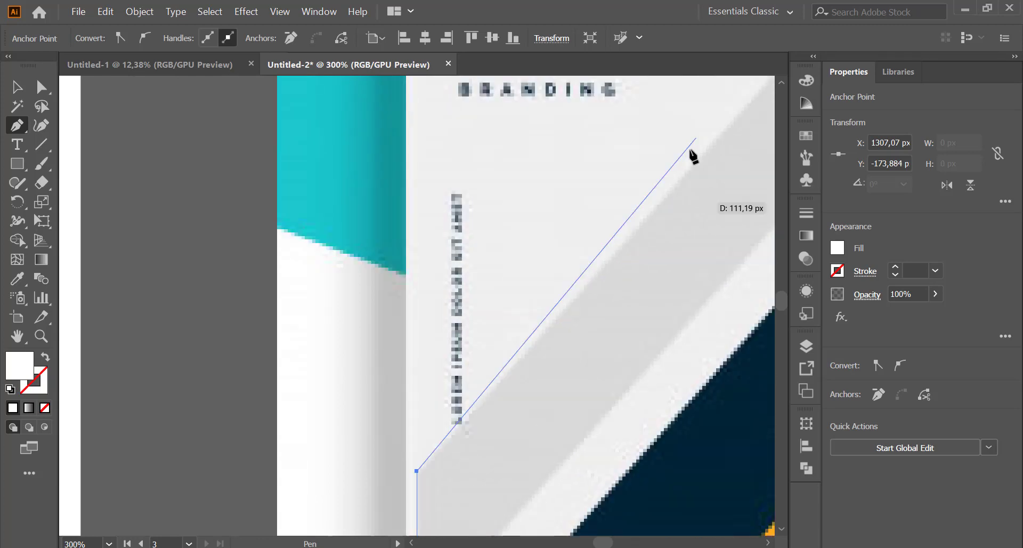
scroll(687, 165, down, 12)
scroll(692, 150, up, 10)
scroll(694, 155, up, 8)
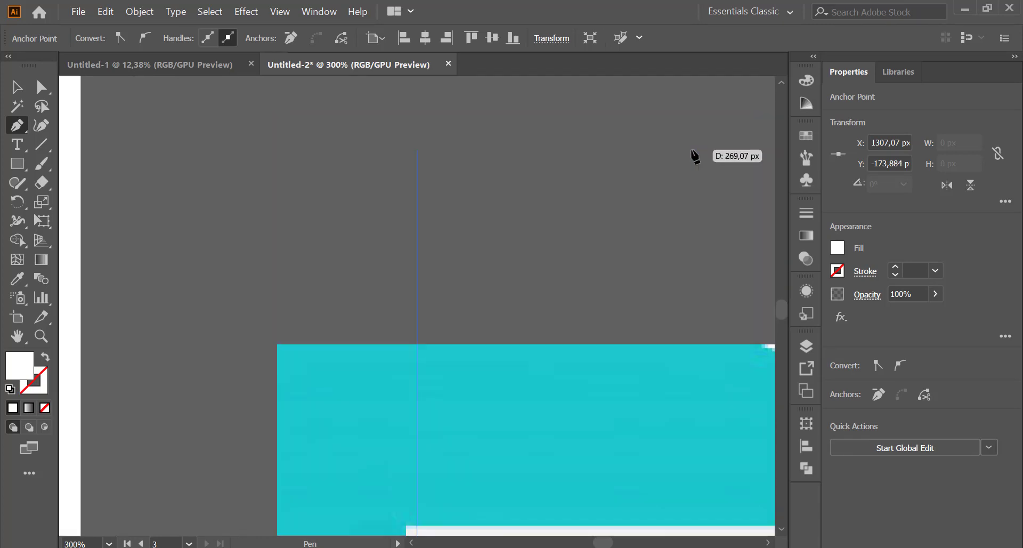
scroll(694, 155, down, 8)
scroll(695, 154, up, 3)
scroll(695, 153, up, 3)
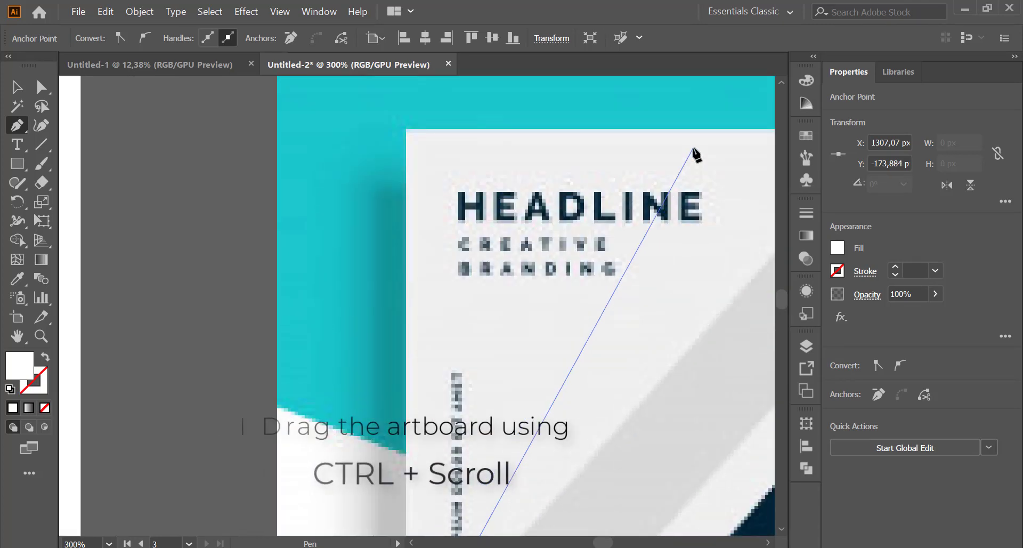
scroll(695, 154, right, 6)
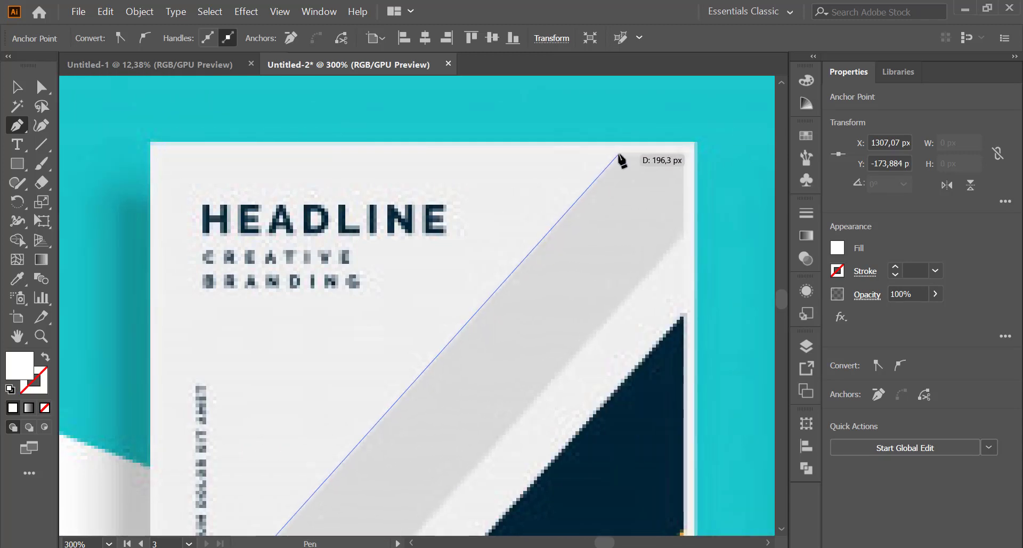
click(619, 154)
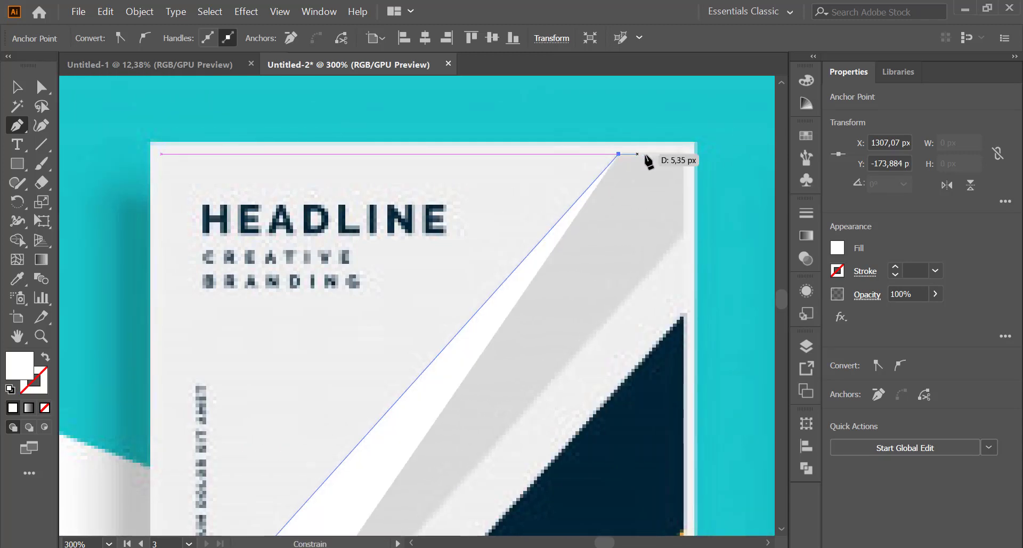
- Trace the grey band's horizontal top edge, vertical right edge and lower diagonal, closing the path at its first anchor
shift+click(683, 154)
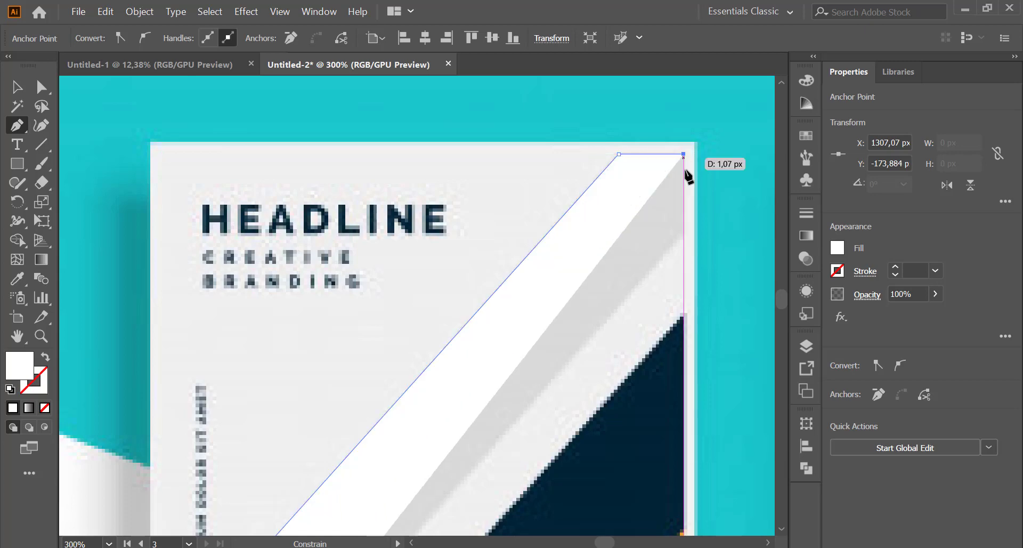
click(683, 235)
scroll(514, 298, down, 8)
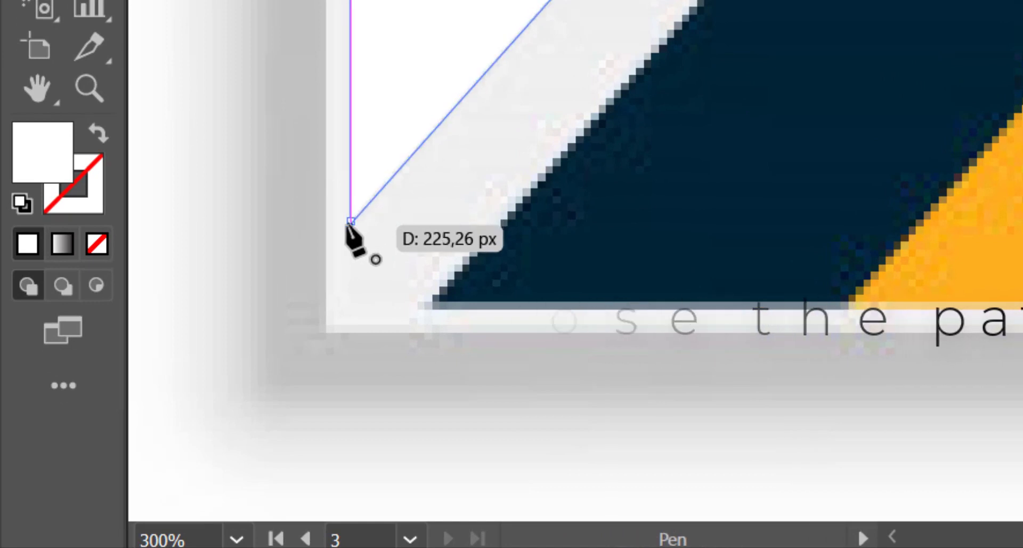
click(350, 220)
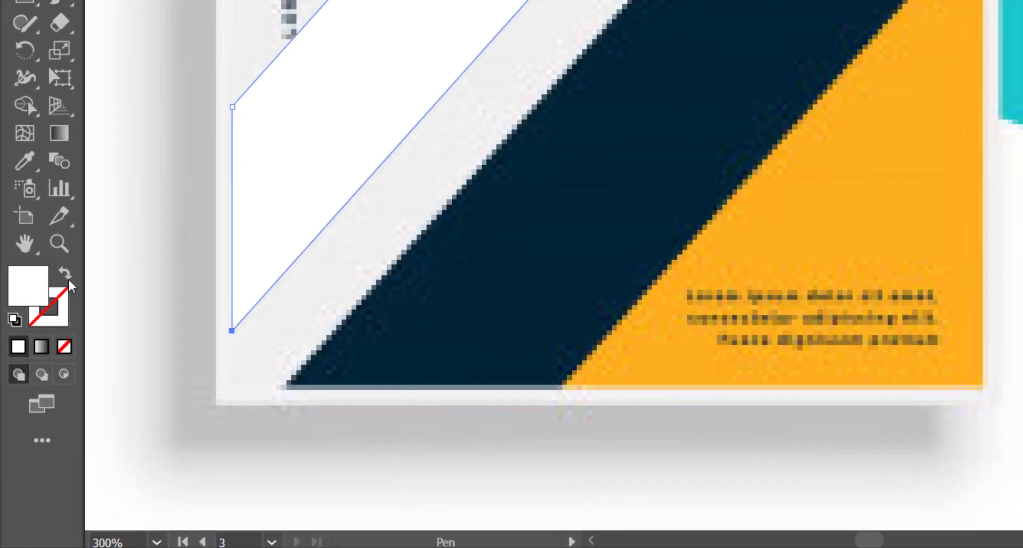
- Fill the traced band with the light grey sampled from the reference image, without a stroke
click(94, 144)
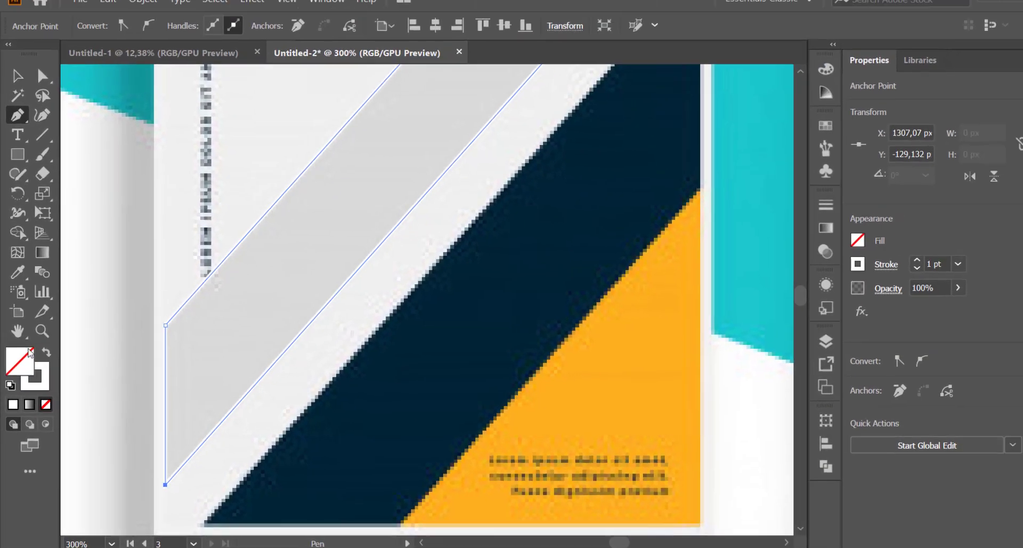
click(25, 159)
click(226, 305)
key(a)
- Trace the dark navy diagonal band as a closed four-corner Pen path with a vertical right edge about 62 px long
scroll(207, 328, down, 3)
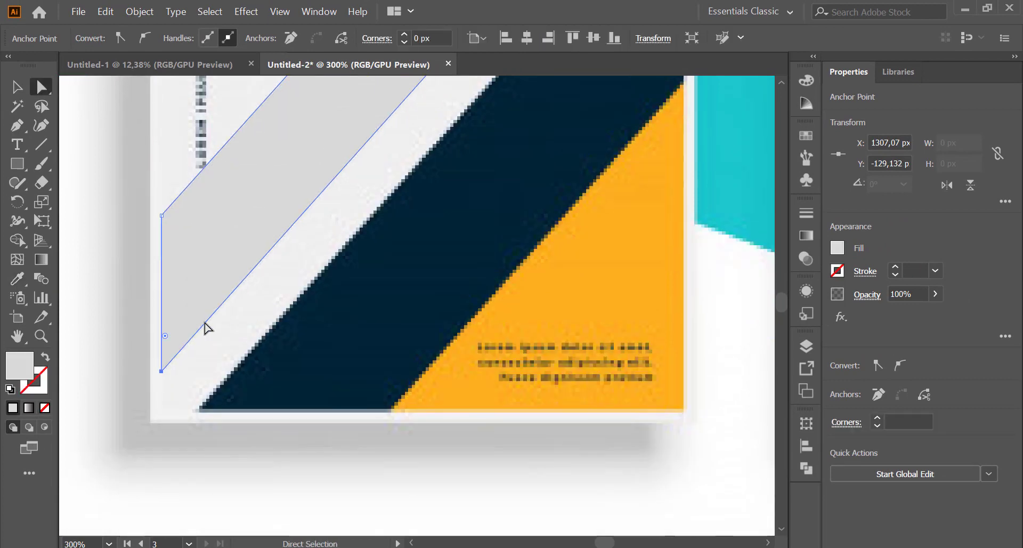
click(22, 127)
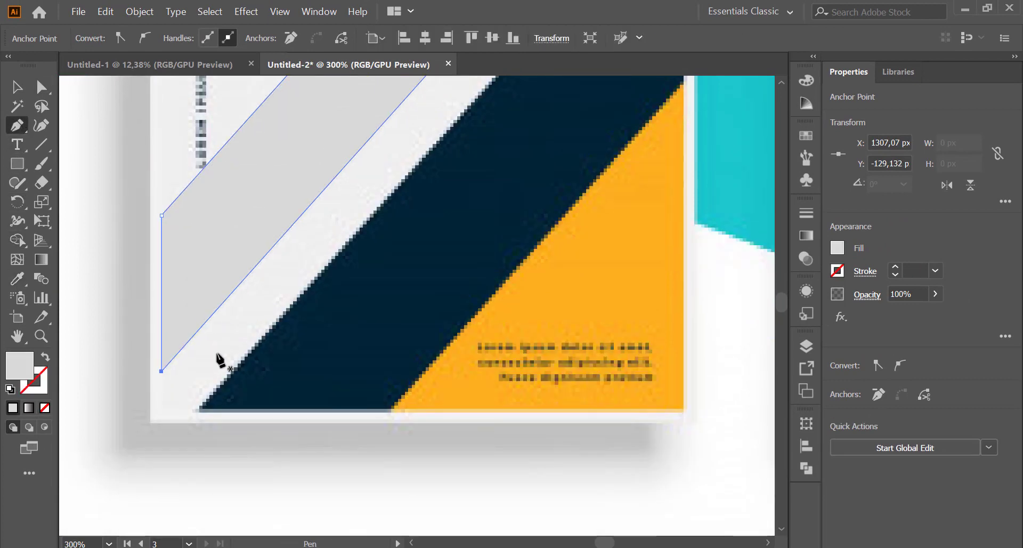
click(196, 410)
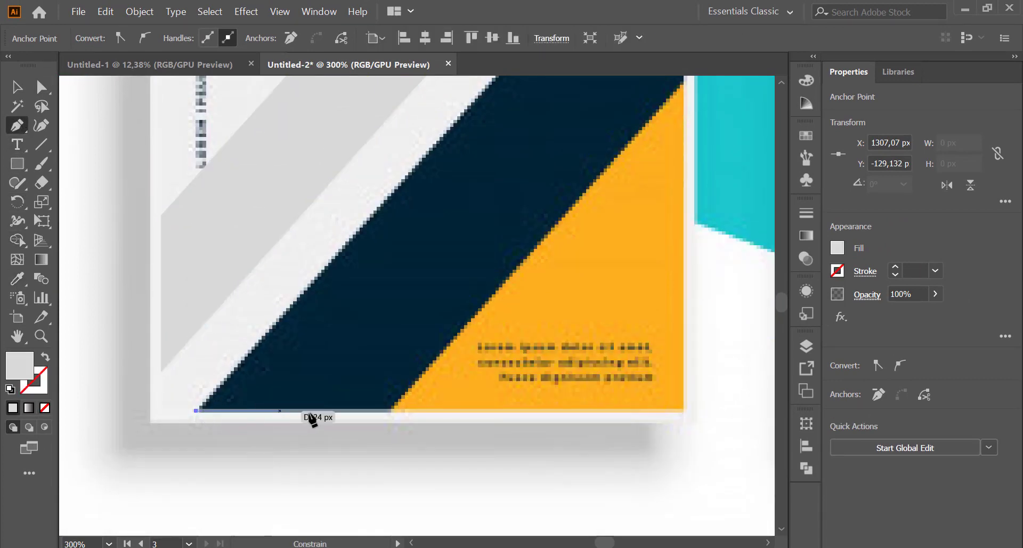
click(393, 411)
scroll(602, 251, up, 2)
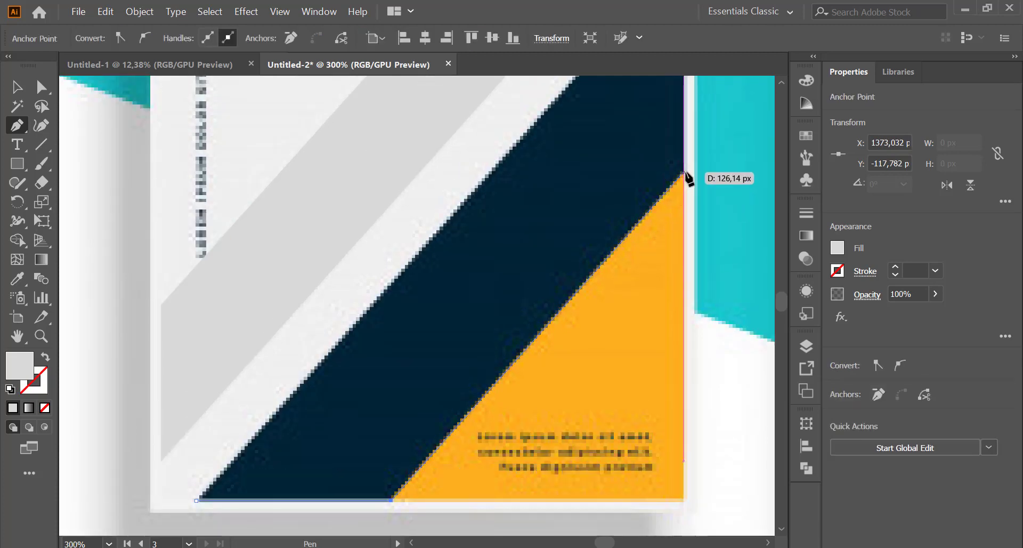
click(684, 173)
scroll(684, 174, up, 8)
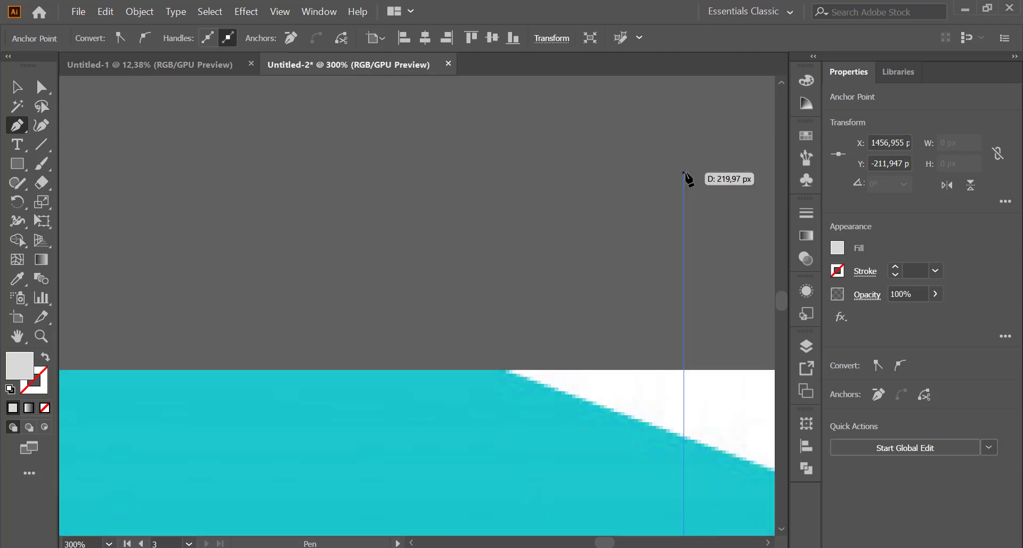
scroll(682, 270, down, 8)
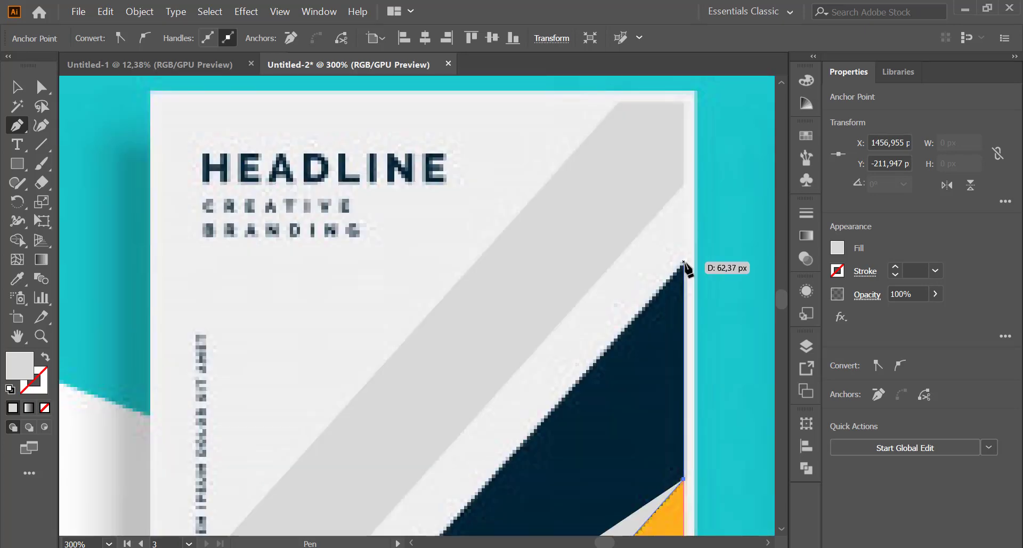
click(684, 264)
scroll(422, 406, down, 8)
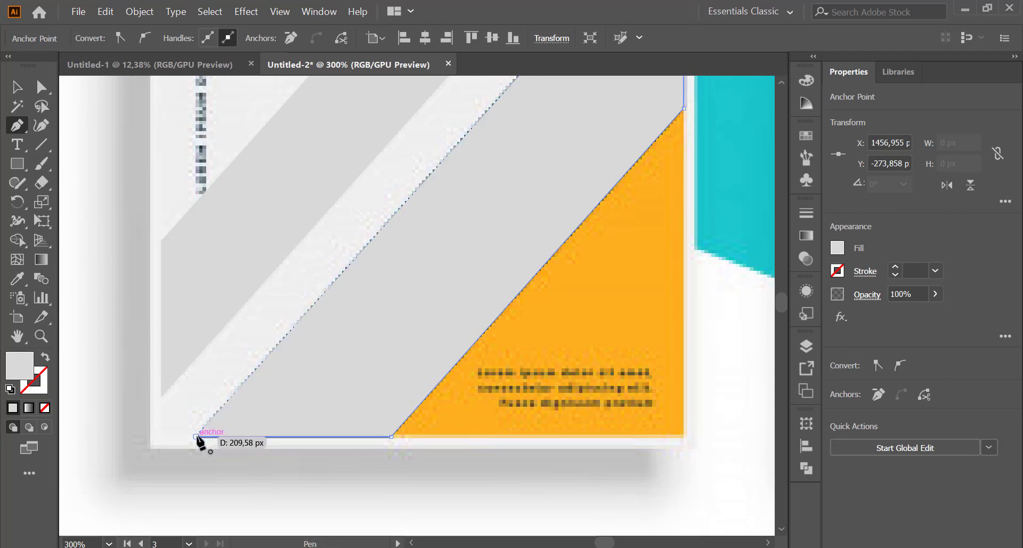
click(196, 436)
- Fill the second traced band with the dark navy sampled from the reference image, without a stroke
click(47, 359)
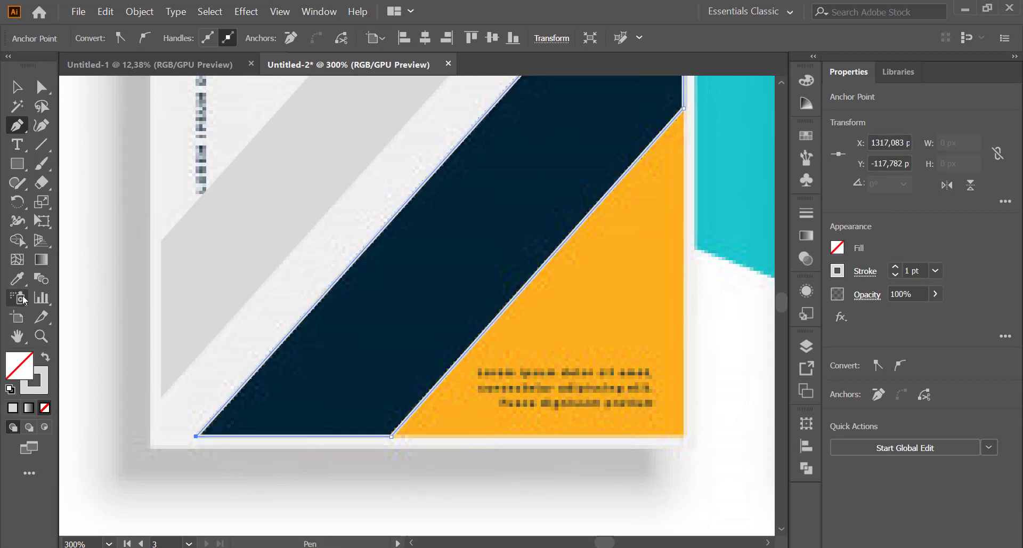
click(438, 296)
key(a)
- Trace the orange triangle in the first poster's lower right corner as a closed three-point Pen path
scroll(664, 251, up, 1)
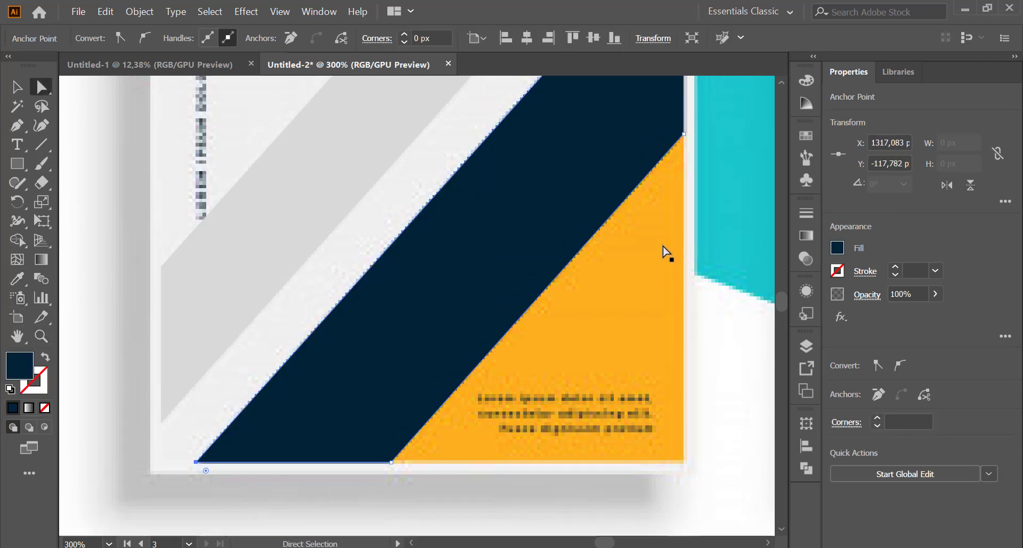
click(24, 134)
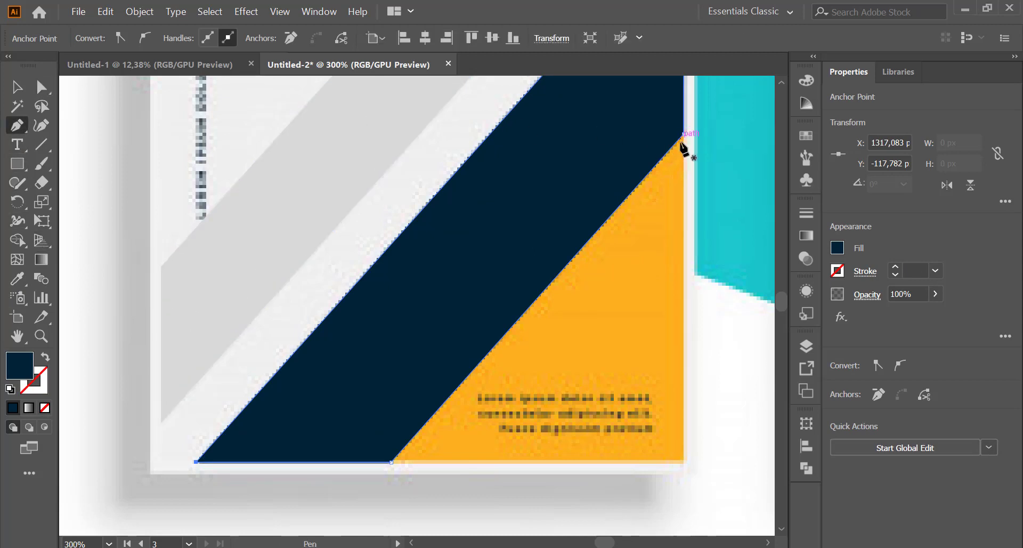
click(684, 461)
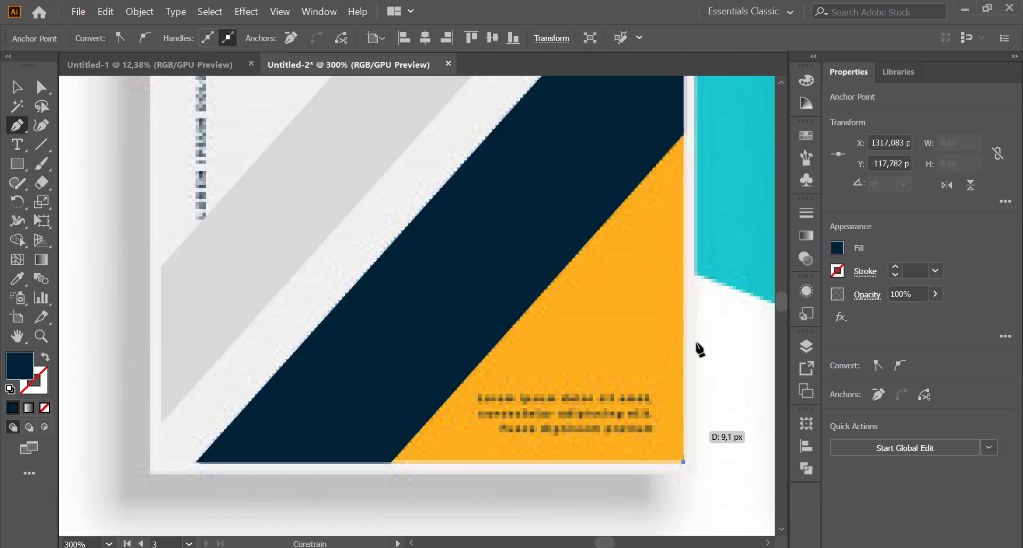
click(684, 133)
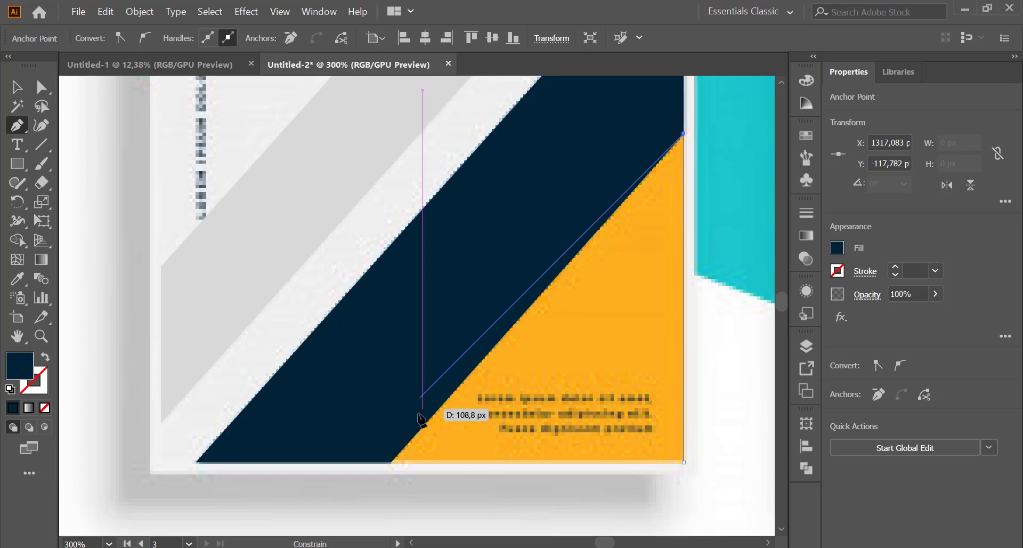
click(392, 461)
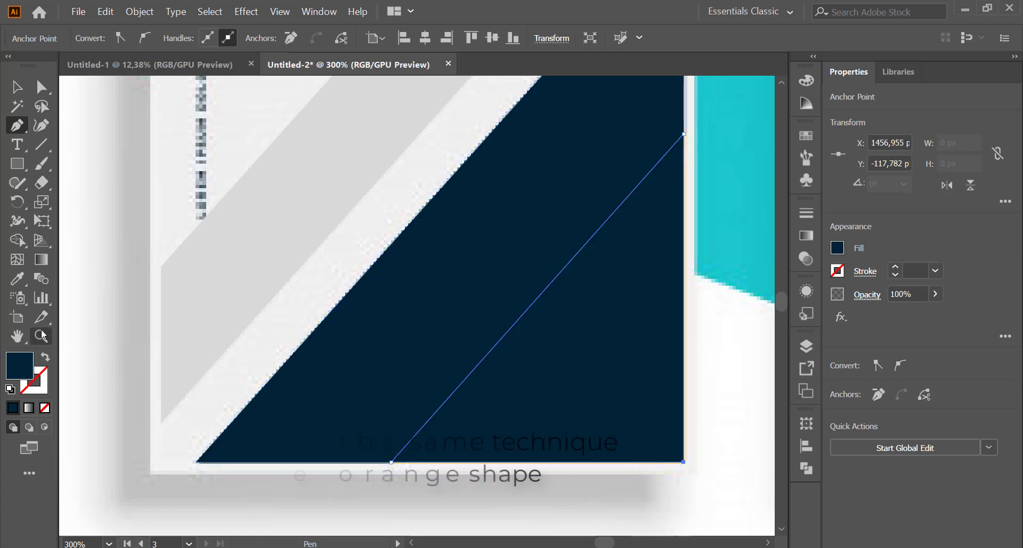
- Fill the traced triangle with the orange sampled from the reference image, without a stroke
click(46, 356)
click(17, 278)
click(582, 339)
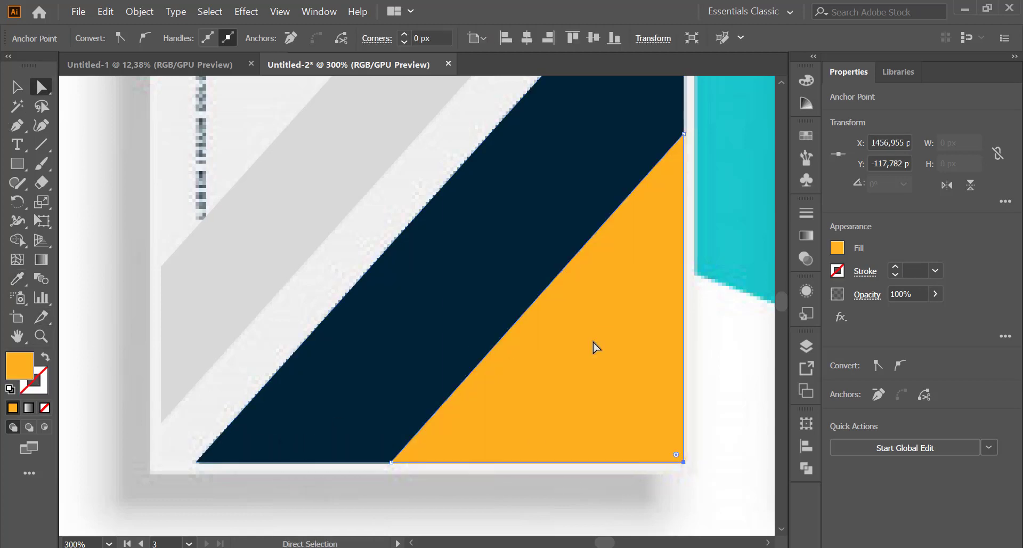
key(a)
- Add the text "HEADLINE" with the Type tool and place it over the reference headline of the first poster
scroll(578, 308, up, 5)
scroll(424, 210, up, 2)
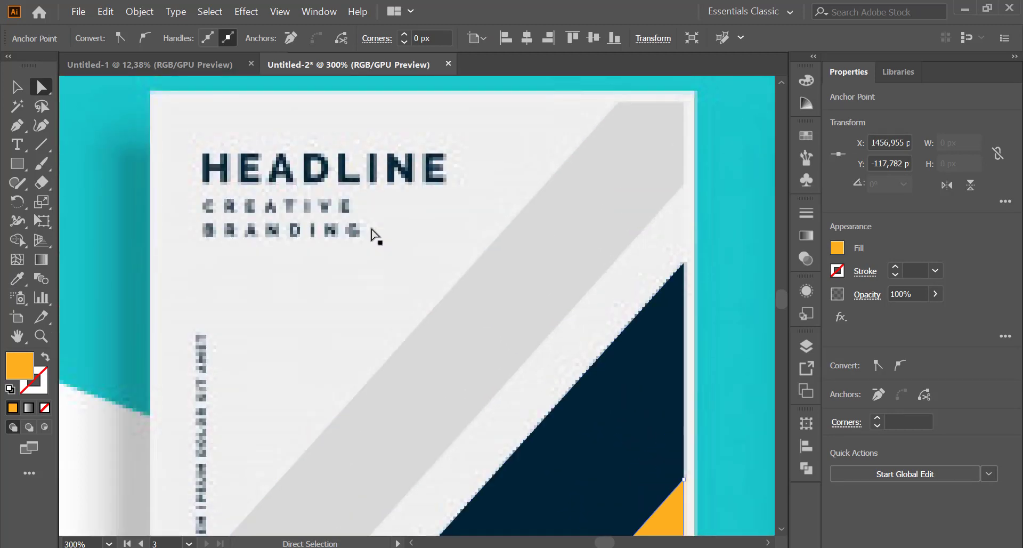
key(t)
click(210, 169)
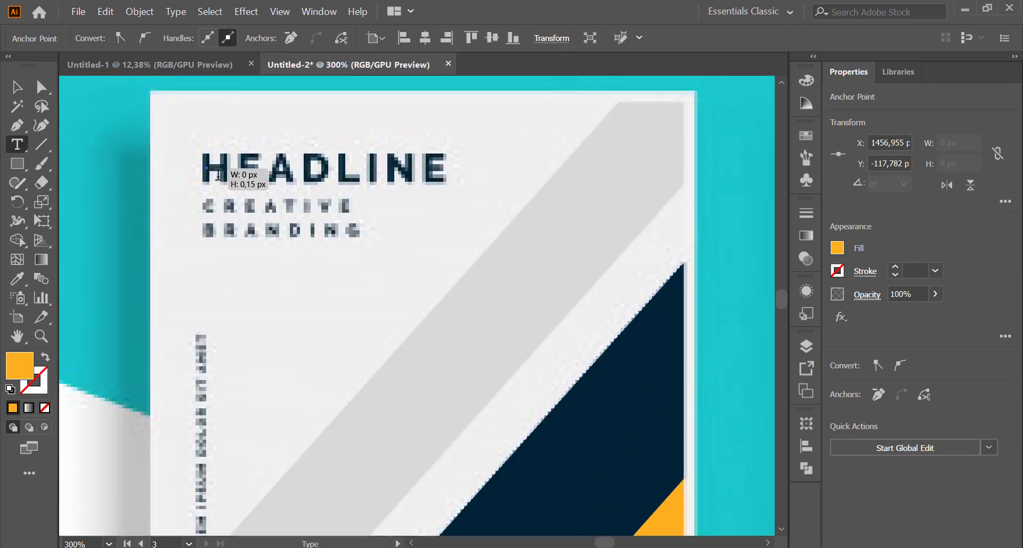
text(HEADLINE)
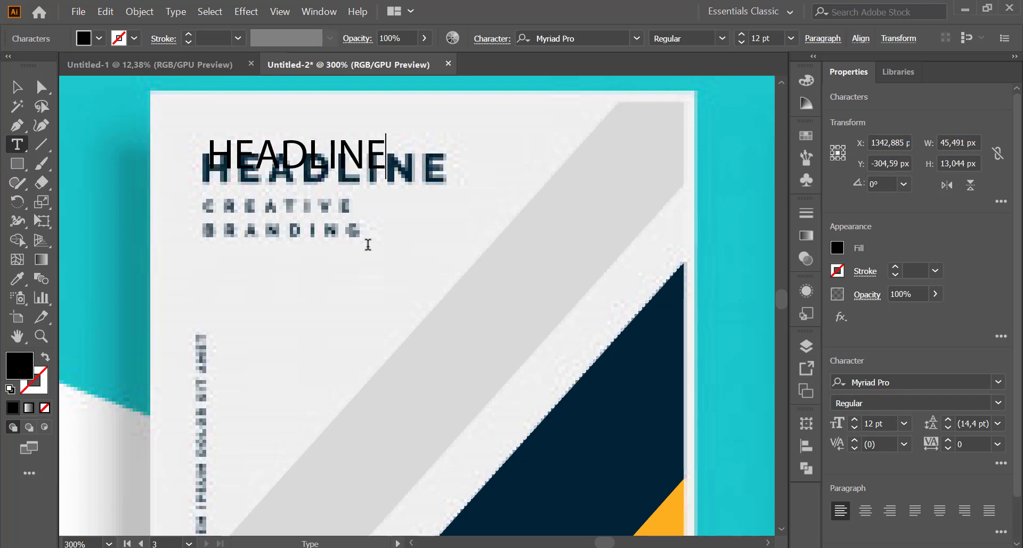
key(ctrl+a)
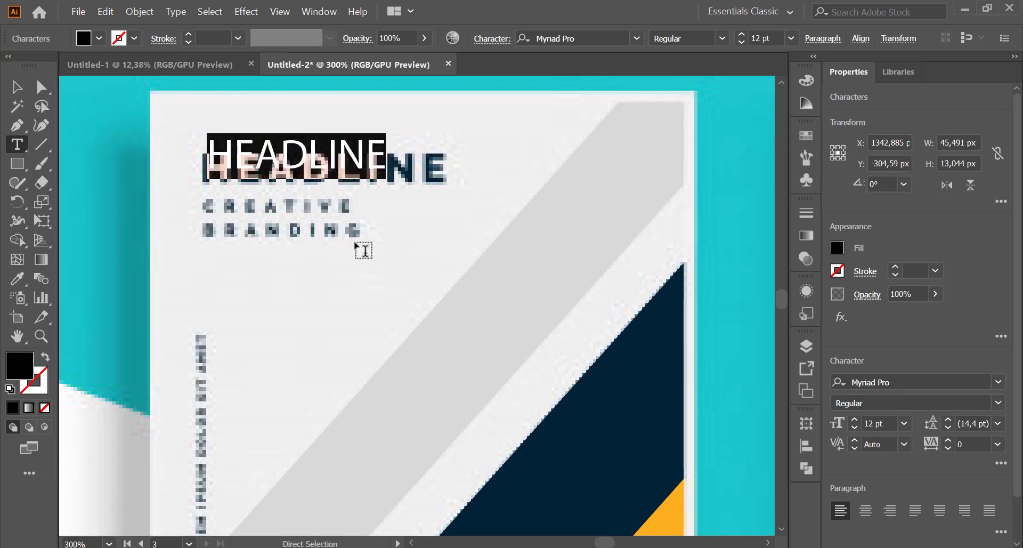
click(47, 94)
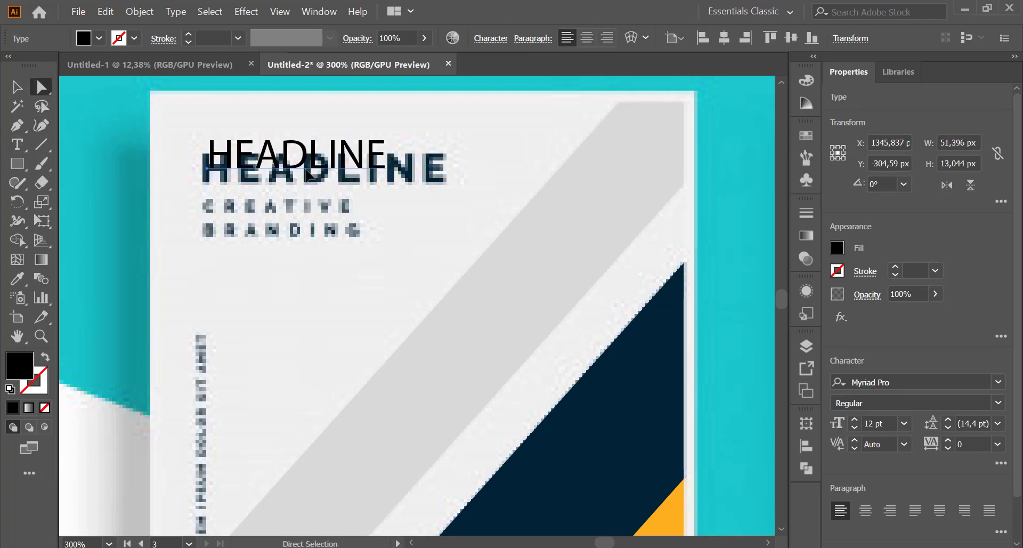
drag(307, 173, 301, 187)
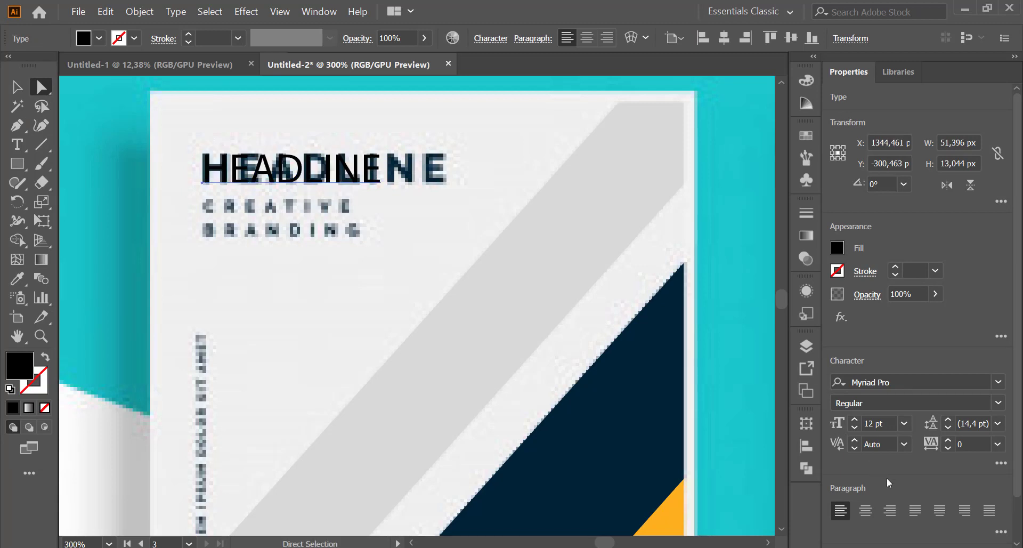
- Set the headline text's font to Century Gothic and its tracking to 130
click(996, 403)
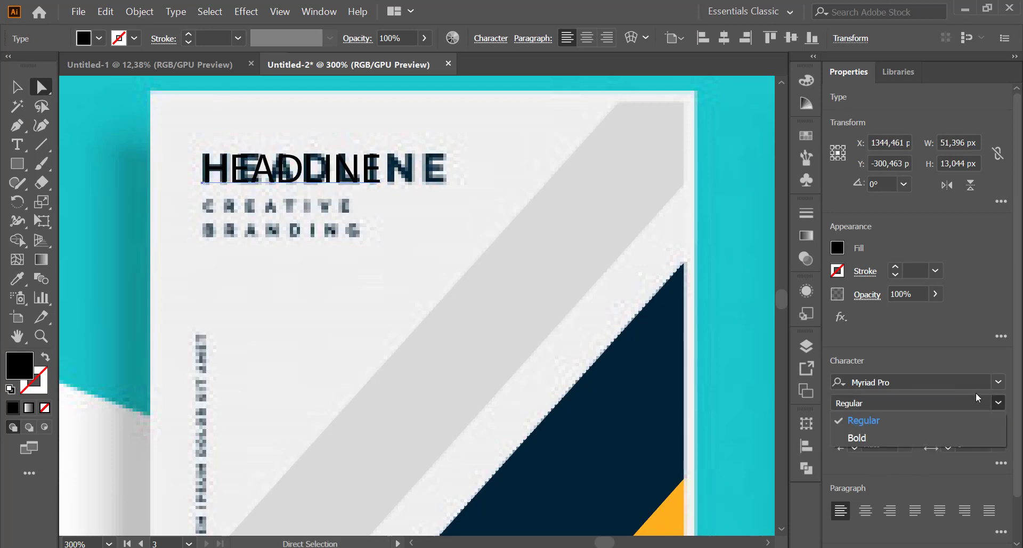
click(971, 382)
text(cen)
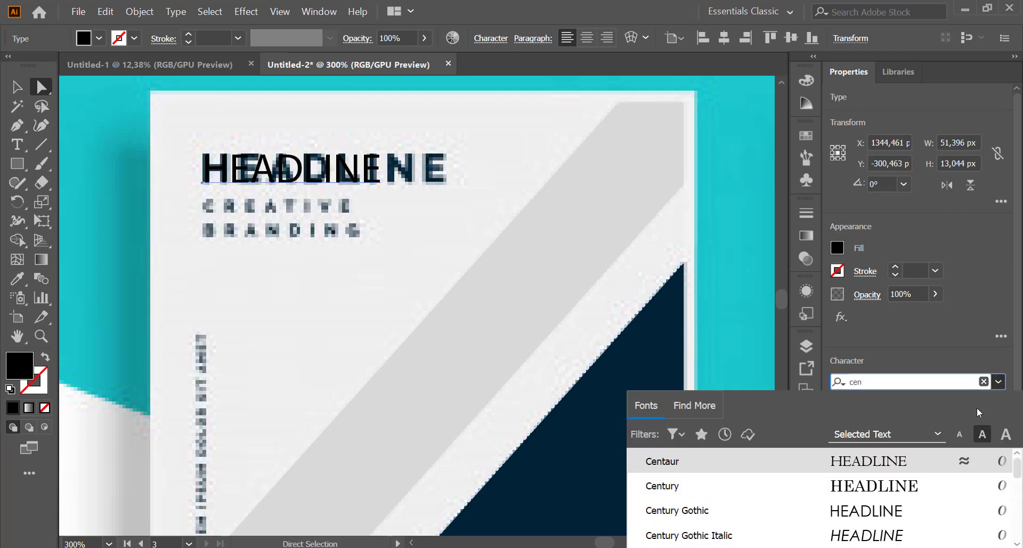
key(Down)
key(Down)
key(Return)
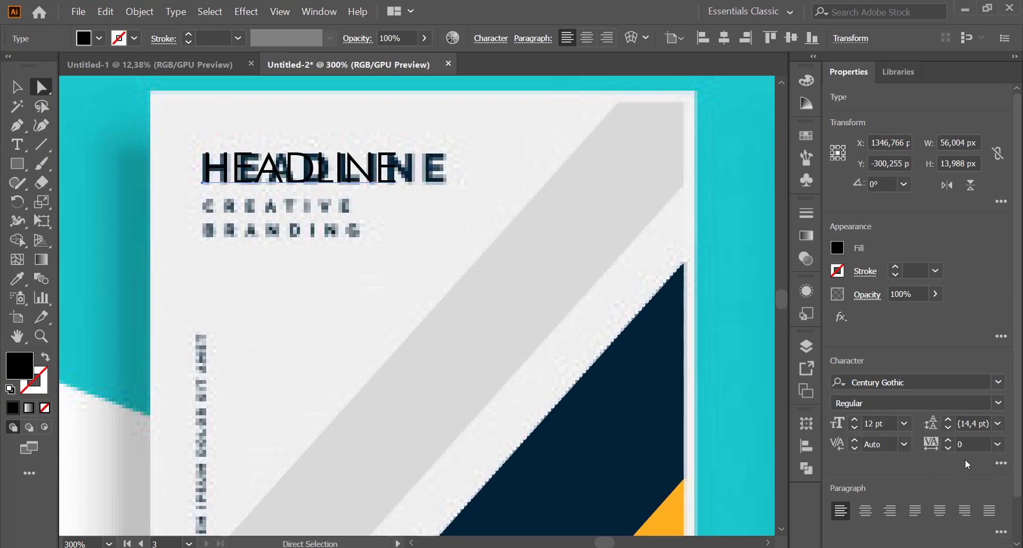
text(130)
key(Return)
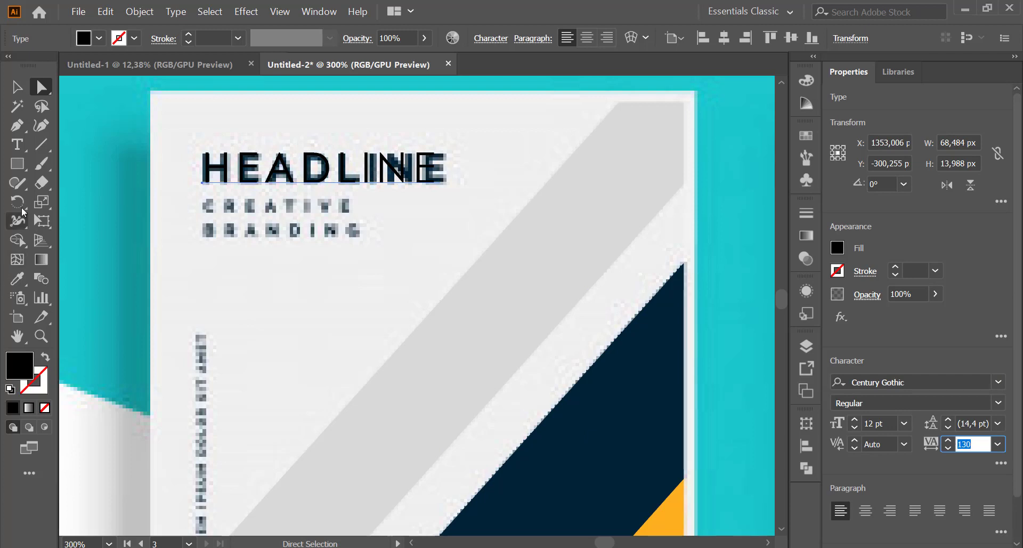
- Add the text "Creative" beneath the headline, align it over the reference subtitle and set its size to 10 pt
click(16, 144)
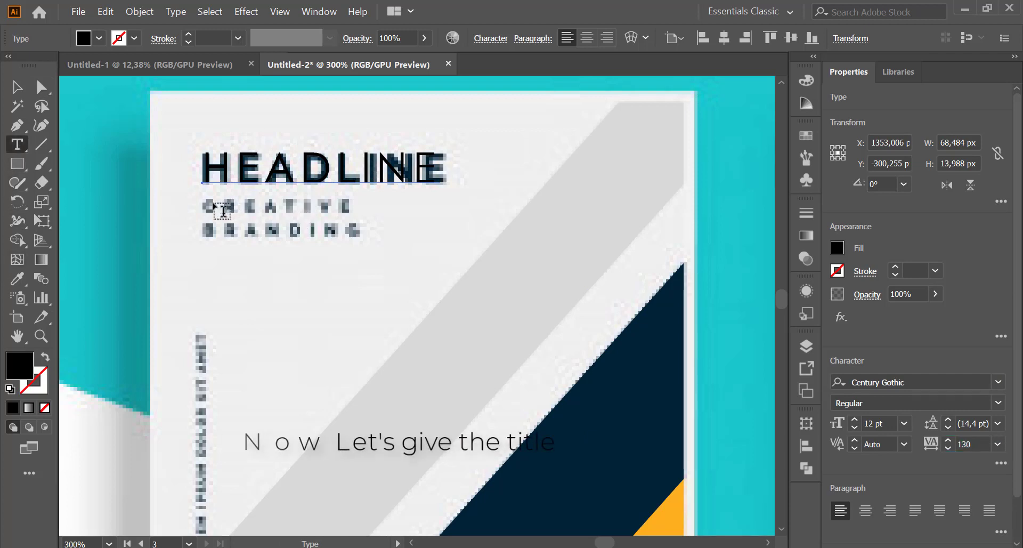
click(205, 203)
text(Creative)
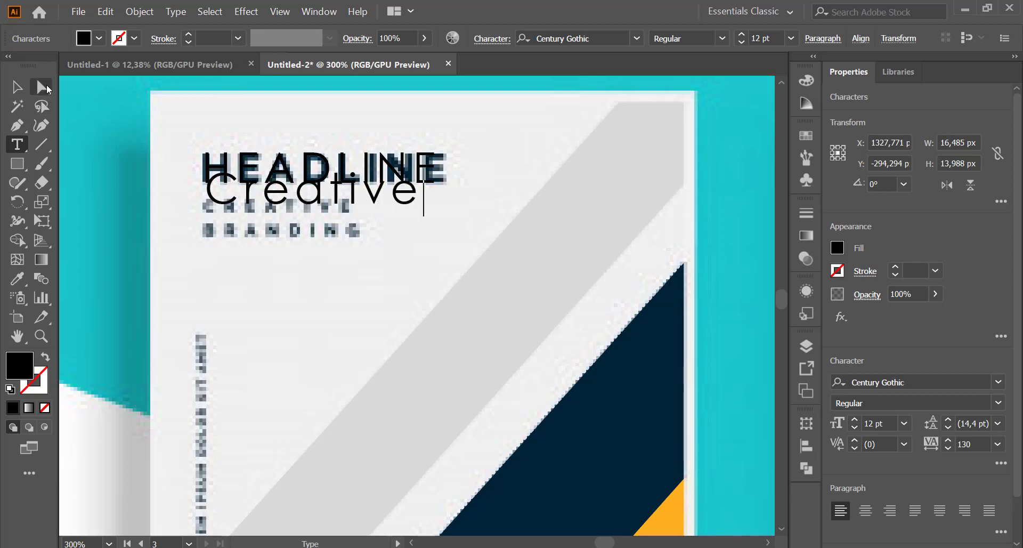
click(42, 86)
drag(356, 202, 348, 215)
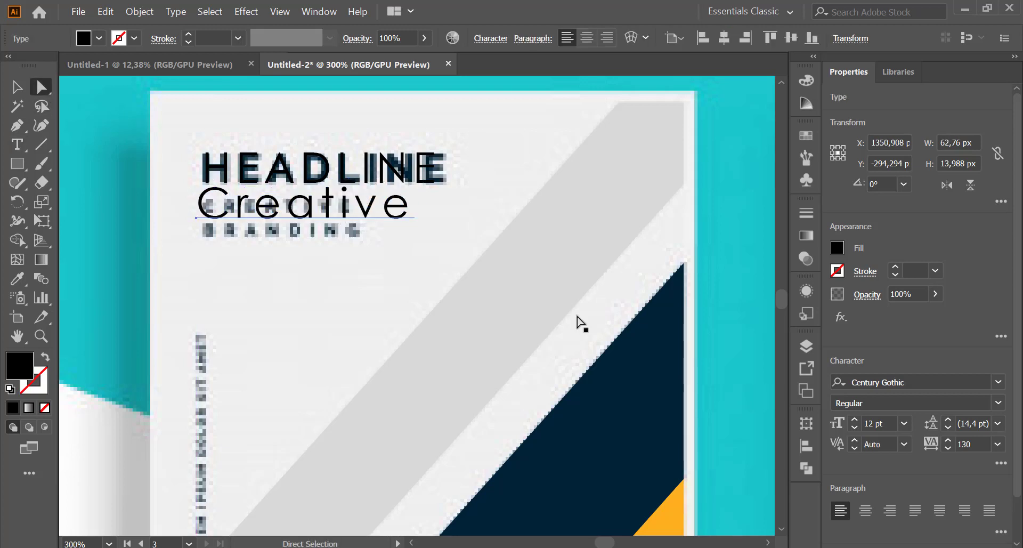
scroll(872, 423, down, 2)
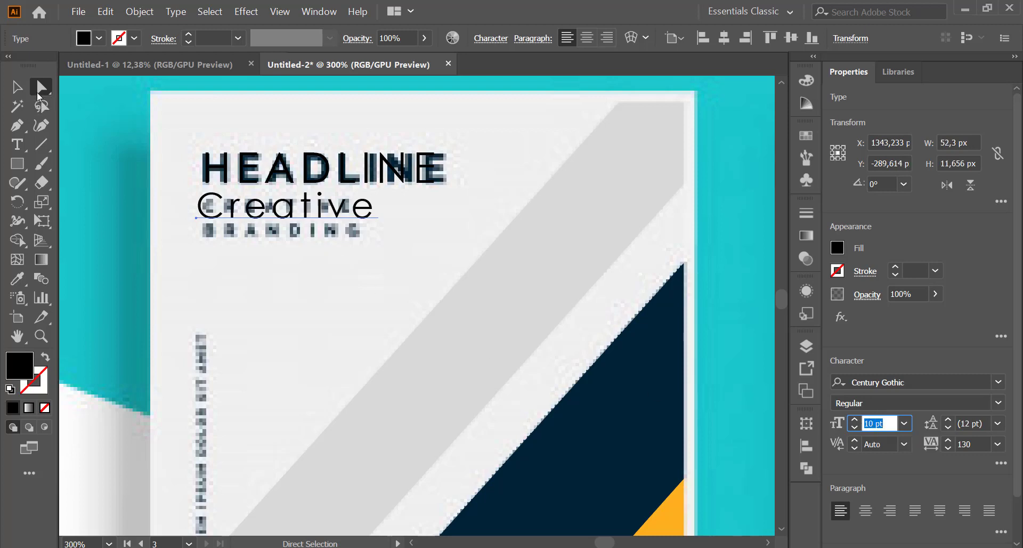
- Duplicate the "Creative" line directly below itself and change the copy's text to "Agency"
drag(257, 231, 257, 248)
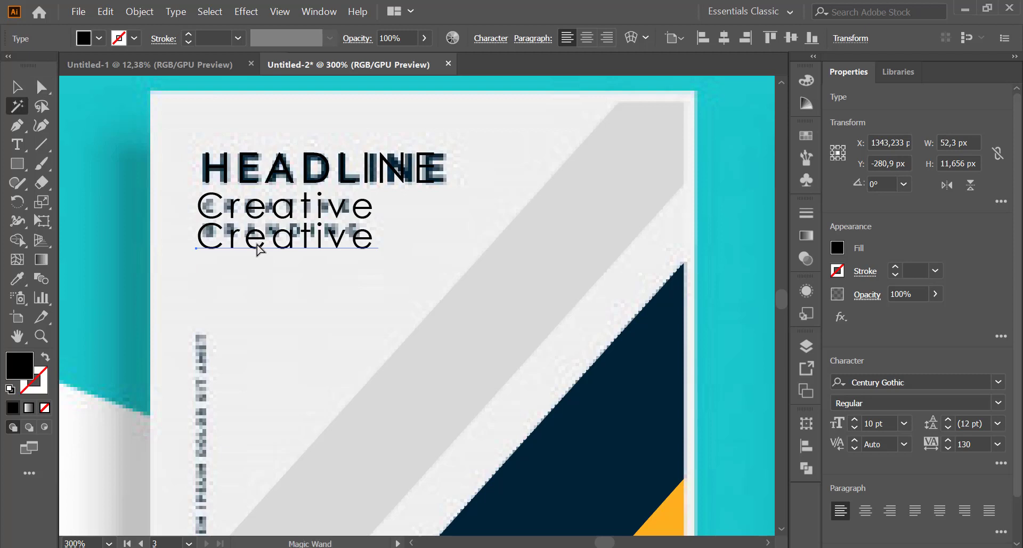
key(t)
double_click(258, 240)
text(Agency)
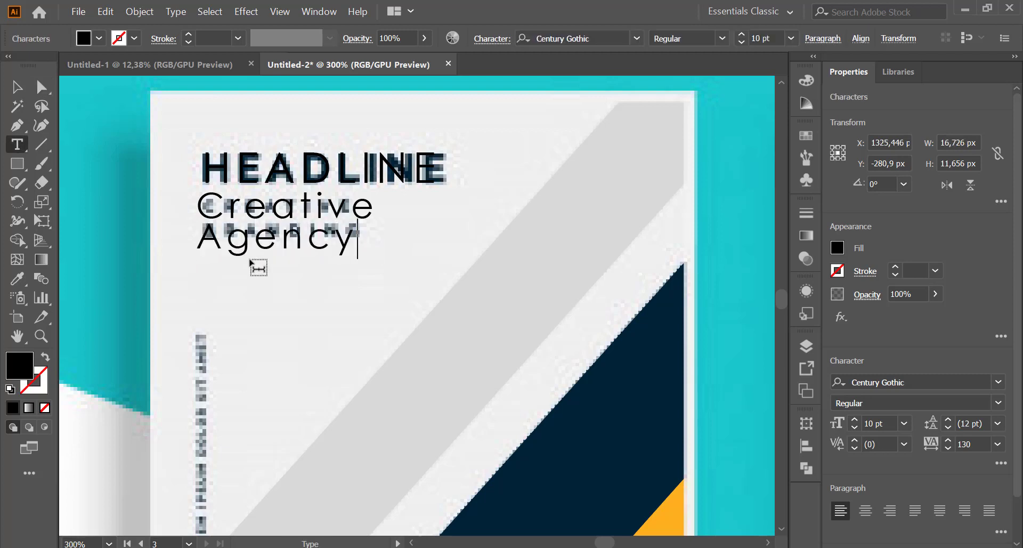
- Reduce the font size of the "Agency" line to 8 pt
key(ctrl+a)
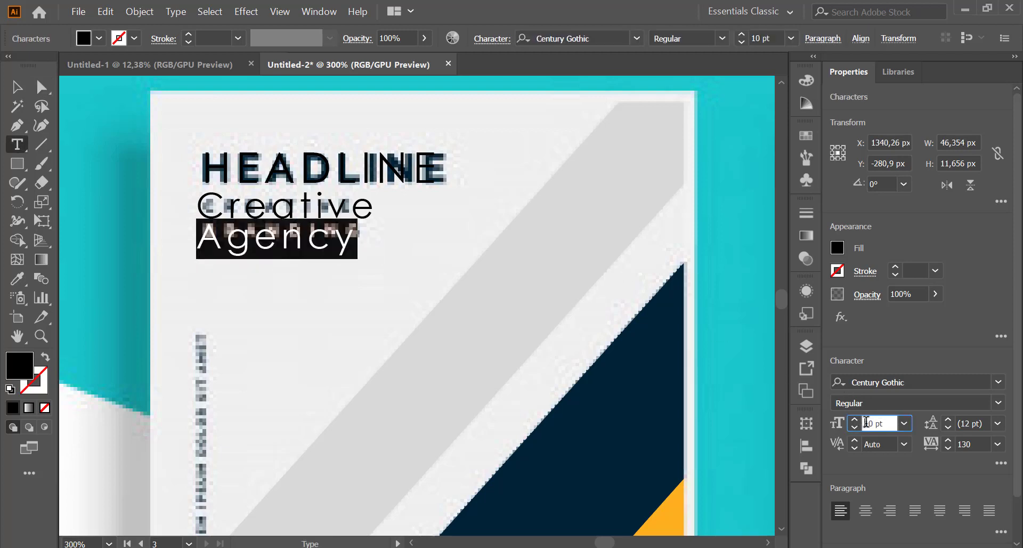
click(867, 422)
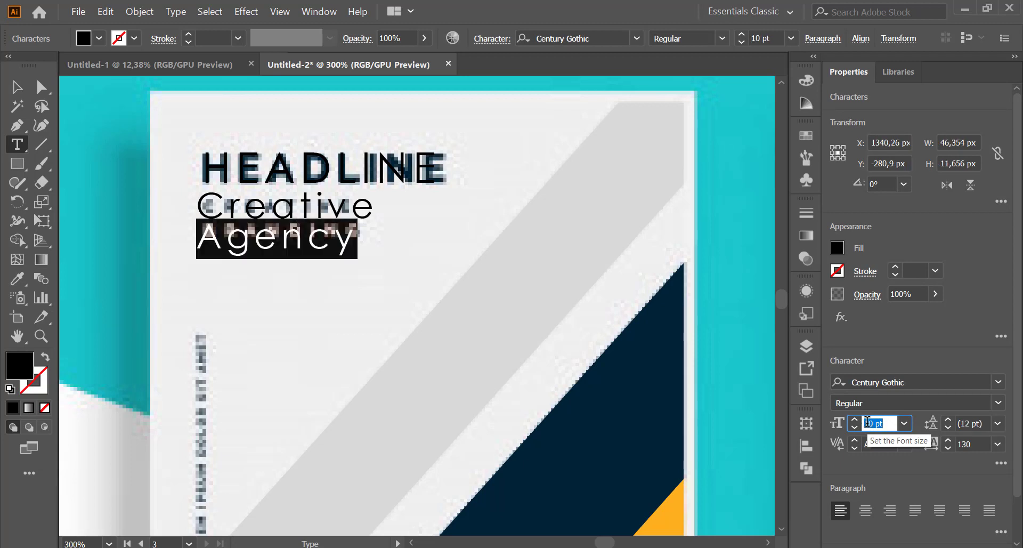
key(Down)
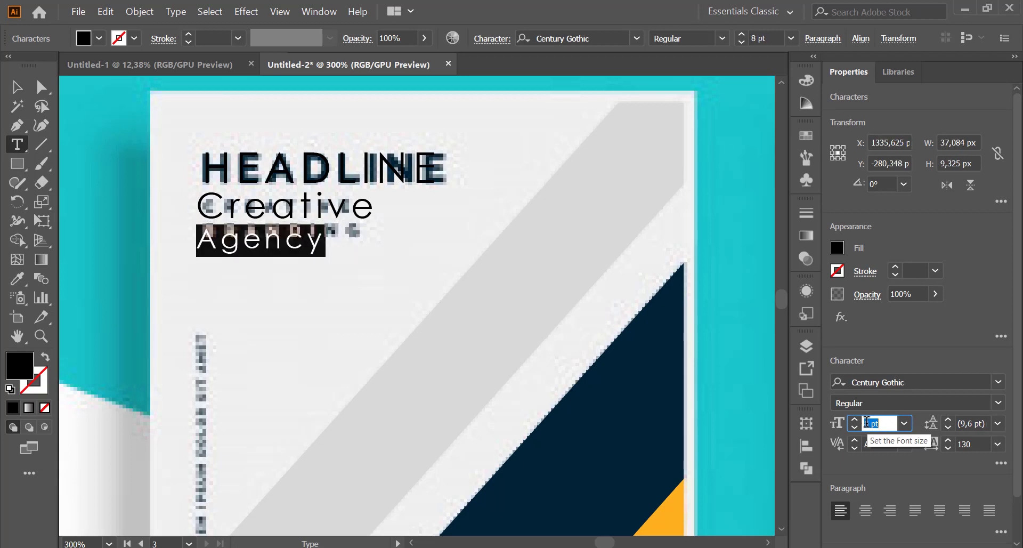
click(42, 86)
- Lock the embedded reference image at the bottom of Layer 1, leaving the traced shapes and text unlocked
scroll(377, 312, down, 5)
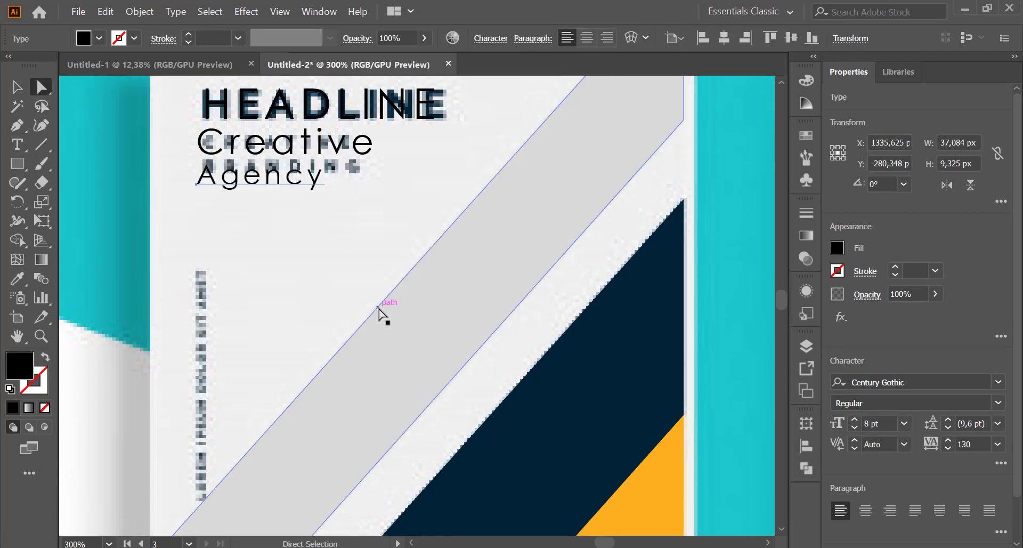
scroll(554, 323, down, 4)
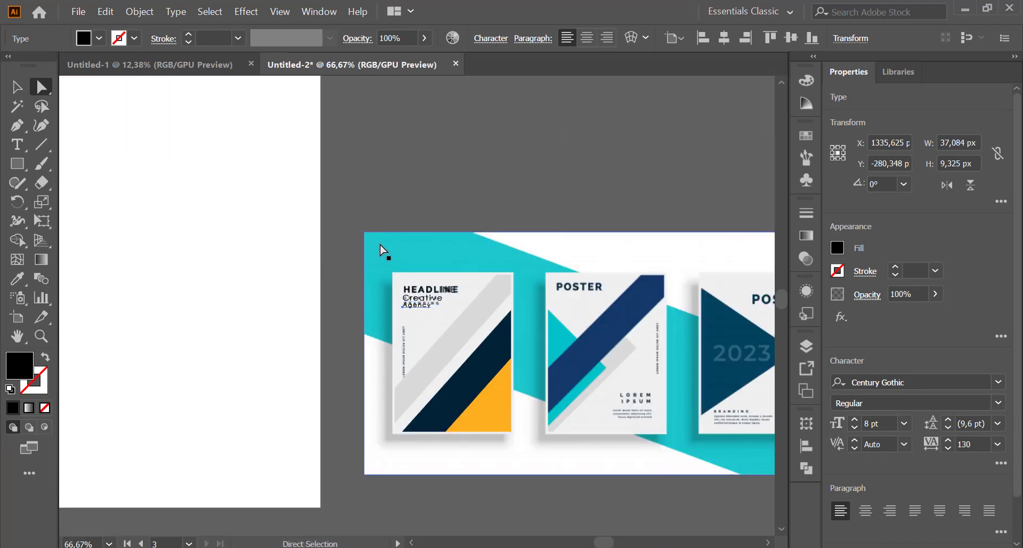
drag(512, 356, 525, 410)
key(ctrl+z)
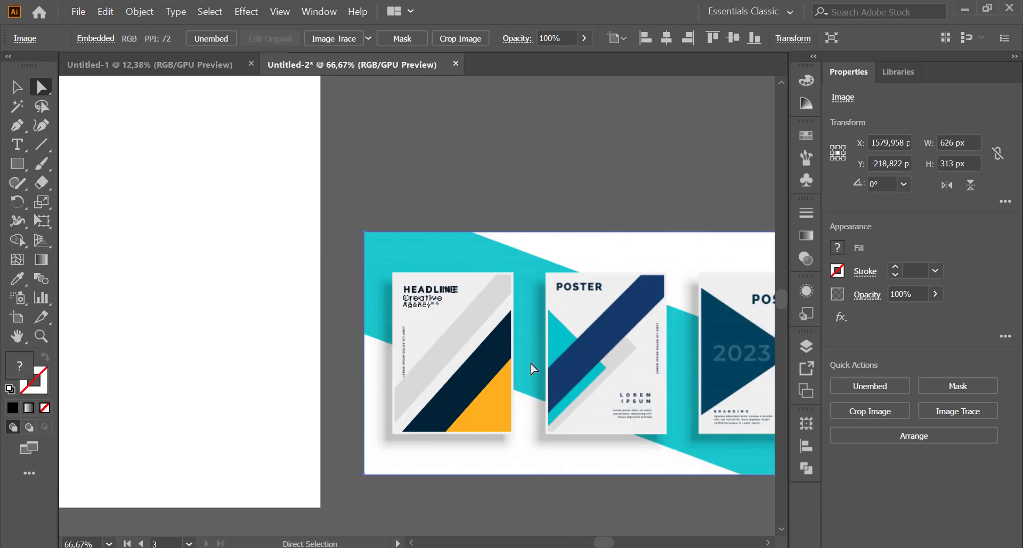
click(806, 347)
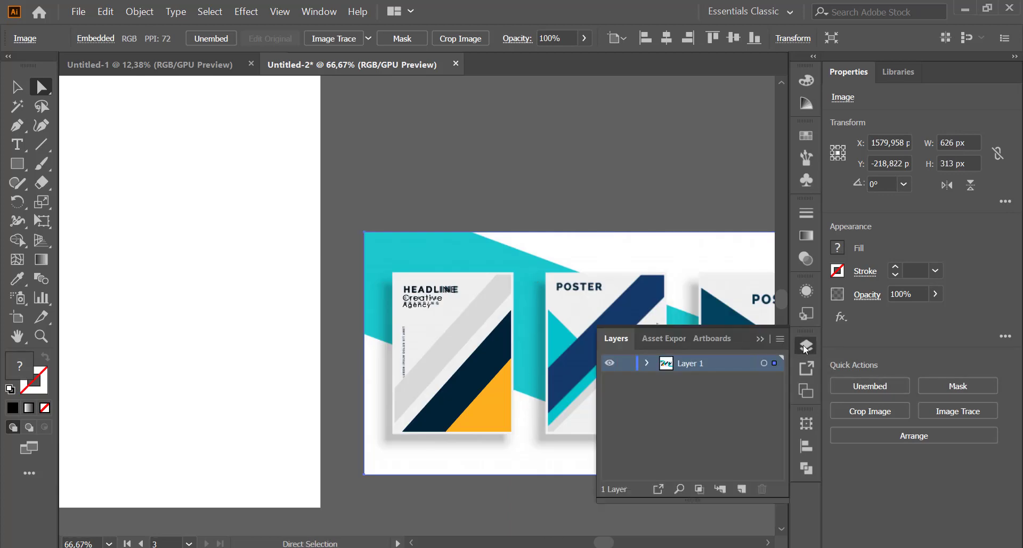
click(647, 363)
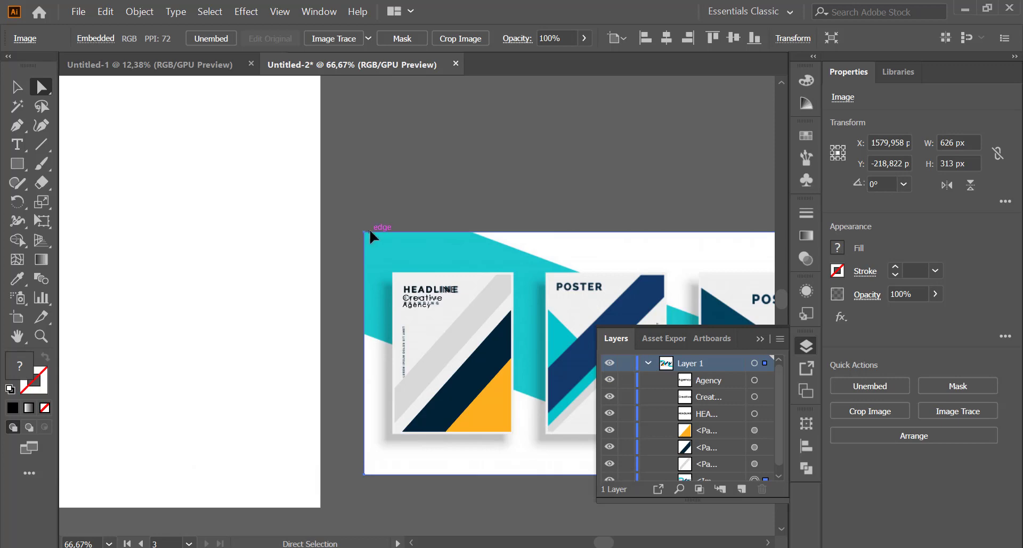
drag(379, 213, 550, 240)
scroll(702, 375, down, 1)
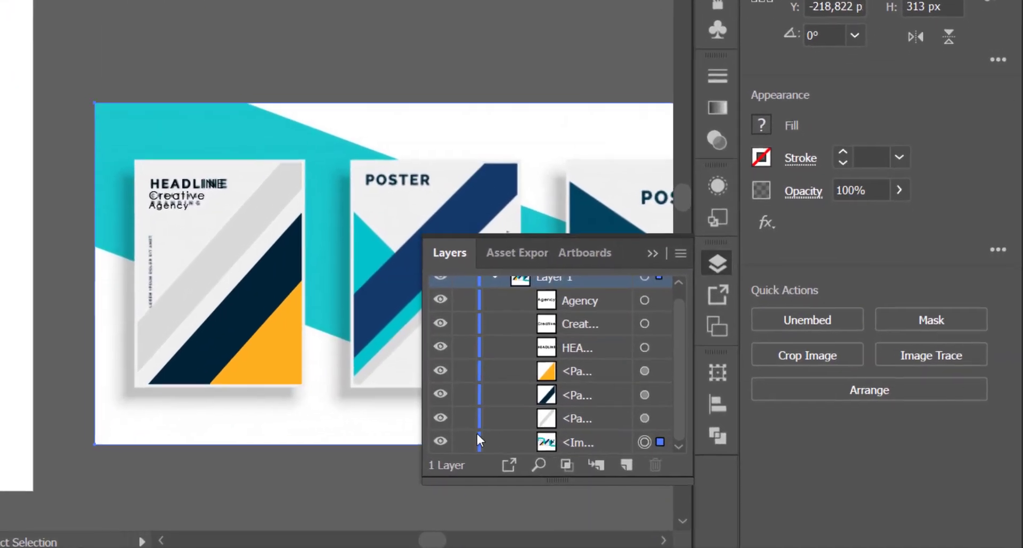
click(464, 441)
click(652, 253)
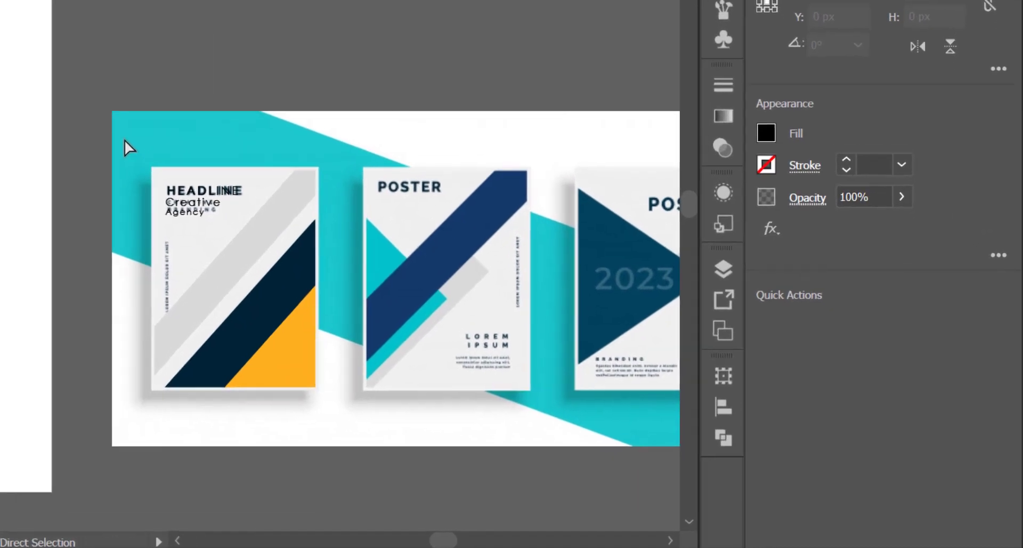
- Group all the traced shapes and text lines of the first poster
drag(124, 140, 336, 412)
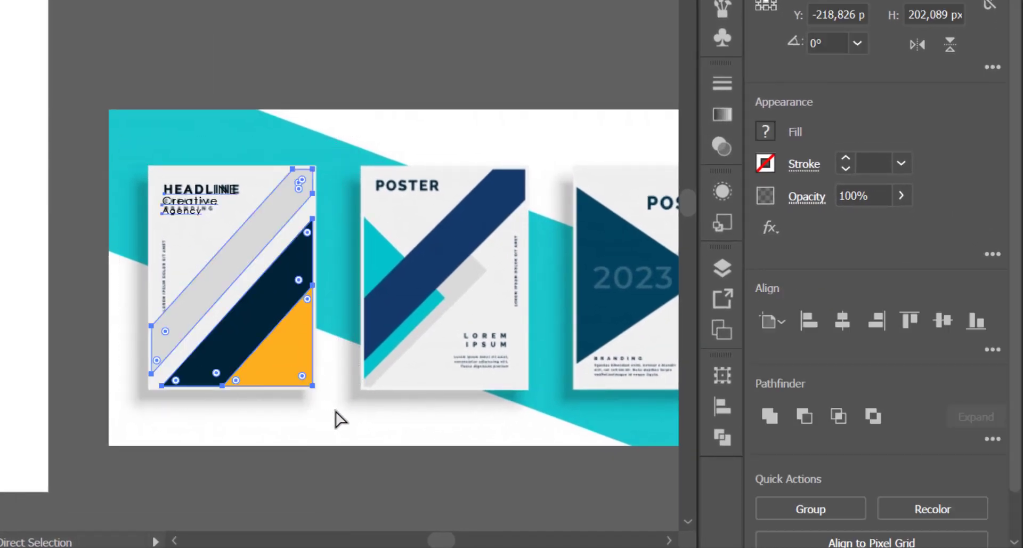
right_click(290, 372)
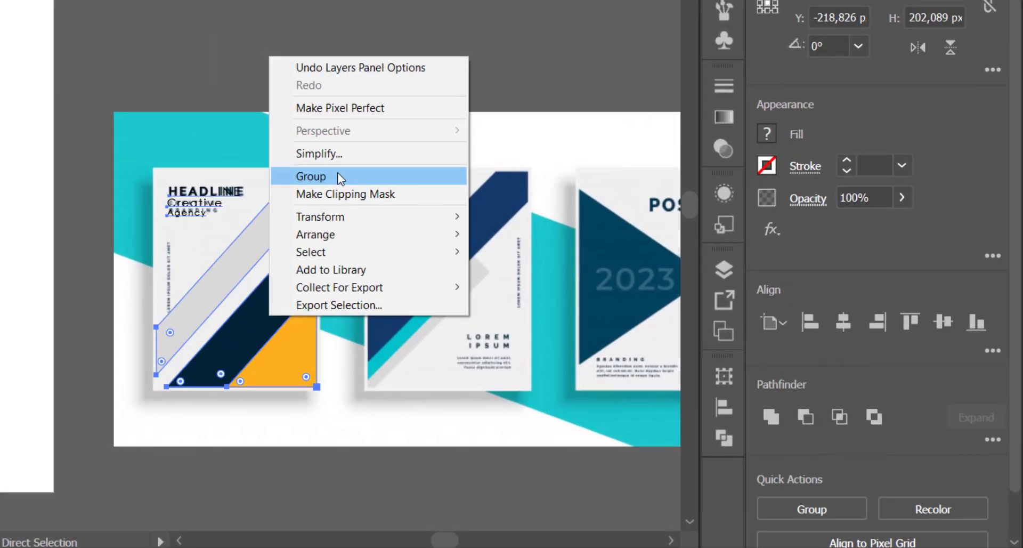
click(338, 176)
key(v)
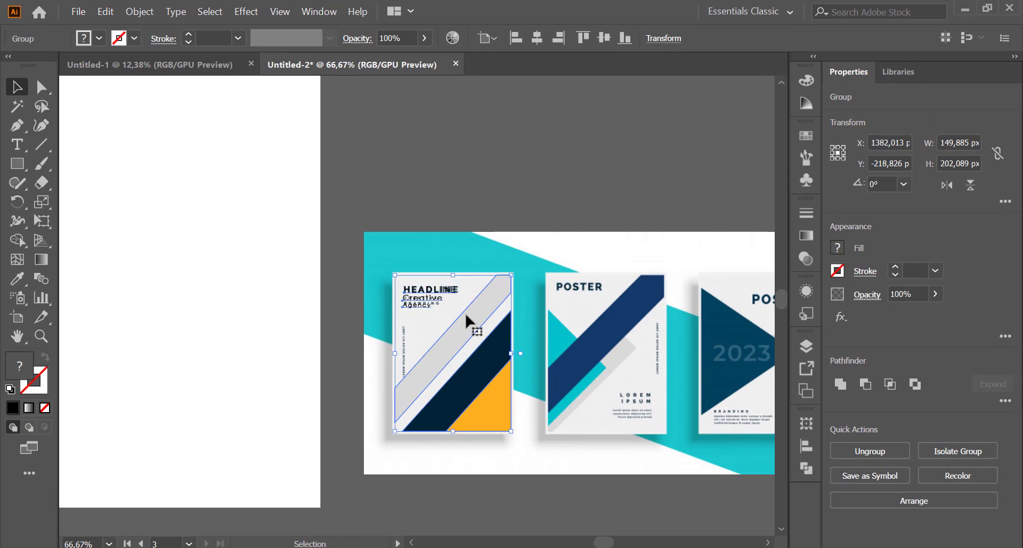
- Move the poster group onto the first artboard and enlarge it to nearly fill the artboard, aligned with its lower edge
key(ctrl+minus)
key(ctrl+minus)
key(ctrl+minus)
key(ctrl+minus)
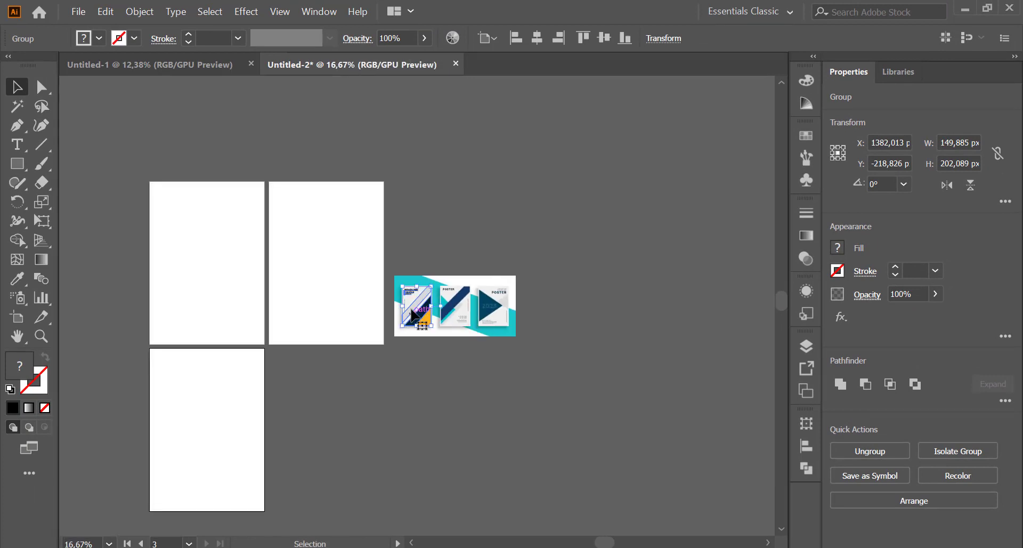
drag(414, 315, 174, 224)
drag(190, 232, 305, 344)
drag(244, 297, 234, 289)
drag(379, 300, 377, 300)
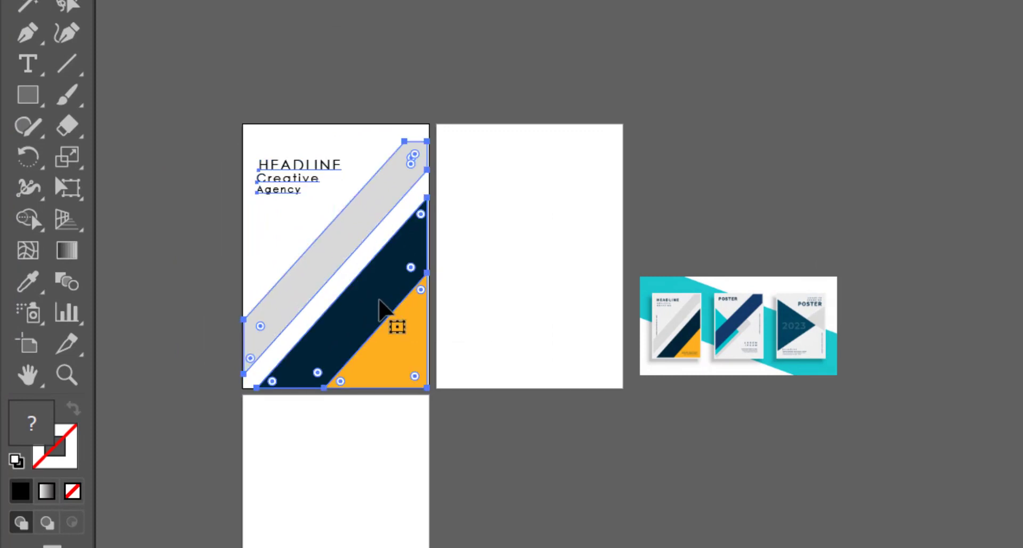
- Stretch the poster group to meet the first artboard's top, right and left edges
key(ctrl+plus)
key(ctrl+plus)
key(ctrl+plus)
scroll(858, 137, up, 3)
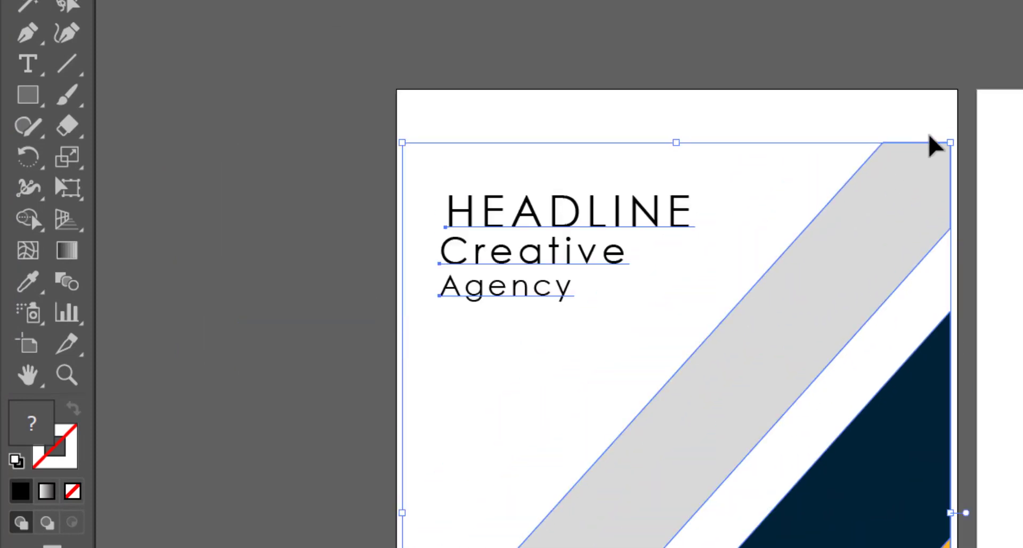
drag(949, 142, 953, 135)
drag(681, 134, 676, 89)
scroll(477, 312, down, 3)
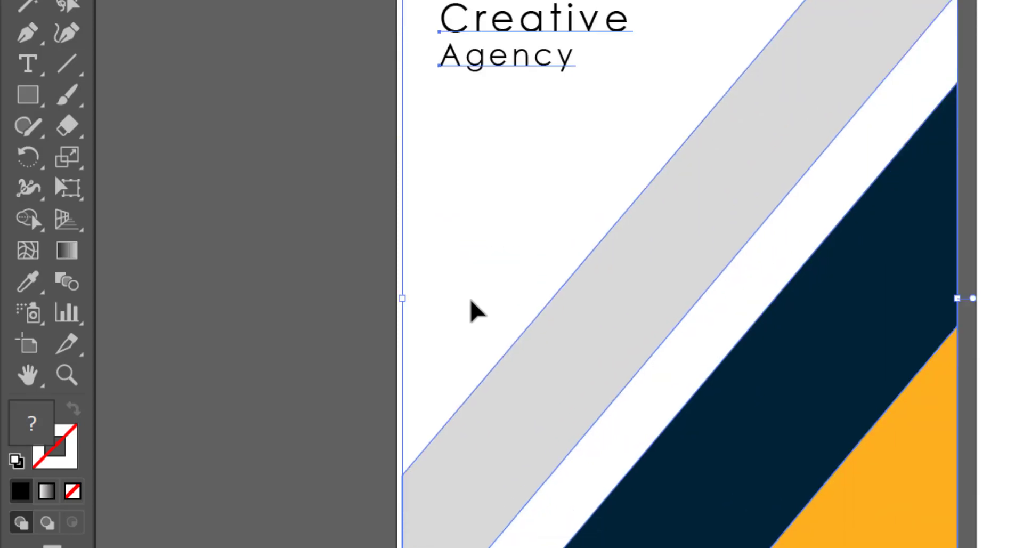
drag(409, 301, 397, 299)
scroll(507, 278, down, 2)
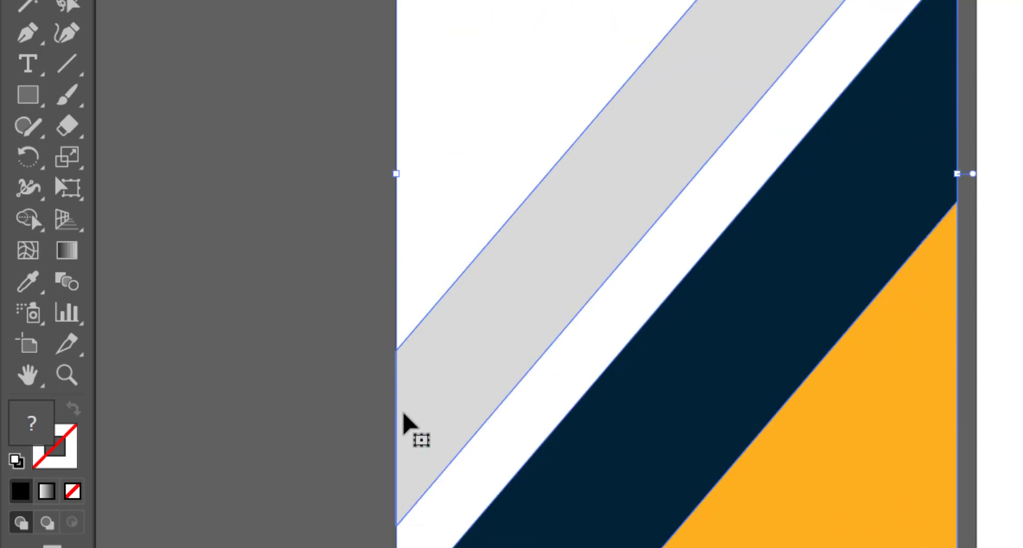
scroll(409, 390, down, 8)
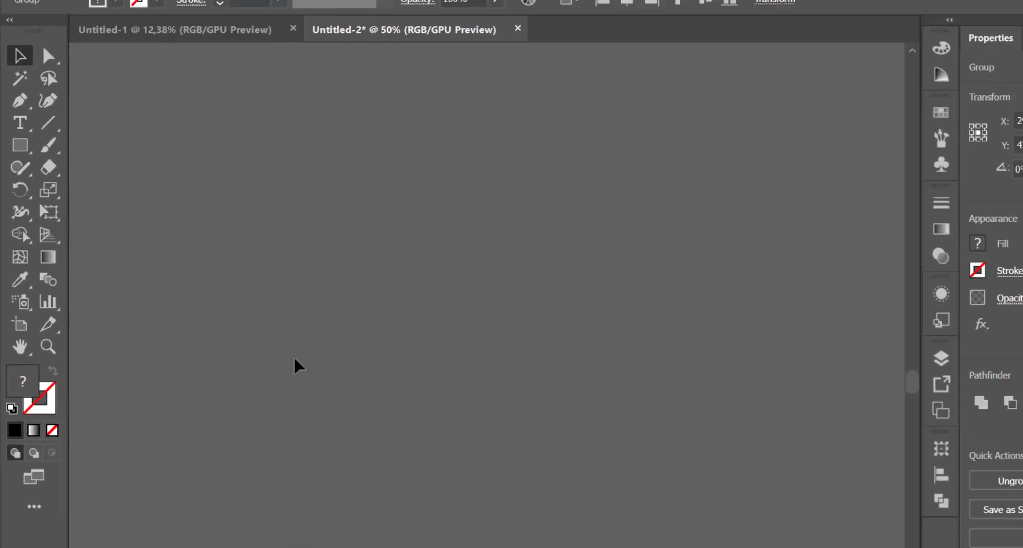
- Compare the fitted poster on the first artboard with the first poster in the reference image
scroll(408, 390, up, 5)
scroll(252, 346, up, 10)
scroll(252, 346, down, 5)
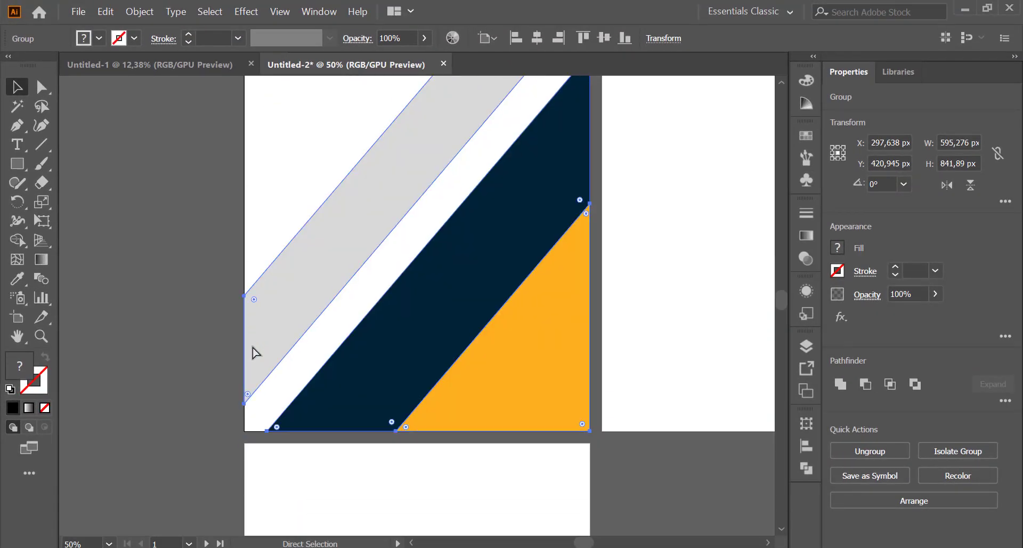
scroll(252, 346, right, 3)
scroll(253, 351, right, 5)
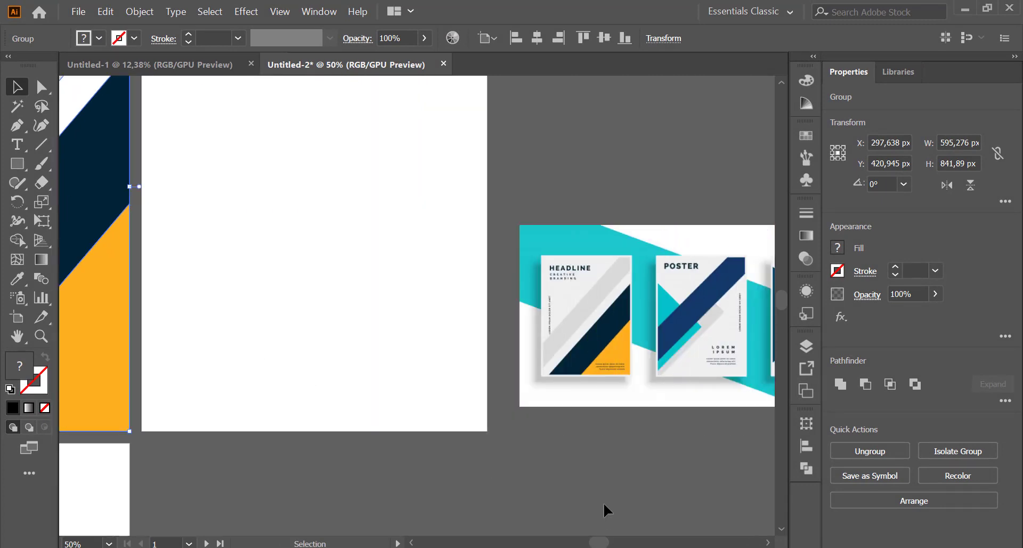
key(a)
click(602, 500)
scroll(598, 501, up, 3)
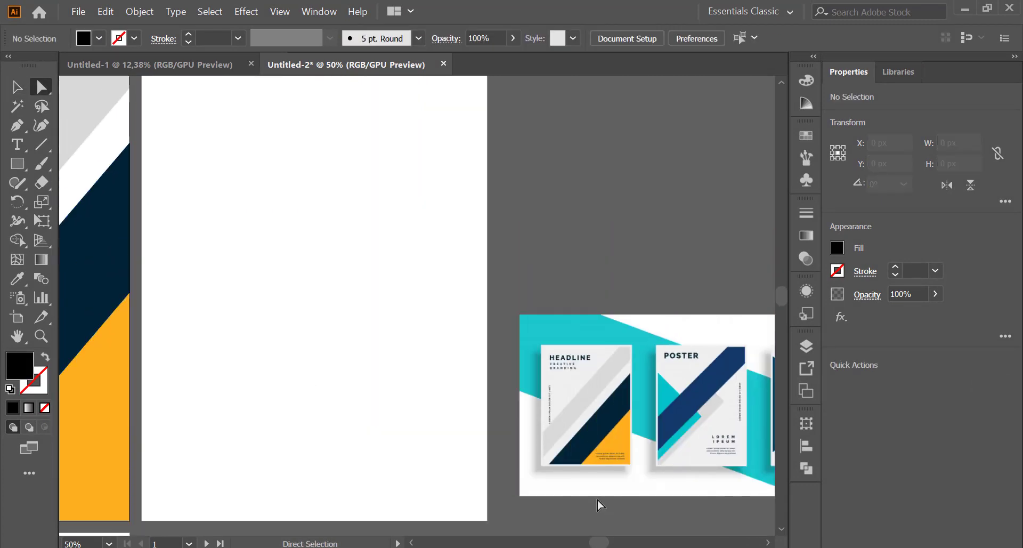
scroll(596, 500, down, 3)
scroll(582, 493, down, 1)
scroll(583, 492, up, 3)
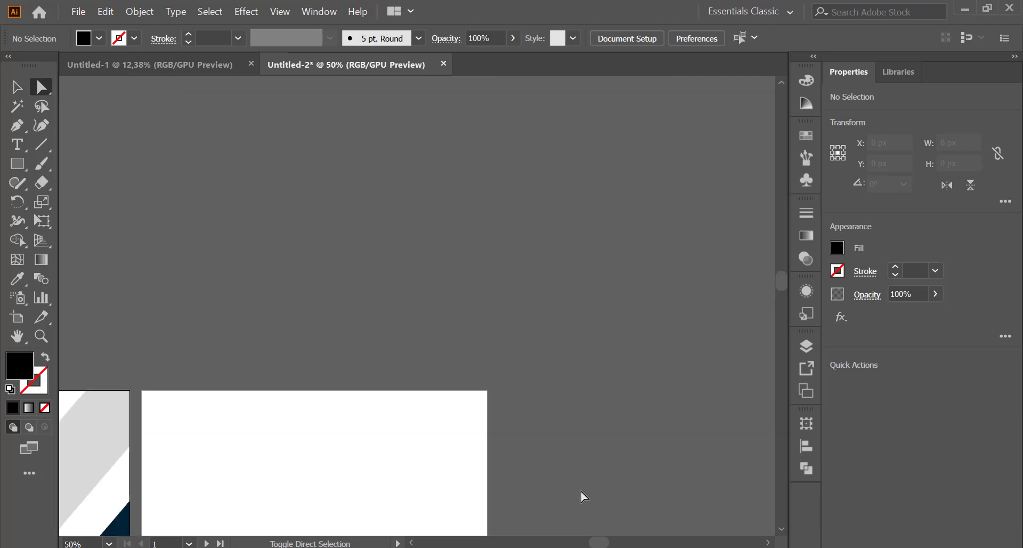
scroll(580, 491, down, 3)
scroll(581, 492, up, 2)
scroll(580, 490, left, 4)
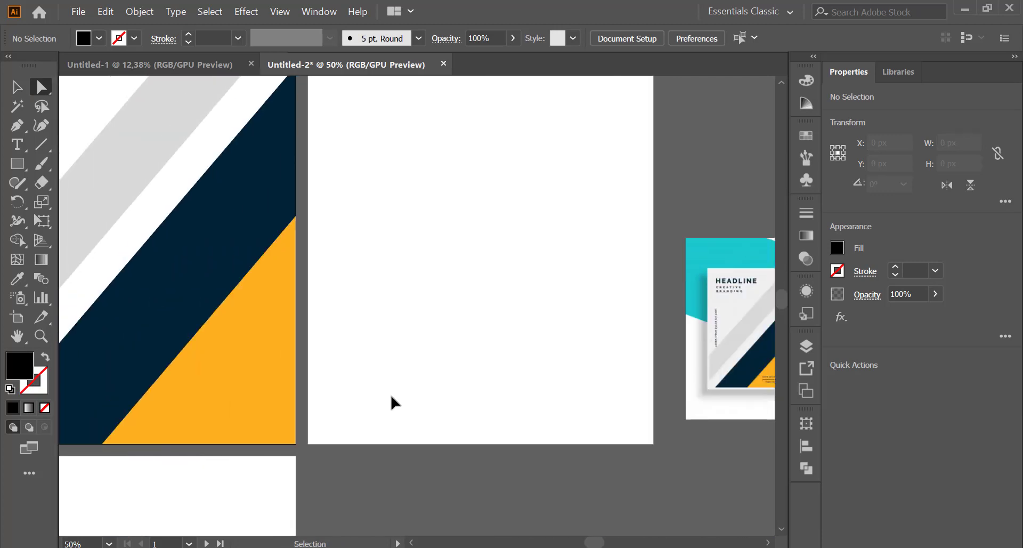
- Add small text in the orange triangle reading "This is the date and the description of the cover with this template you can edit it manualy", broken over three lines
click(17, 144)
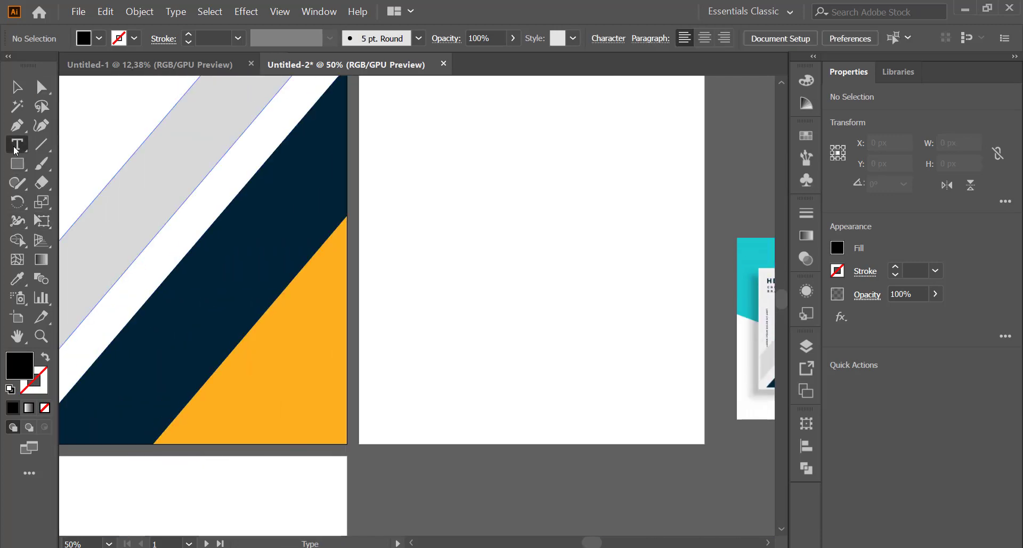
click(224, 413)
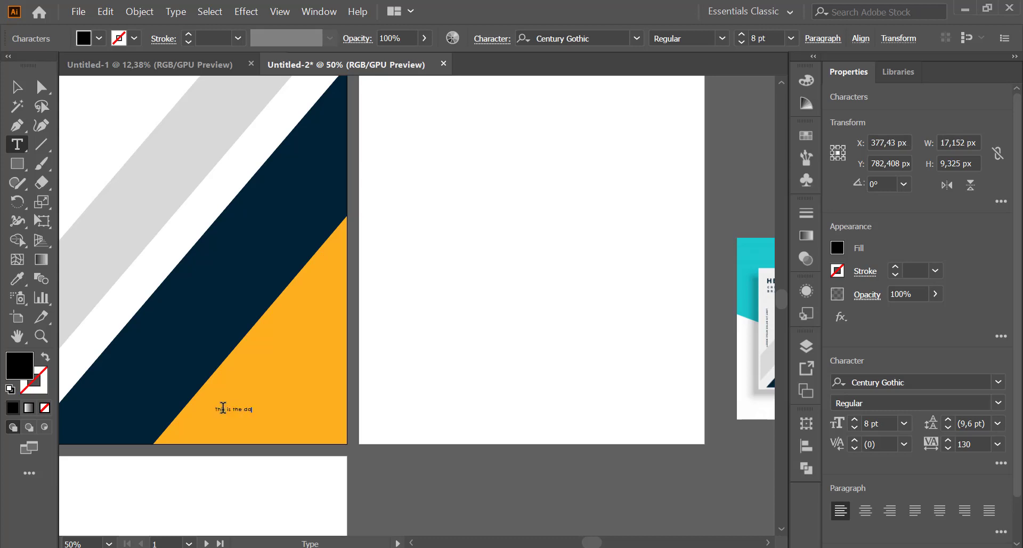
key(BackSpace)
key(BackSpace)
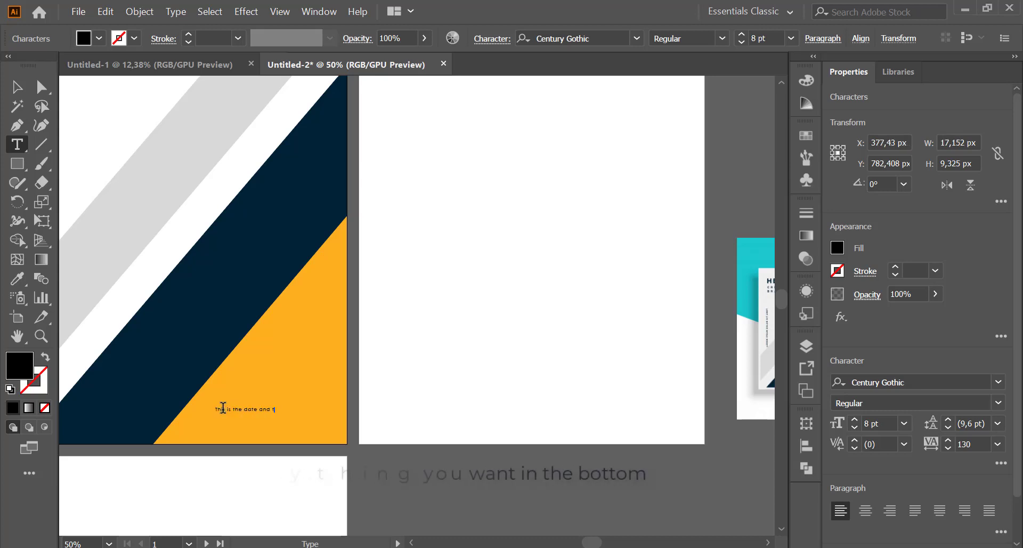
text(the description)
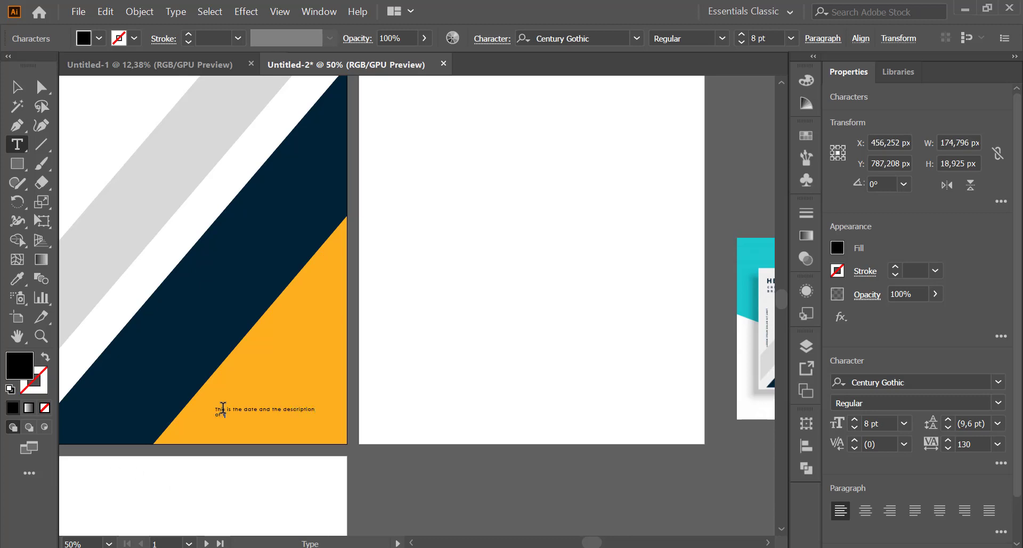
text( of the cover with this template you can edit it manualy)
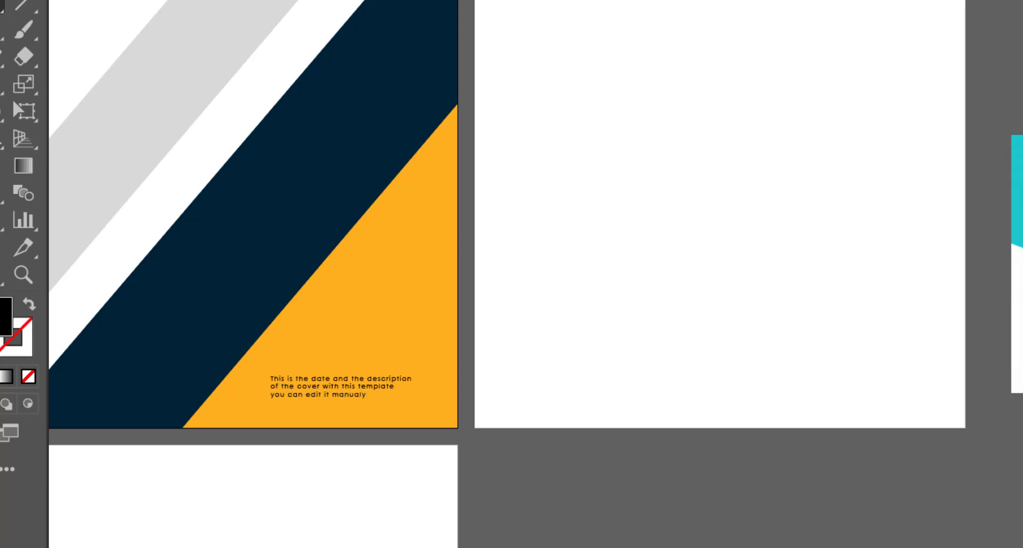
- Try a font size of 41 pt on the "Agency" line
scroll(605, 423, left, 6)
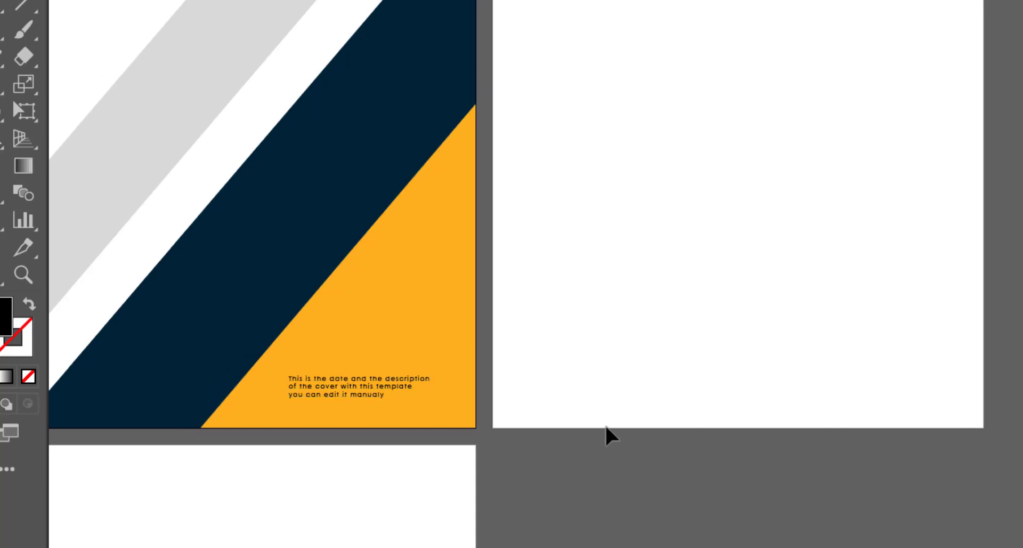
scroll(601, 432, up, 3)
scroll(601, 432, up, 6)
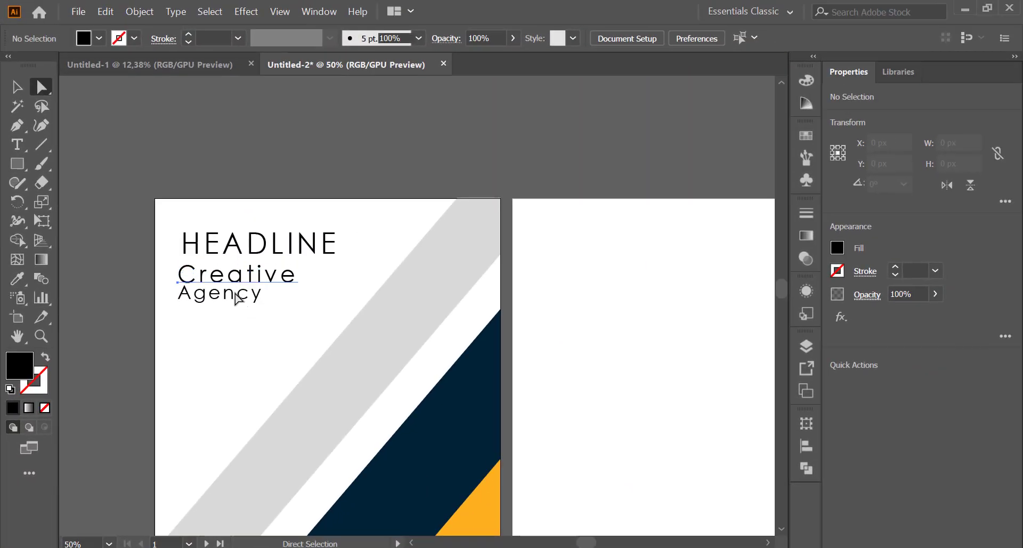
click(237, 297)
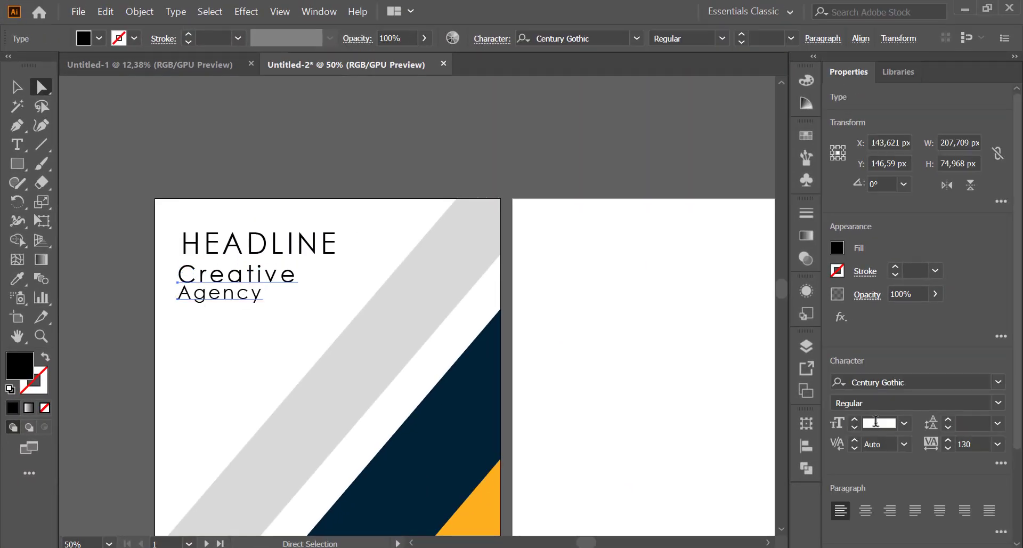
text(41)
key(Return)
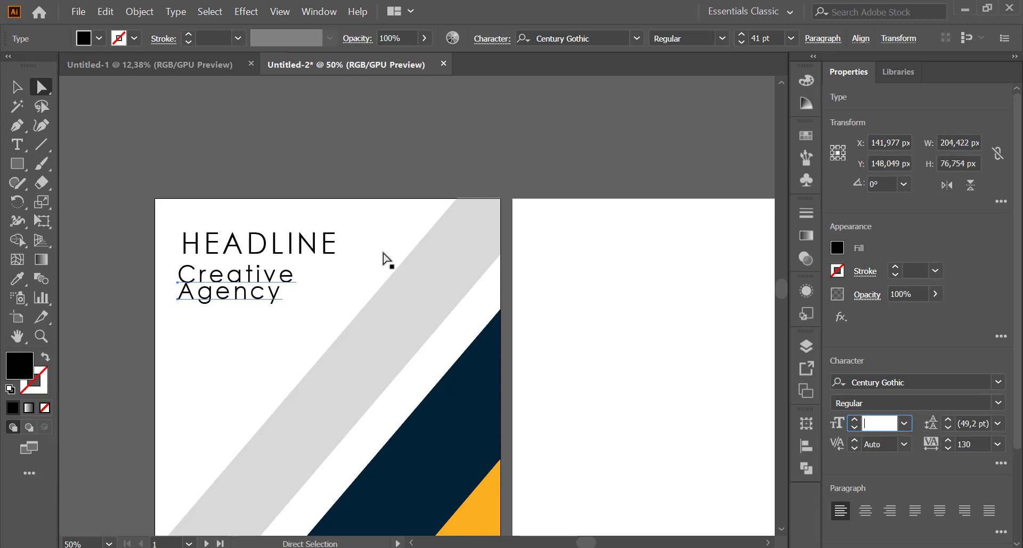
click(301, 196)
click(319, 182)
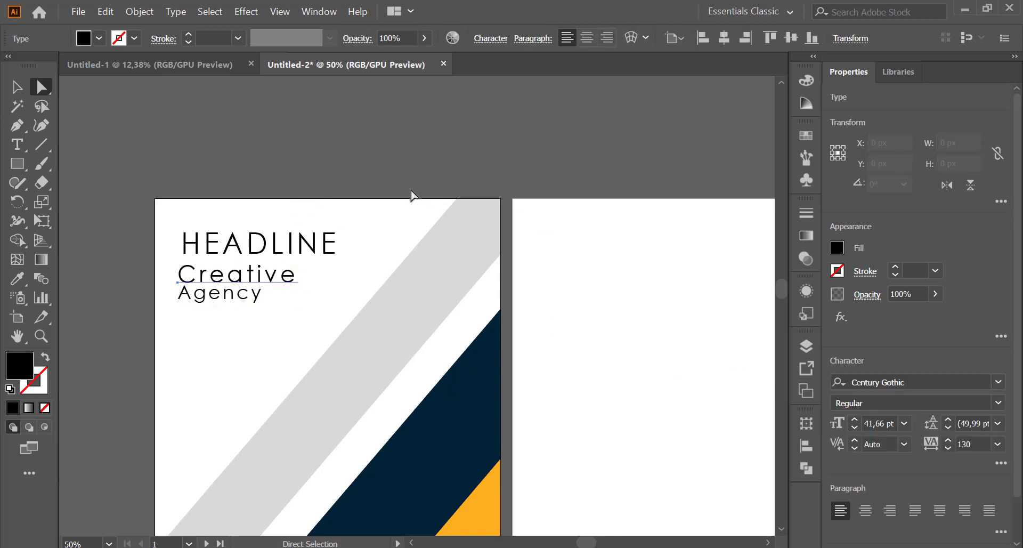
- Reduce the font size of the "Creative" line under the headline to 33 pt
double_click(870, 424)
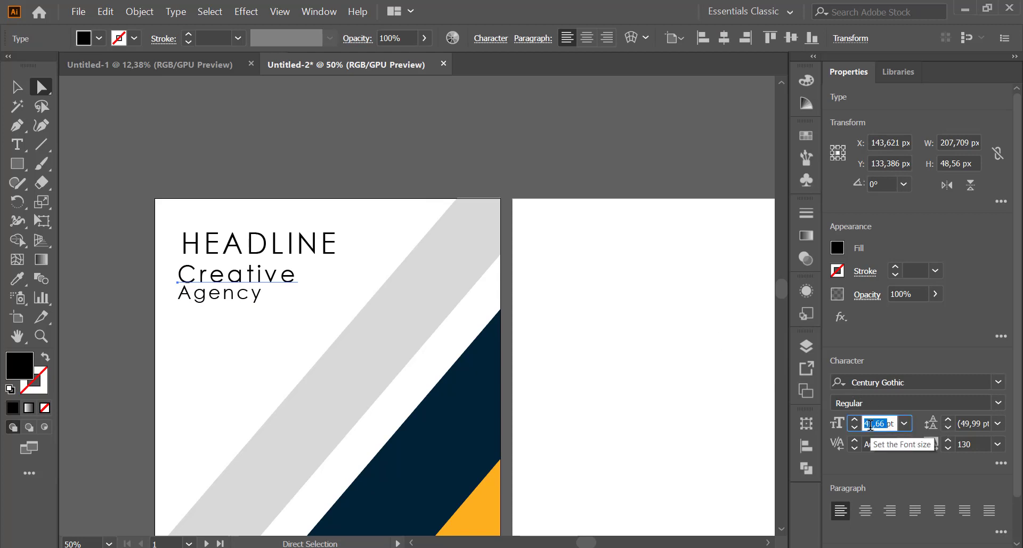
scroll(870, 424, down, 8)
scroll(870, 425, down, 1)
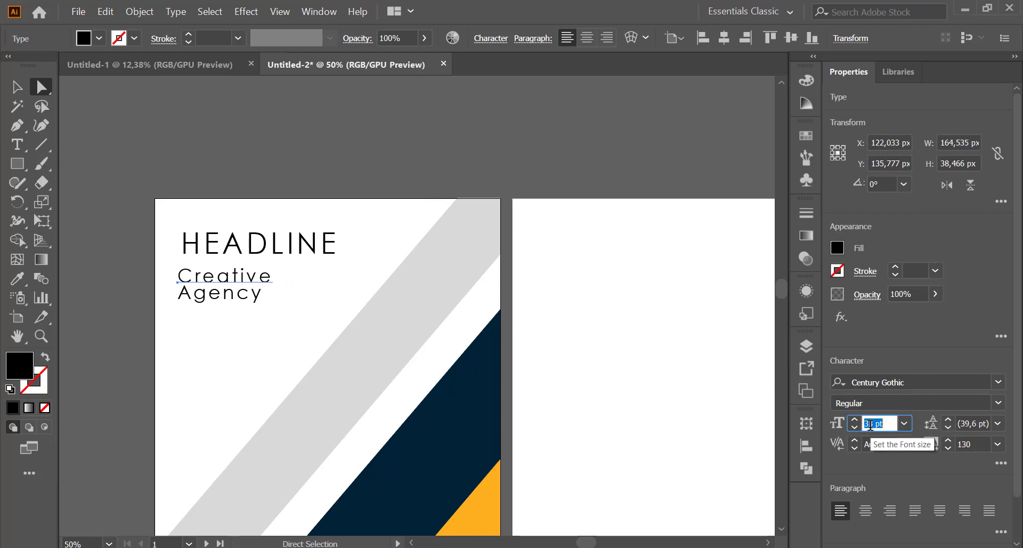
click(197, 317)
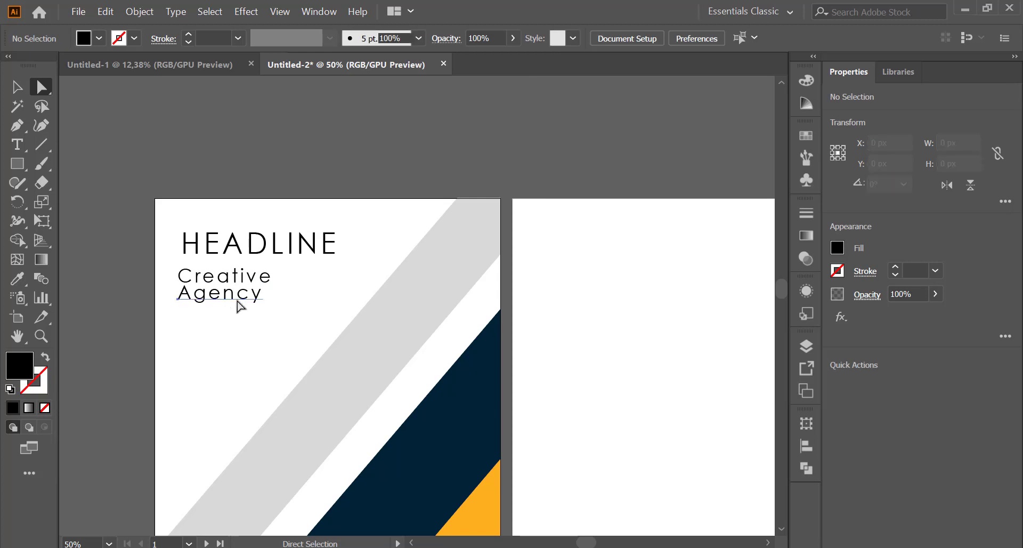
- Set the "Agency" line's font size to 26 pt and move it up closer to "Creative"
click(220, 278)
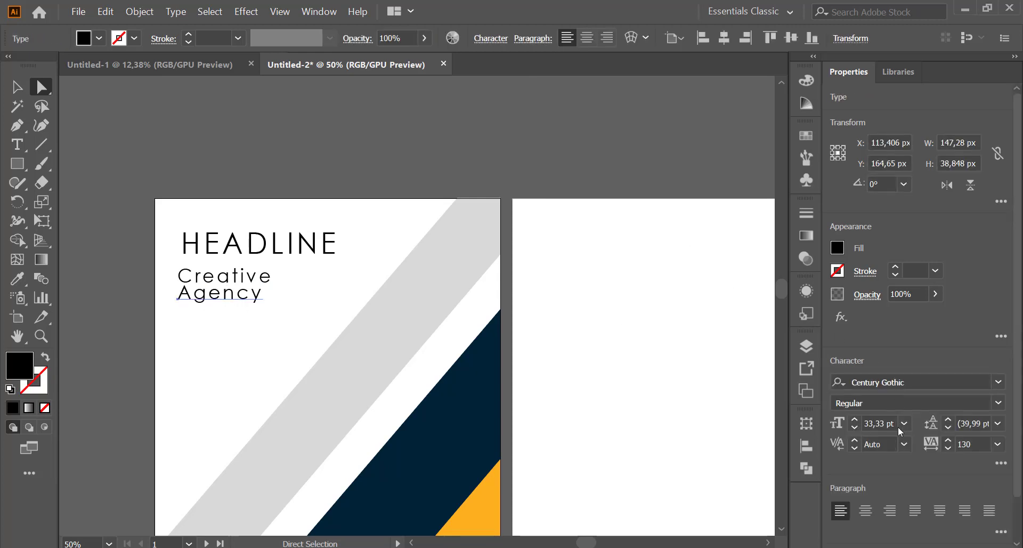
scroll(877, 419, down, 2)
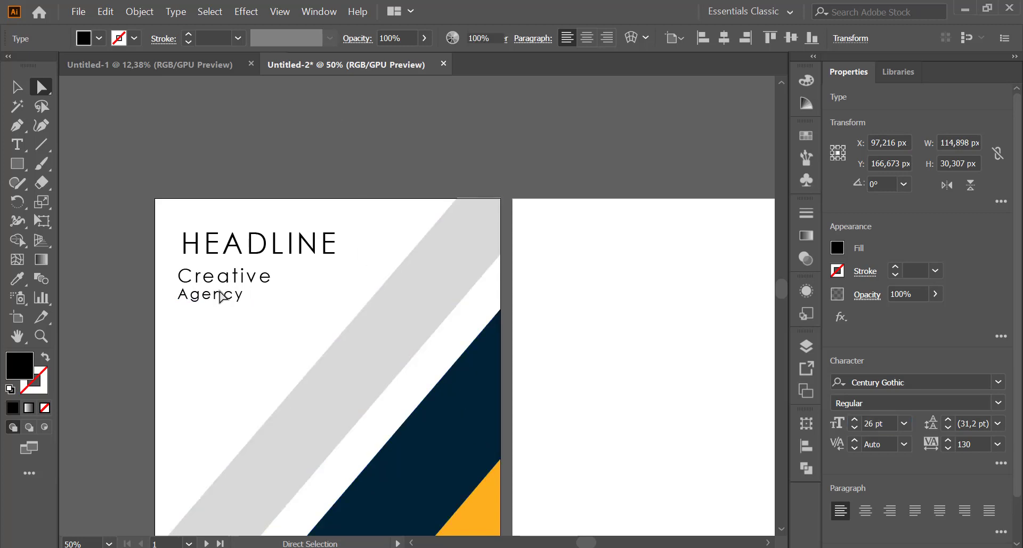
click(221, 300)
drag(220, 294, 221, 280)
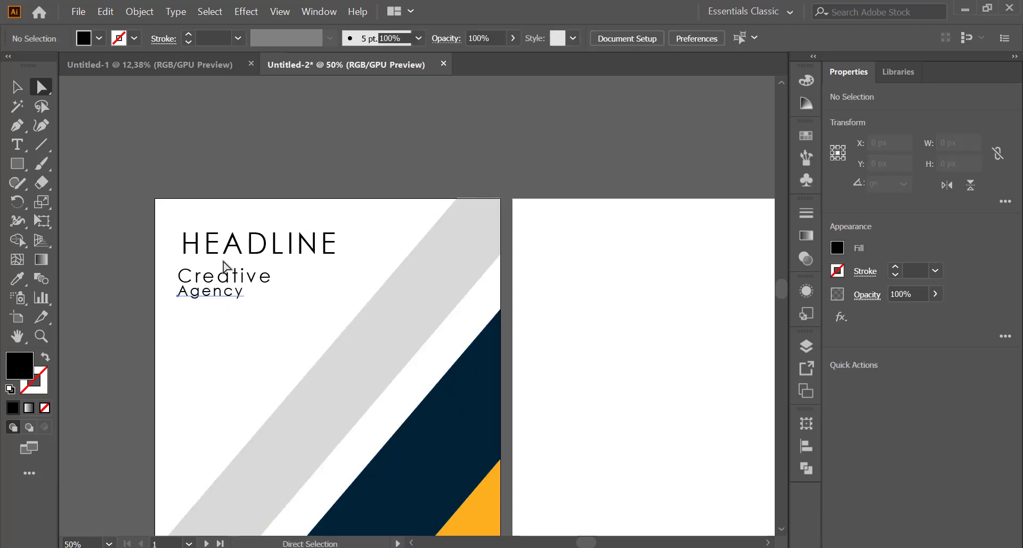
- Shift the "Creative" and "Agency" lines together slightly to the right, aligning them with the start of HEADLINE
click(223, 298)
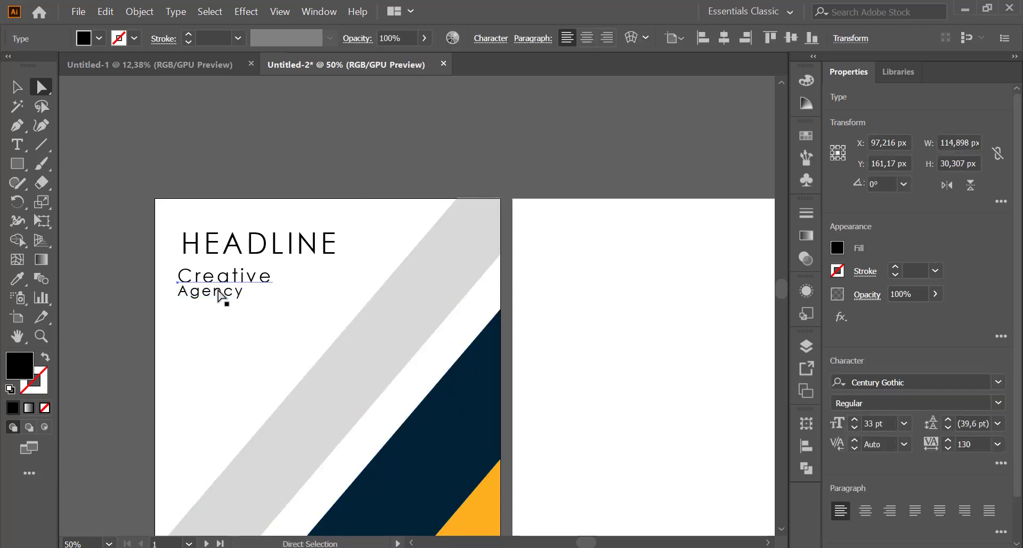
shift+click(219, 293)
drag(219, 292, 220, 291)
click(254, 136)
- Add a 26 pt text line below "Agency" with the phrase "Lorem ipsum" repeated three times
scroll(240, 245, down, 2)
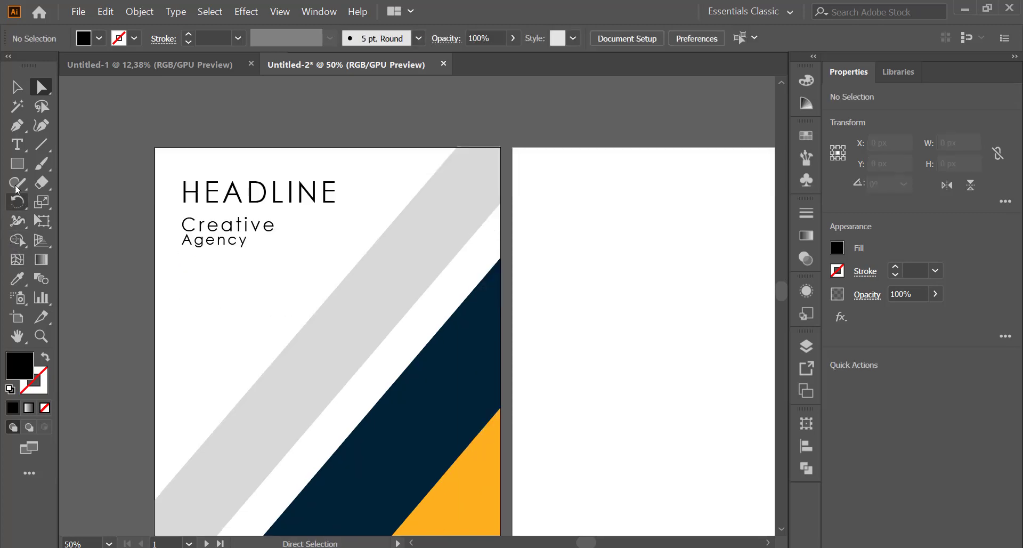
click(17, 144)
click(193, 324)
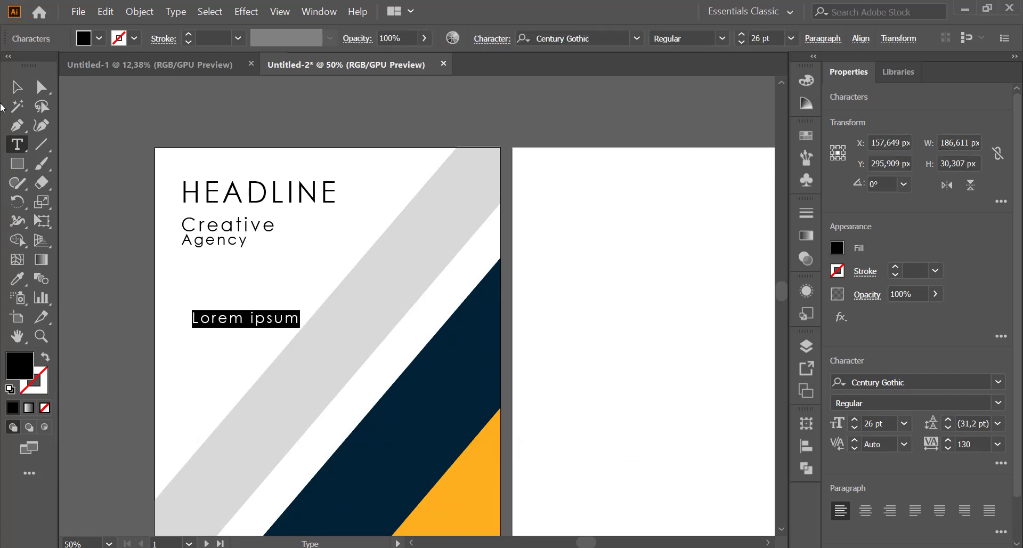
click(41, 89)
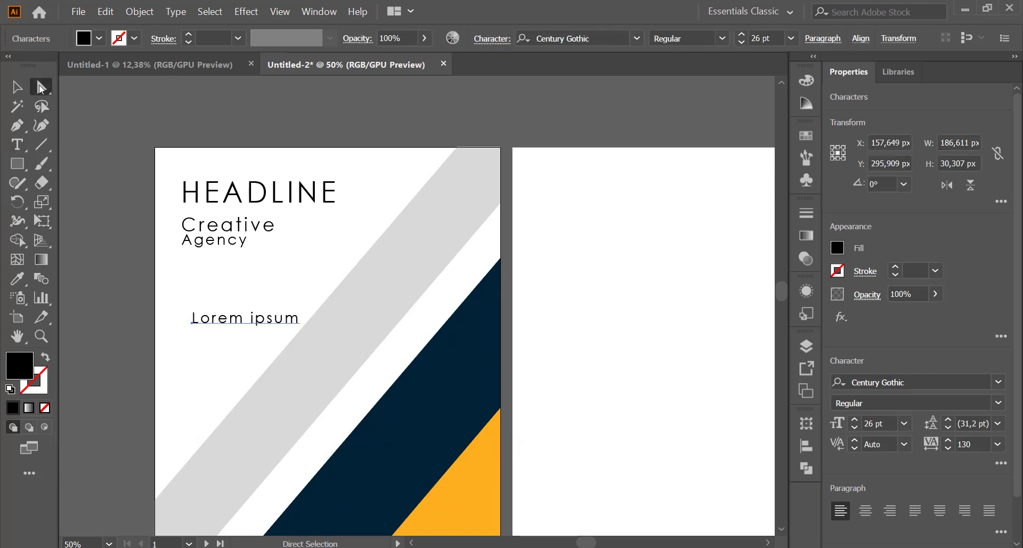
double_click(294, 320)
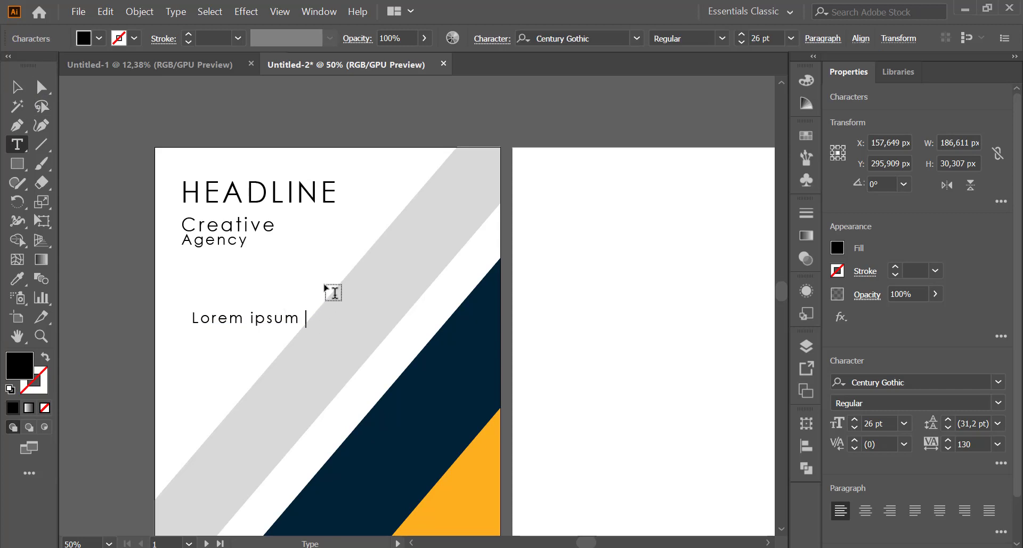
key(ctrl+a)
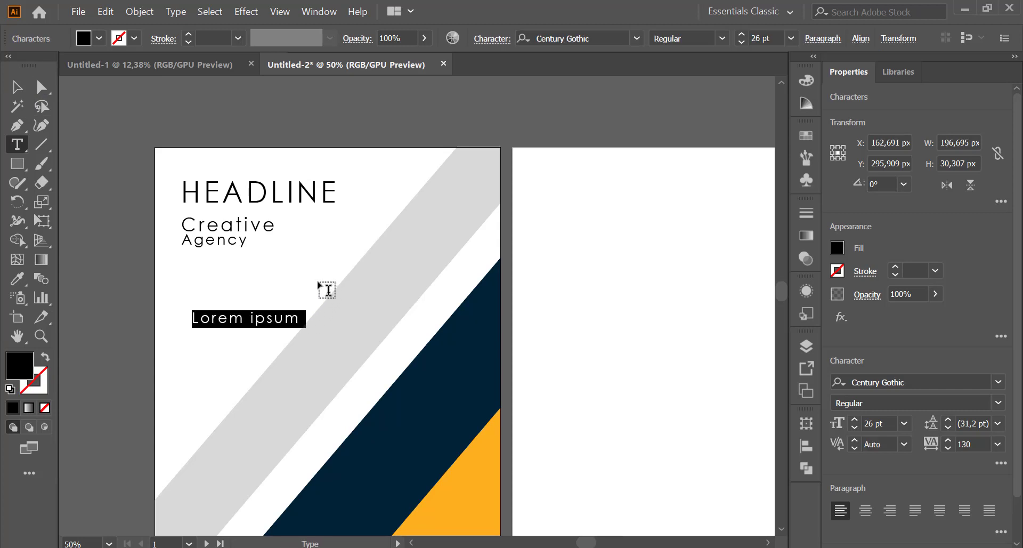
key(ctrl+c)
key(Right)
key(ctrl+v)
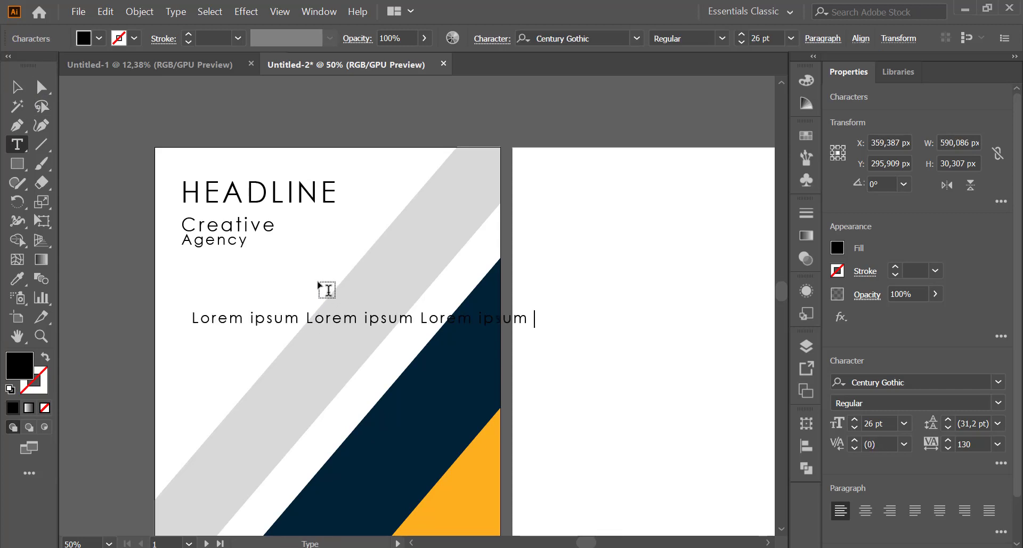
- Rotate the "Lorem ipsum" line by 90° so it runs vertically
click(41, 86)
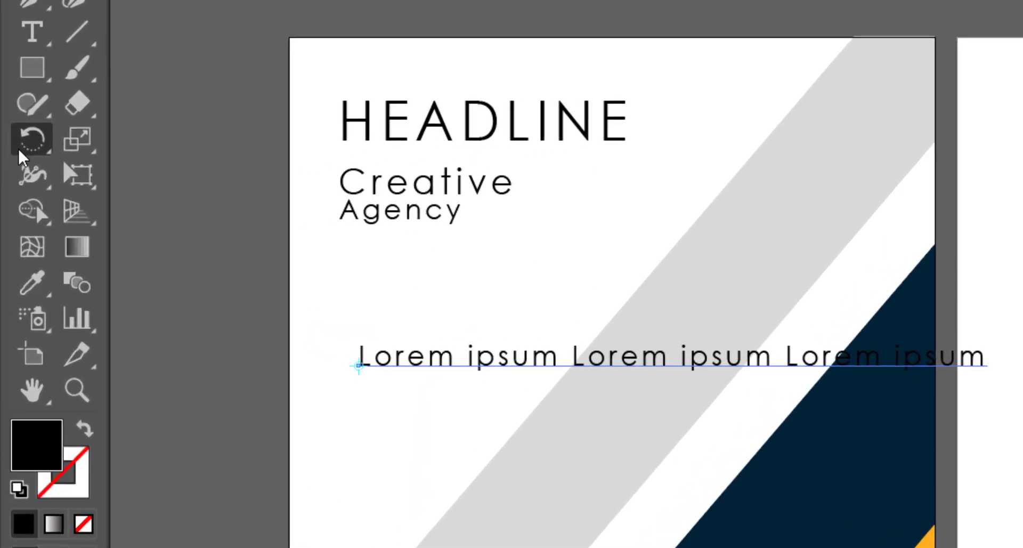
double_click(17, 201)
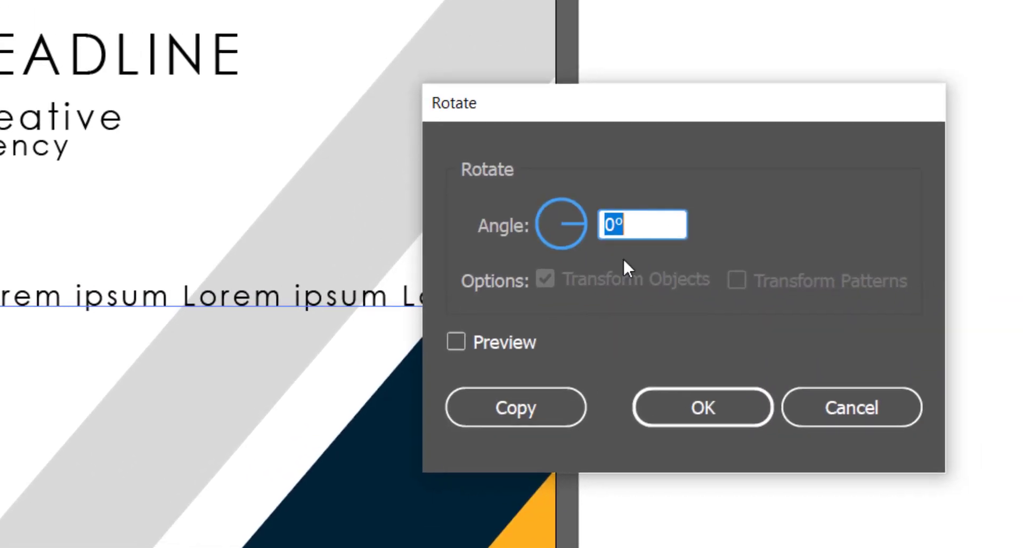
text(90)
key(Return)
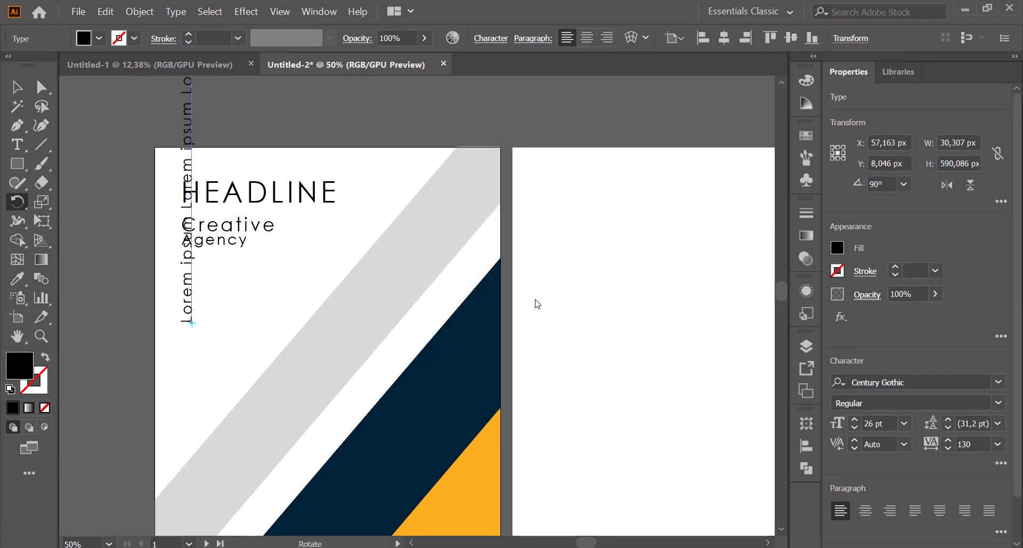
- Move the vertical "Lorem ipsum" line down along the poster's left side, ending just above the navy band
click(41, 88)
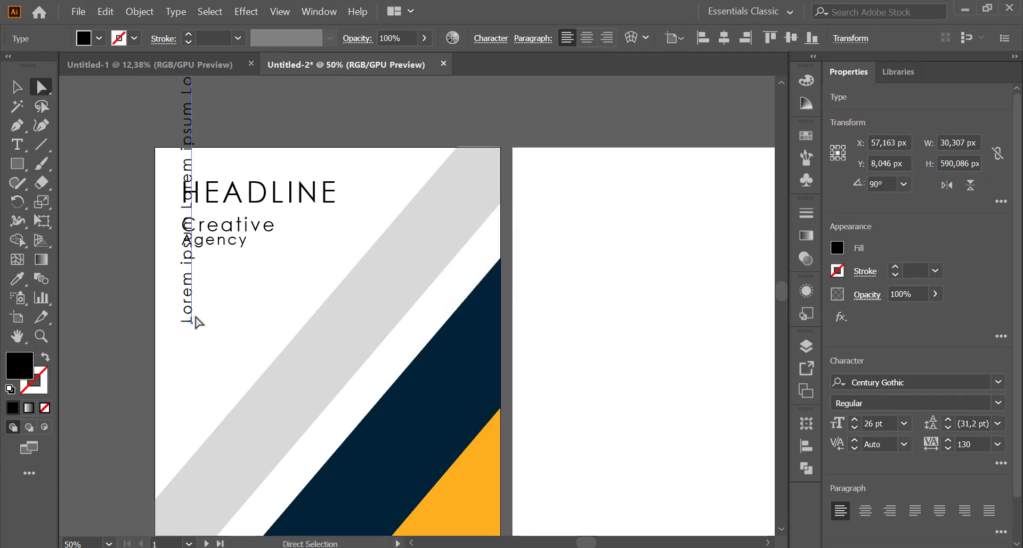
drag(197, 320, 187, 470)
scroll(184, 389, down, 2)
drag(194, 346, 195, 422)
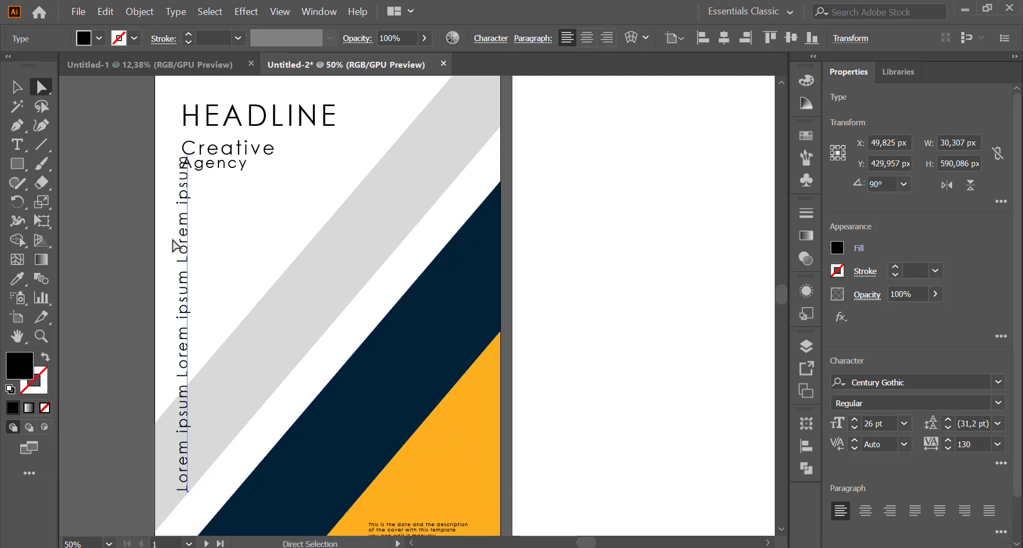
- Delete the last "Lorem ipsum" repetition from the vertical line and select all of its remaining text
key(t)
drag(185, 267, 171, 133)
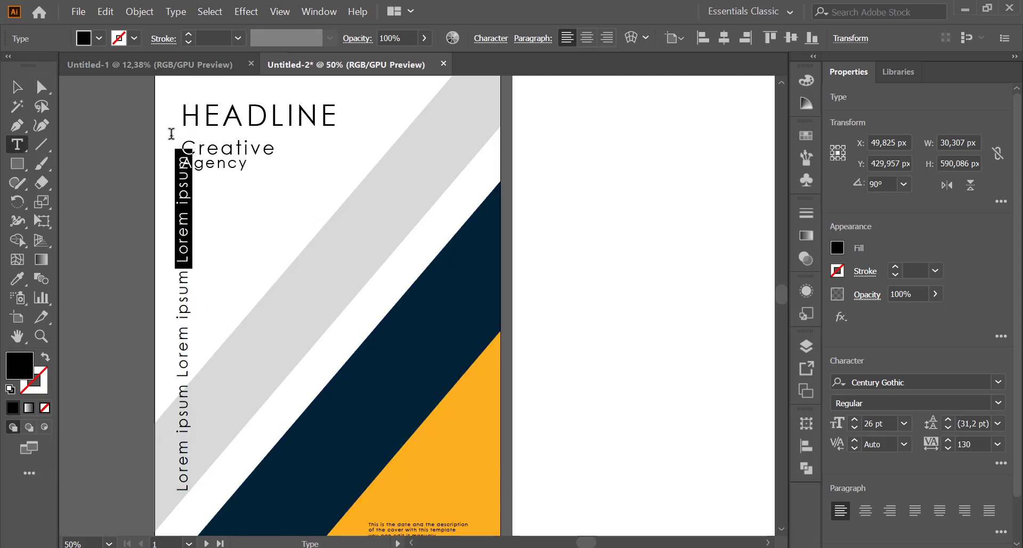
key(BackSpace)
key(ctrl+a)
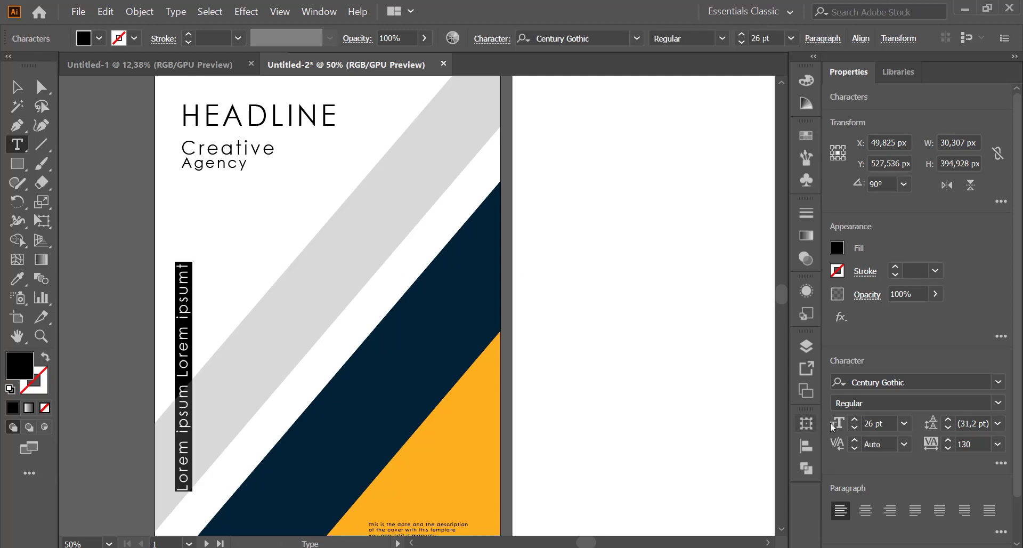
- Reduce the font size of the vertical "Lorem ipsum" text to 20 pt
key(Down)
key(Down)
key(Down)
key(Down)
key(Down)
key(Down)
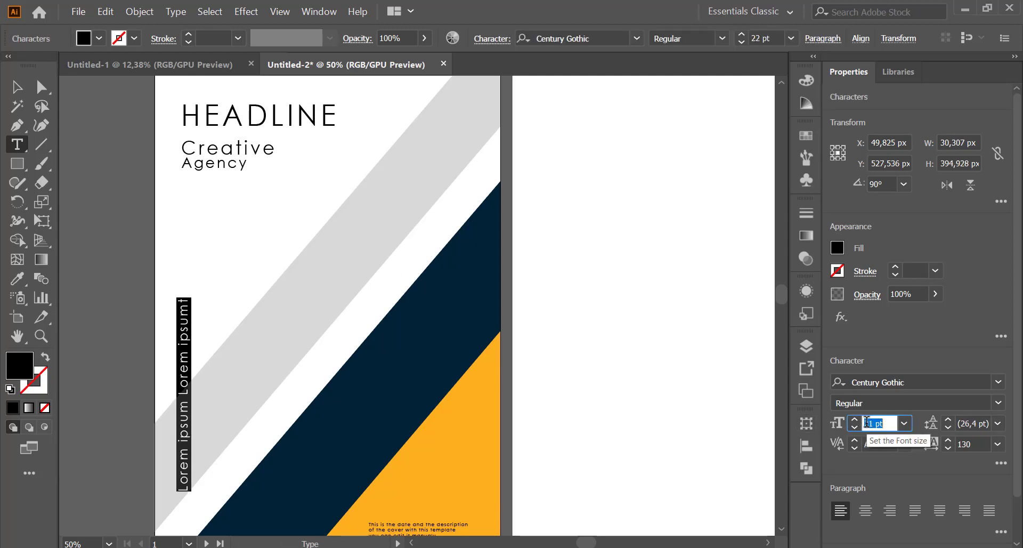
- Move the vertical "Lorem ipsum" line up and slightly inward to about X 92 px, Y 347 px, beneath the headline lines
click(51, 88)
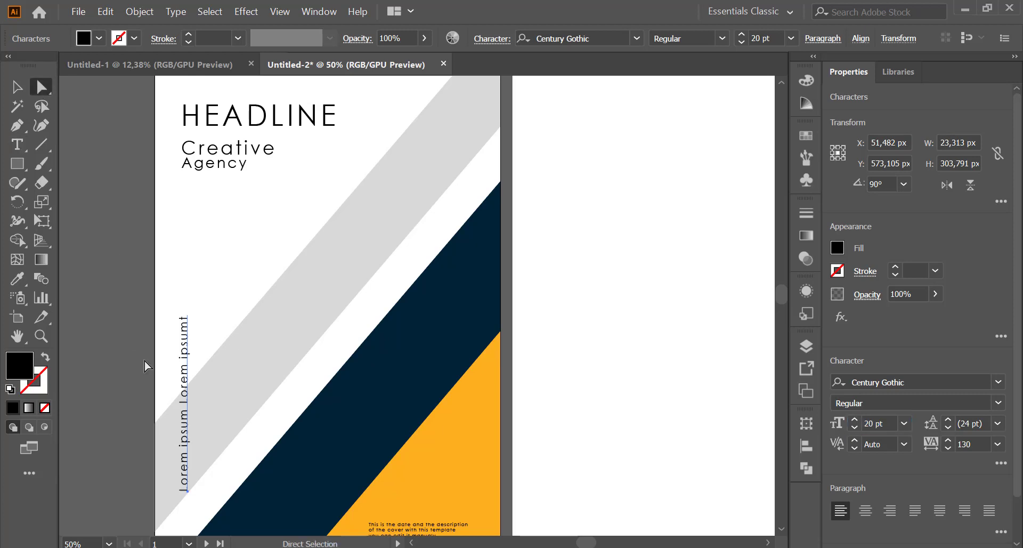
drag(184, 362, 207, 220)
click(109, 230)
- Examine the layout of the second and third posters in the reference image beside the artboards
scroll(616, 289, down, 5)
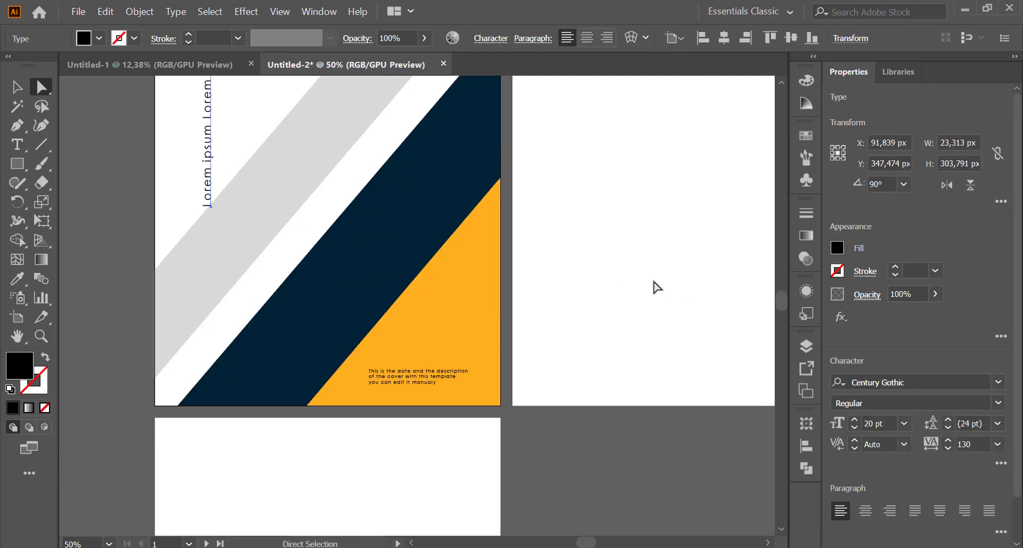
scroll(646, 287, right, 5)
scroll(649, 291, up, 3)
scroll(649, 290, right, 8)
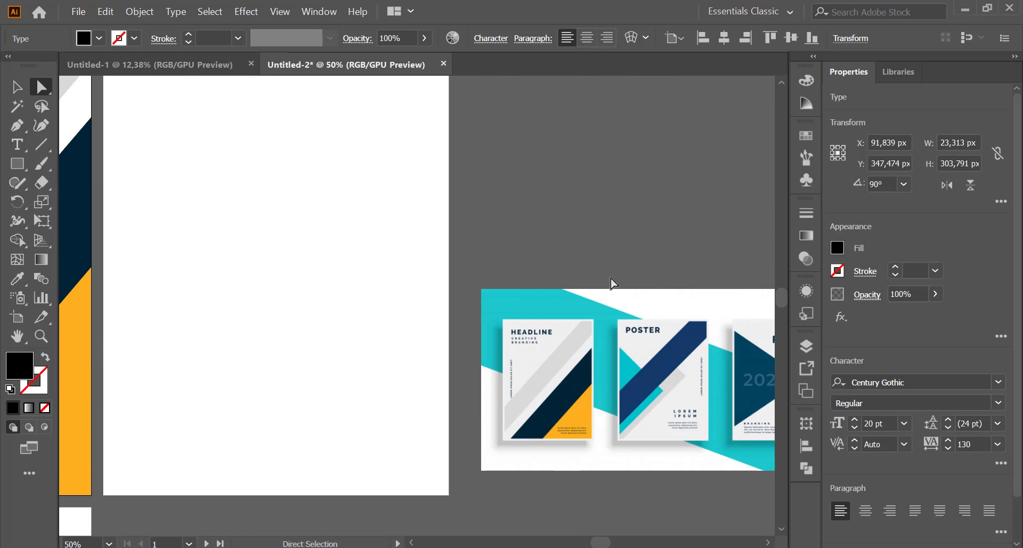
scroll(637, 290, right, 2)
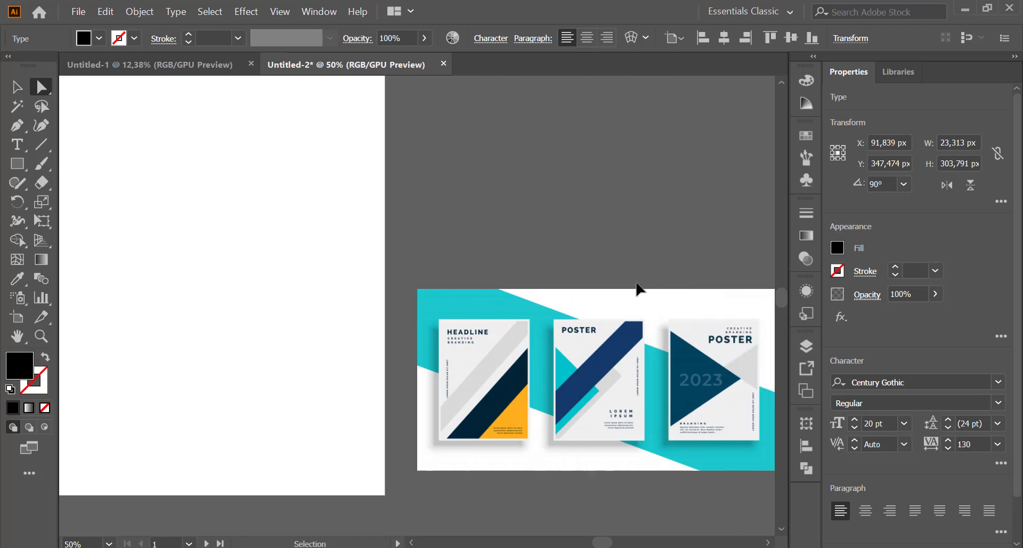
scroll(638, 289, right, 1)
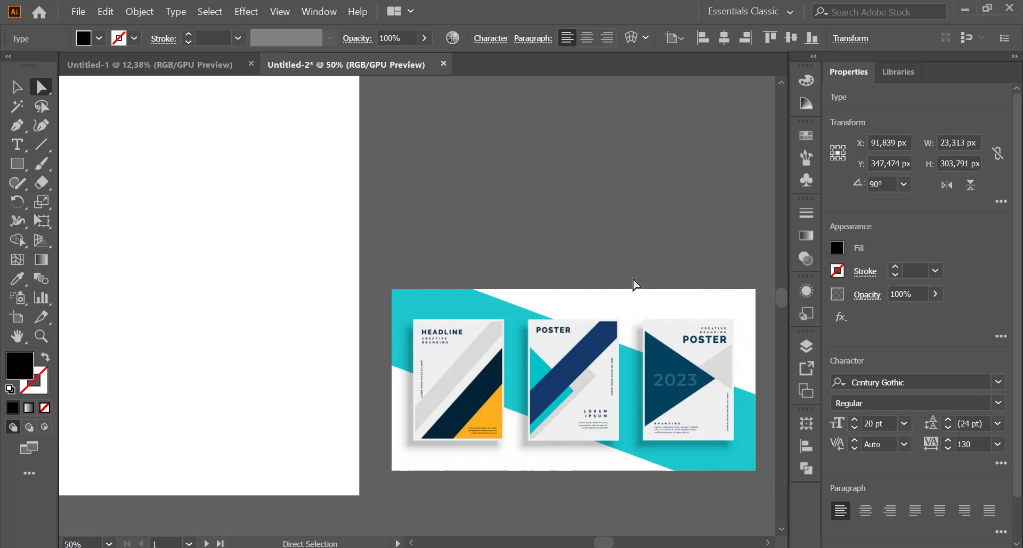
key(ctrl+plus)
key(ctrl+plus)
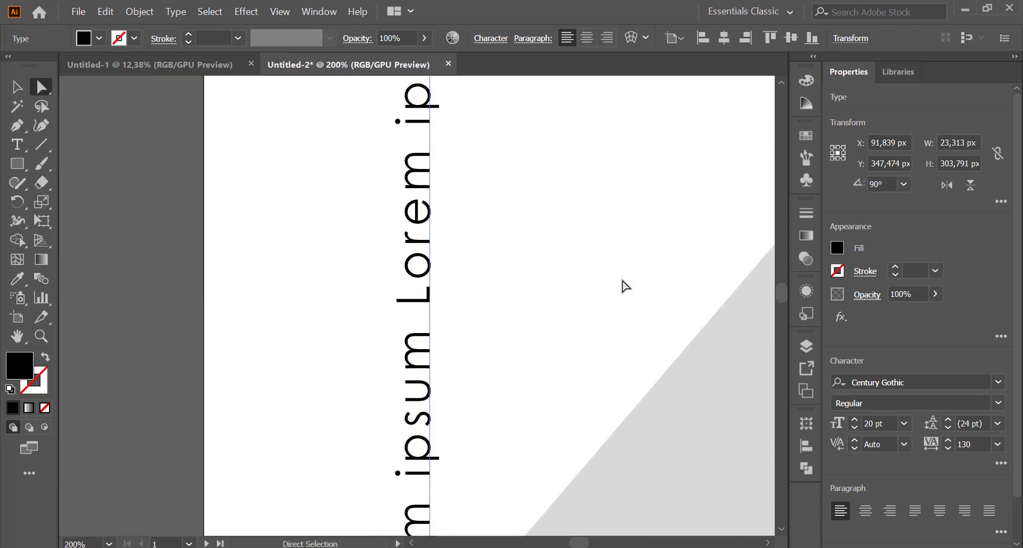
scroll(620, 278, down, 7)
scroll(619, 278, right, 16)
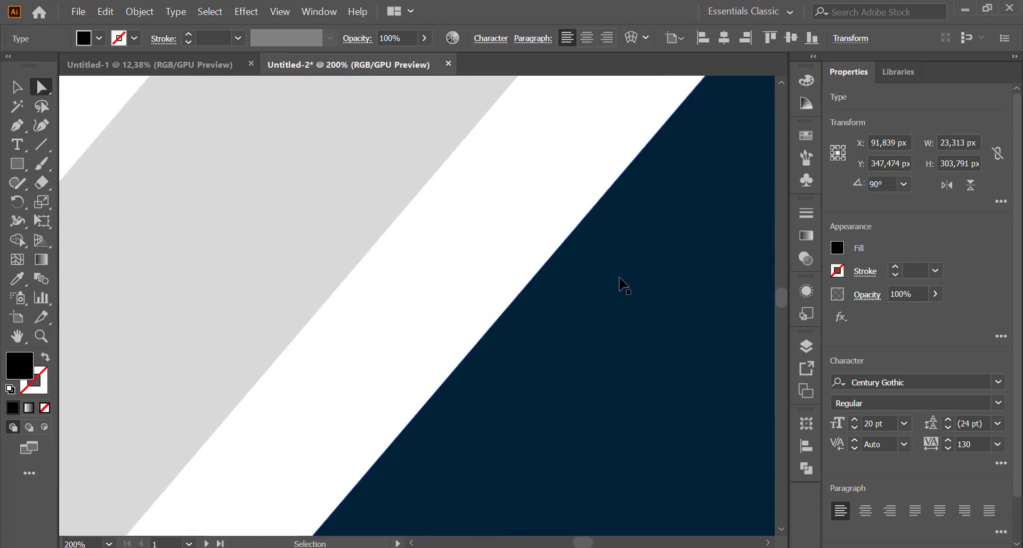
scroll(619, 282, right, 20)
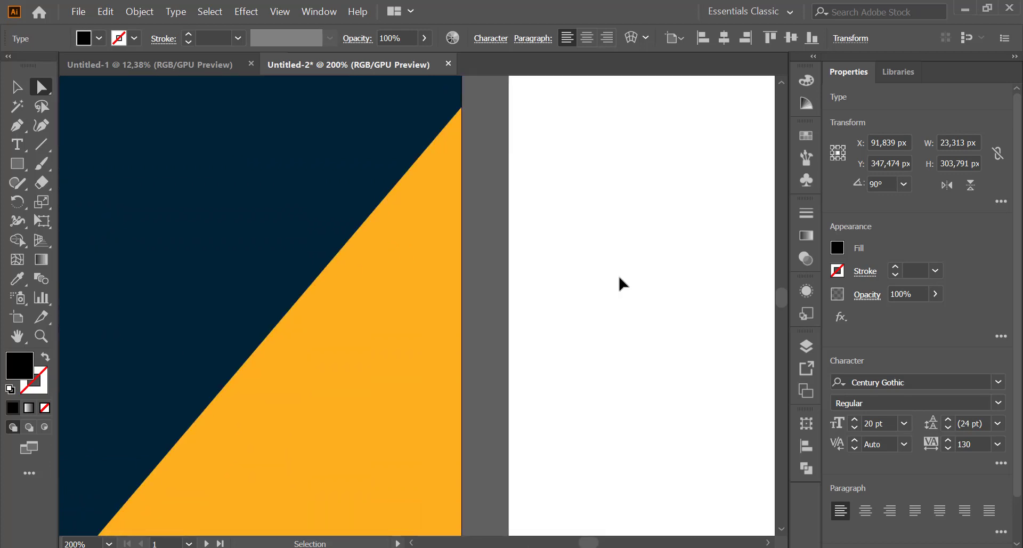
scroll(618, 277, right, 15)
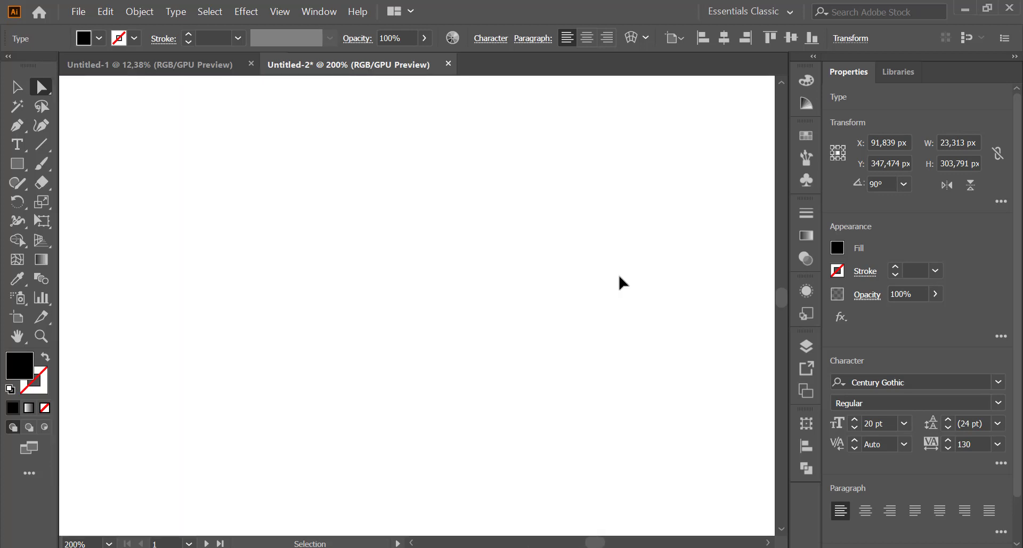
scroll(617, 276, right, 20)
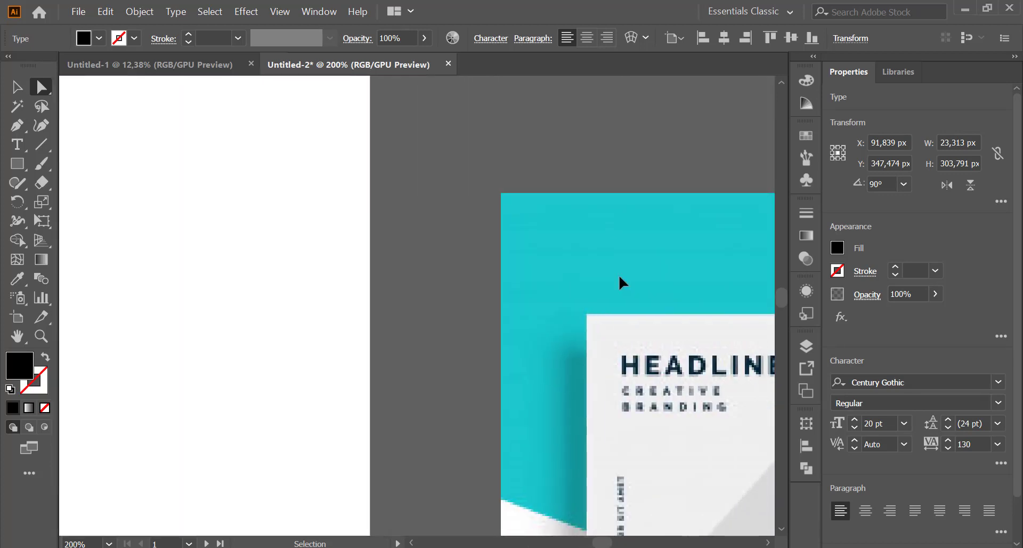
scroll(619, 277, right, 10)
scroll(619, 276, down, 15)
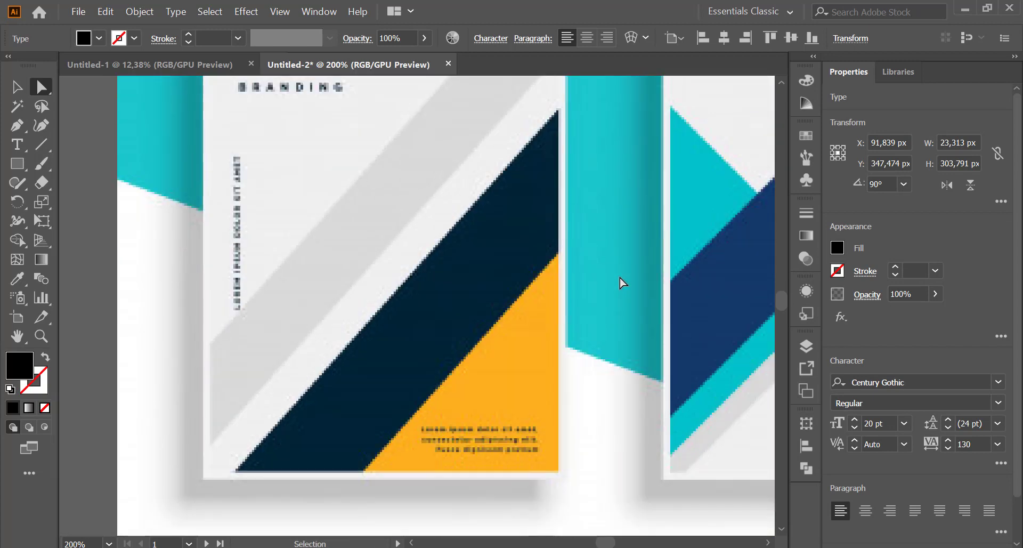
scroll(619, 276, right, 8)
scroll(619, 276, right, 8)
scroll(619, 276, up, 5)
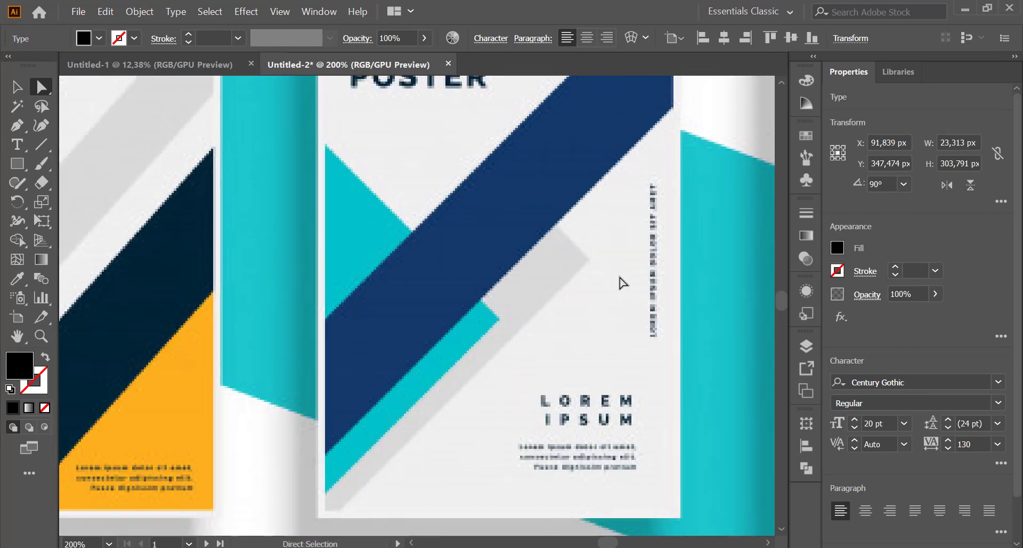
key(ctrl+minus)
scroll(619, 276, down, 4)
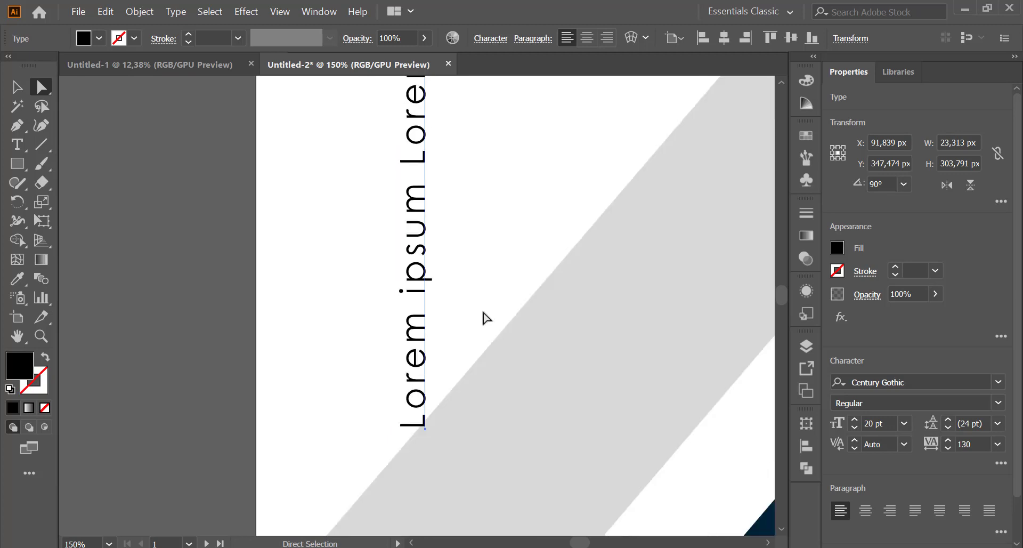
click(481, 236)
scroll(482, 239, right, 15)
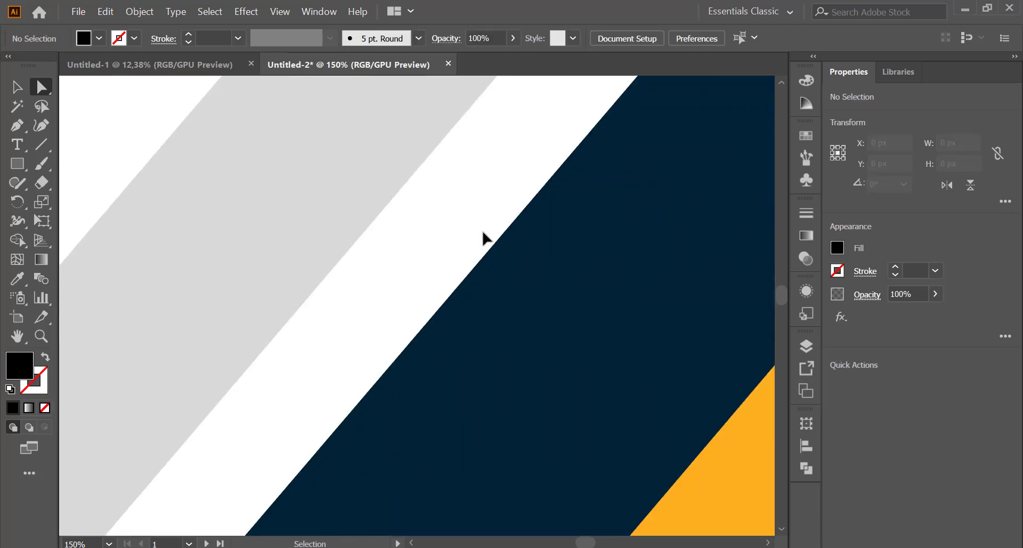
drag(585, 542, 610, 543)
scroll(522, 437, down, 10)
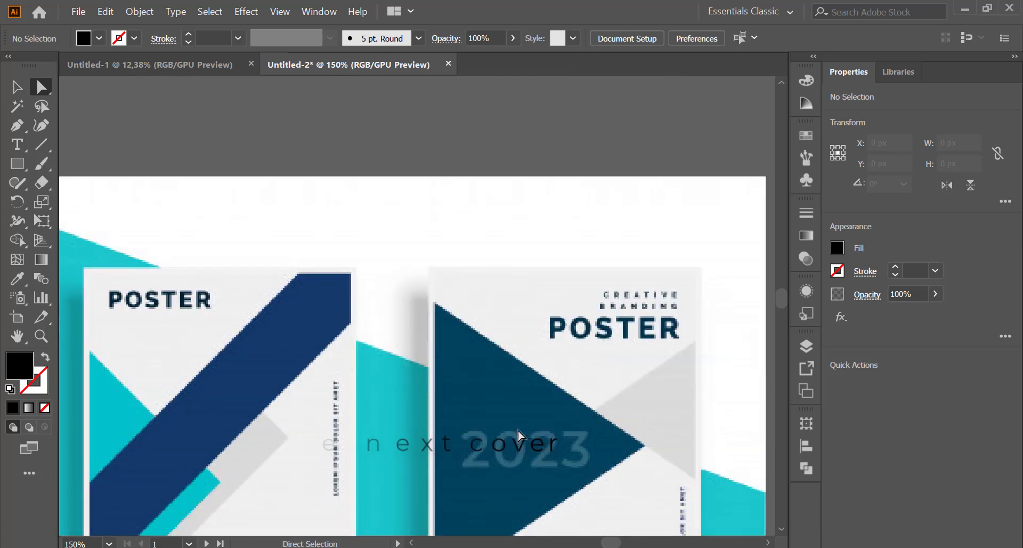
scroll(516, 428, left, 2)
scroll(516, 429, up, 3)
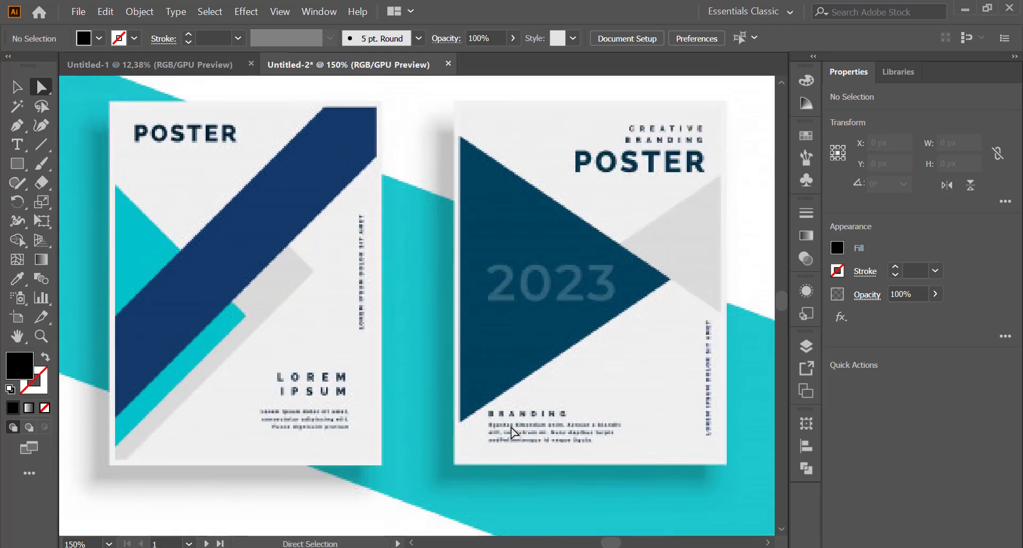
- Trace the navy diagonal band of the reference's second poster with the Pen tool as a closed five-point shape
click(17, 125)
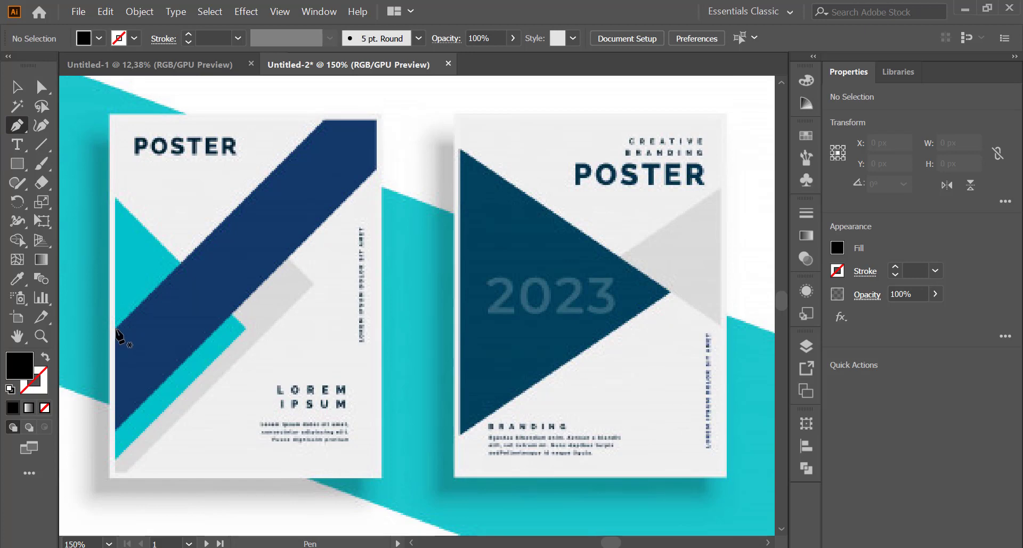
click(115, 330)
key(ctrl+plus)
key(ctrl+plus)
key(ctrl+plus)
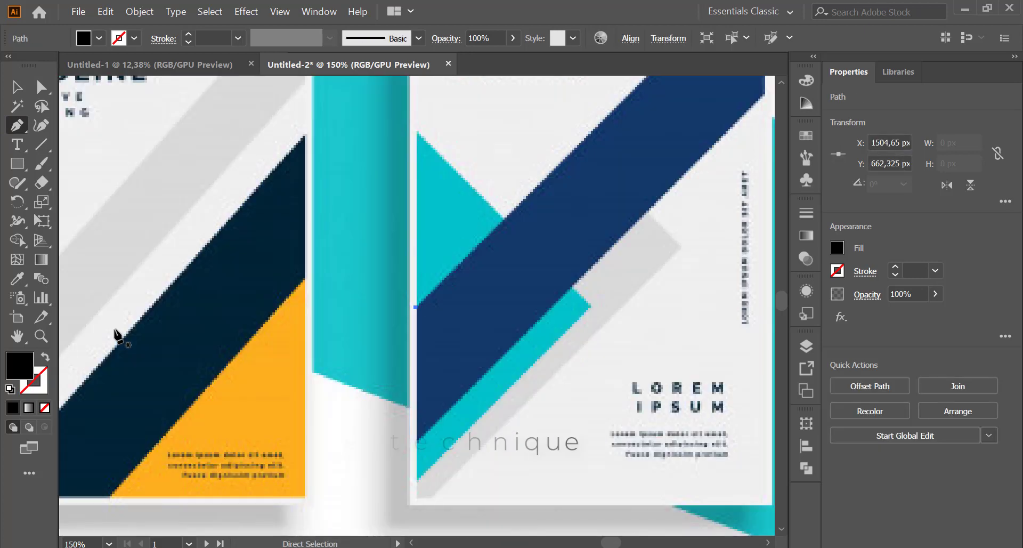
scroll(405, 468, down, 3)
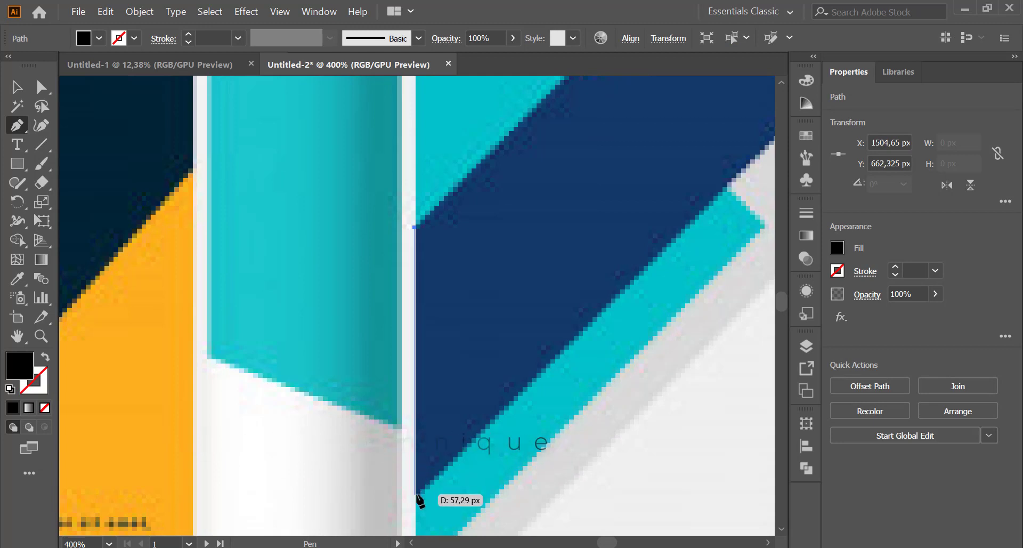
click(415, 501)
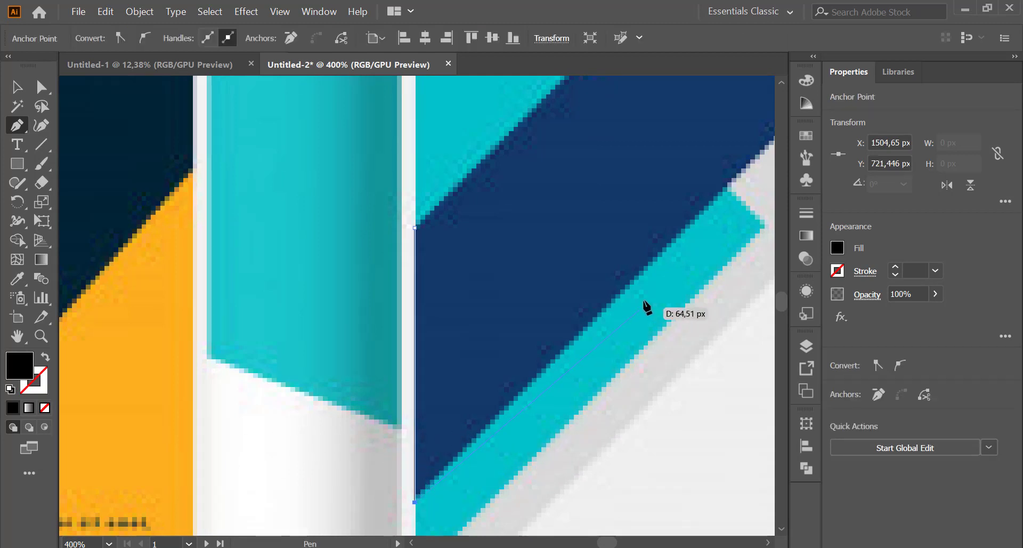
scroll(695, 237, down, 2)
scroll(695, 241, up, 12)
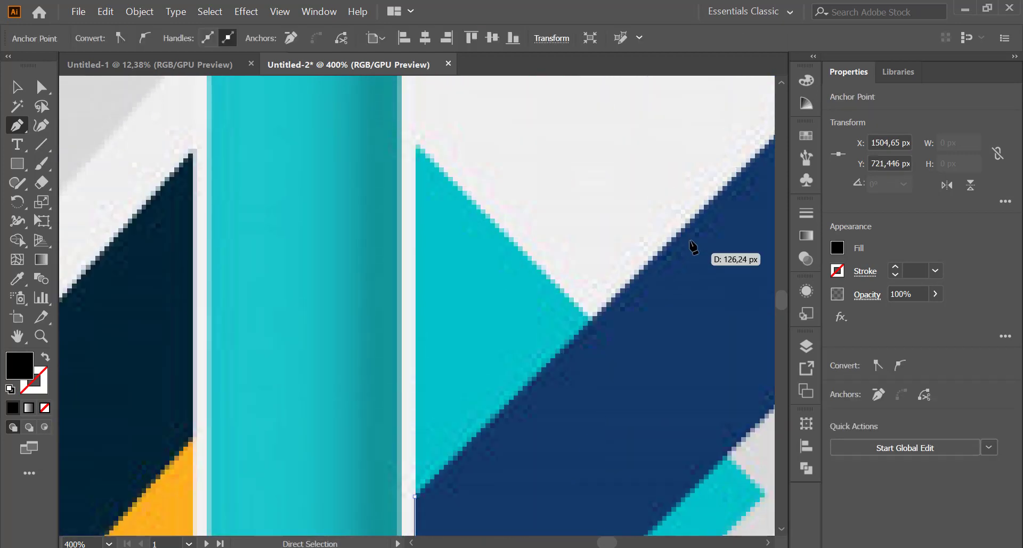
scroll(695, 241, right, 10)
scroll(695, 245, up, 11)
scroll(692, 248, right, 10)
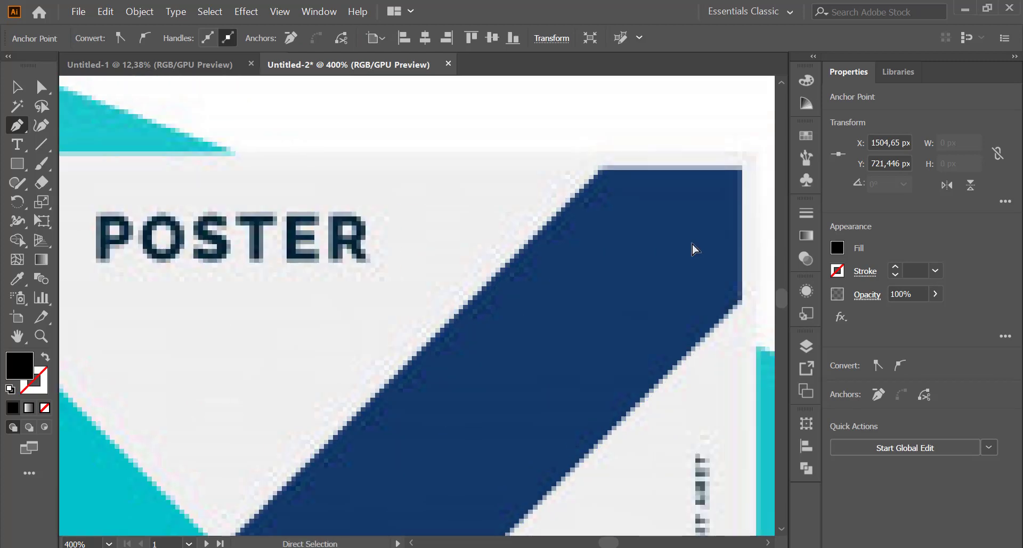
click(639, 299)
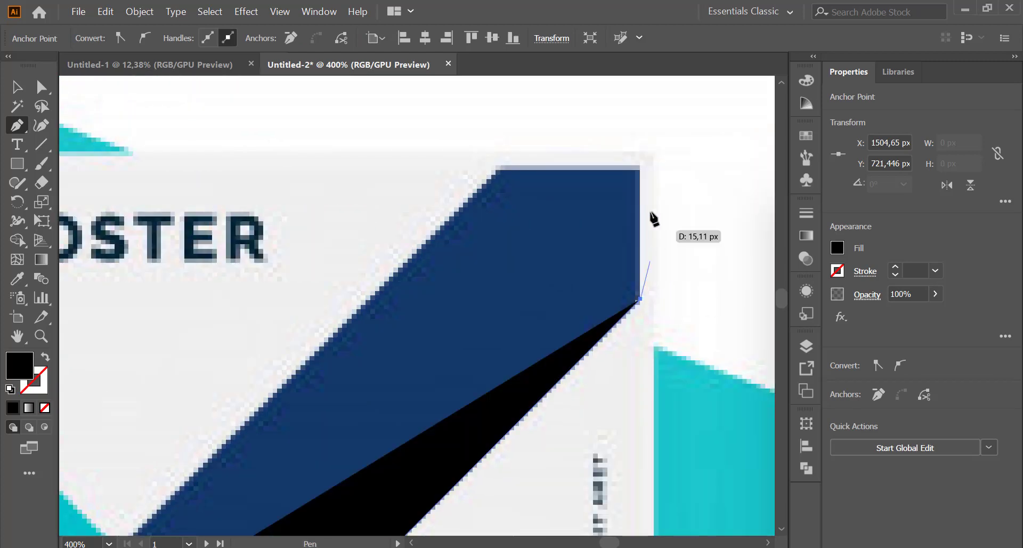
click(641, 169)
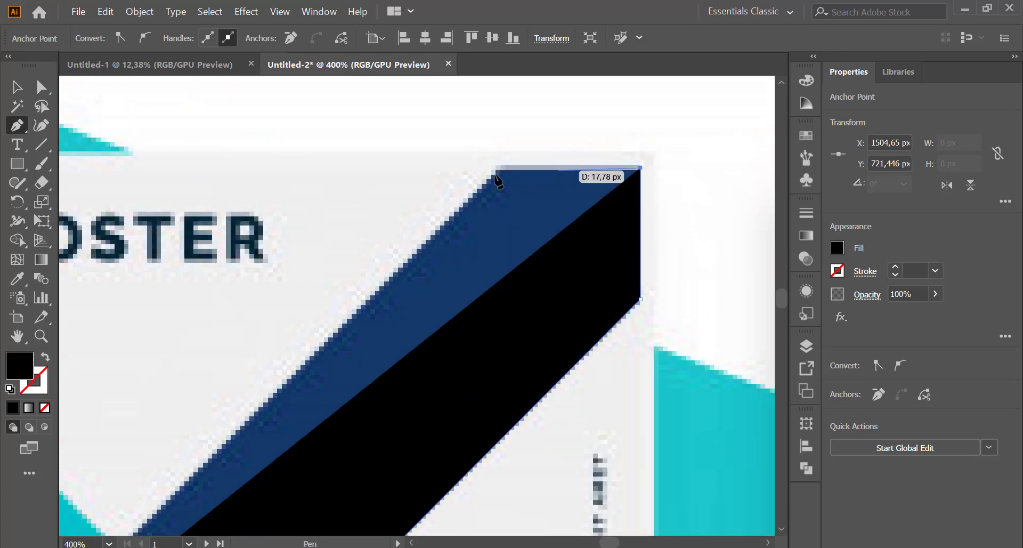
click(496, 168)
scroll(339, 290, down, 10)
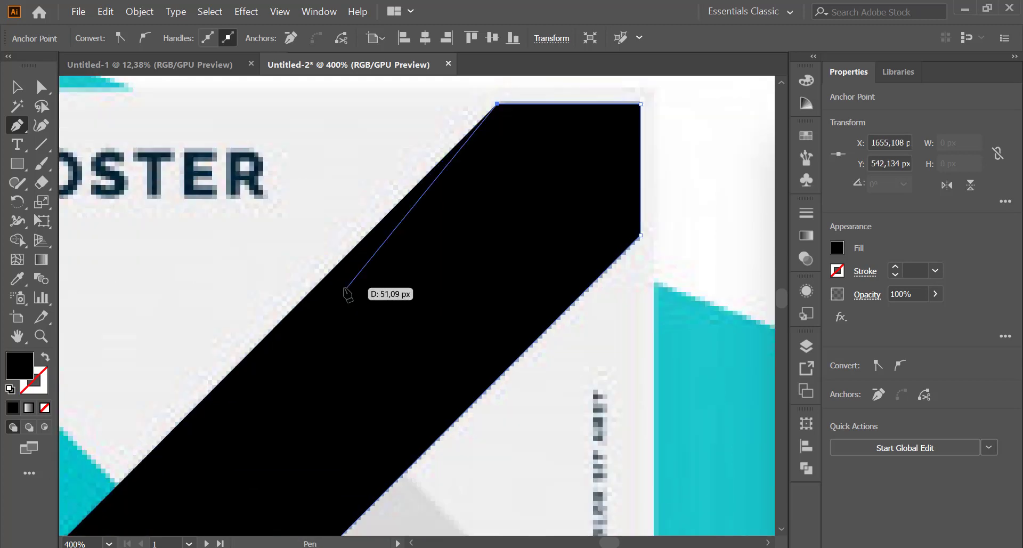
scroll(338, 290, left, 1)
scroll(322, 291, left, 6)
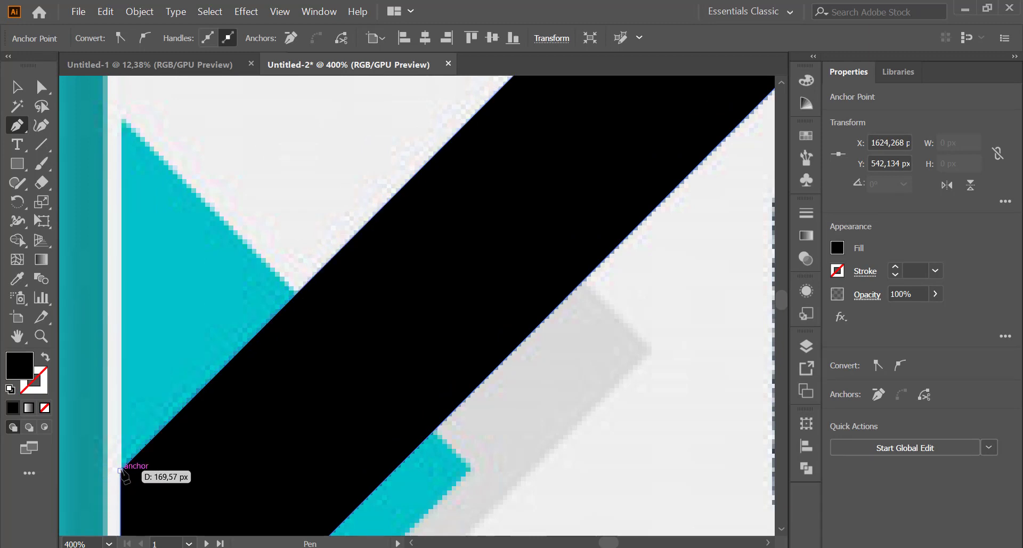
click(122, 471)
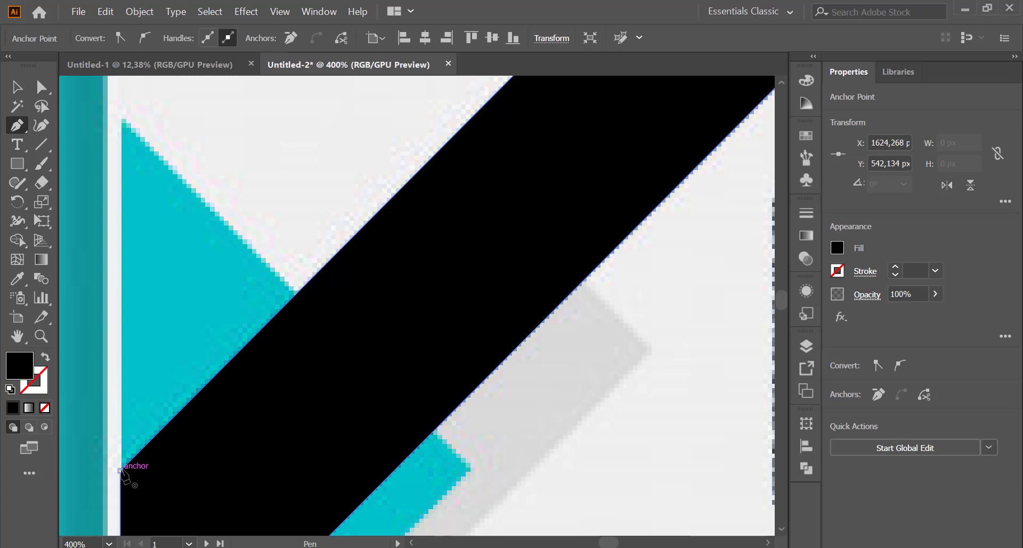
- Fill the traced diagonal band with the navy sampled from the reference, without a stroke, and deselect it
click(46, 356)
click(22, 285)
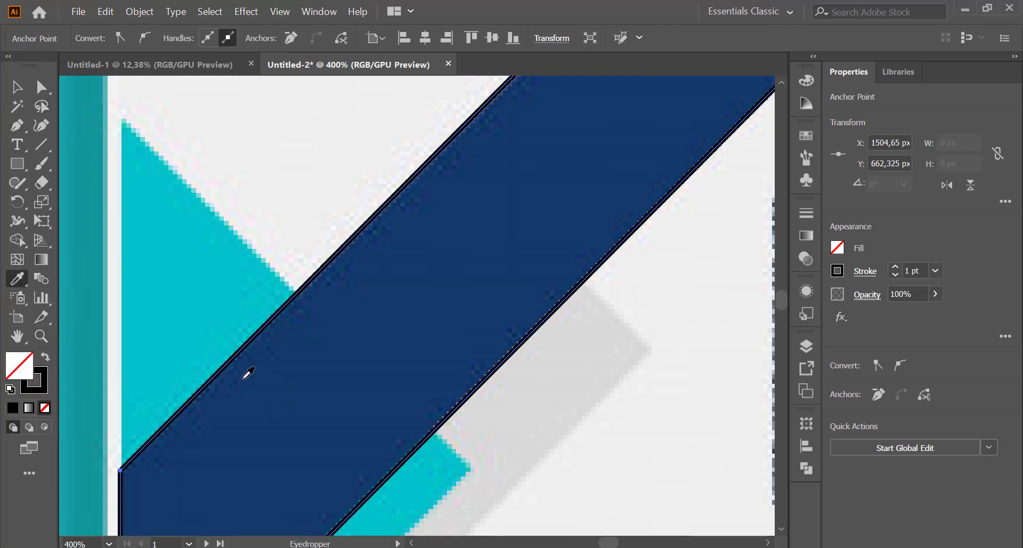
click(265, 397)
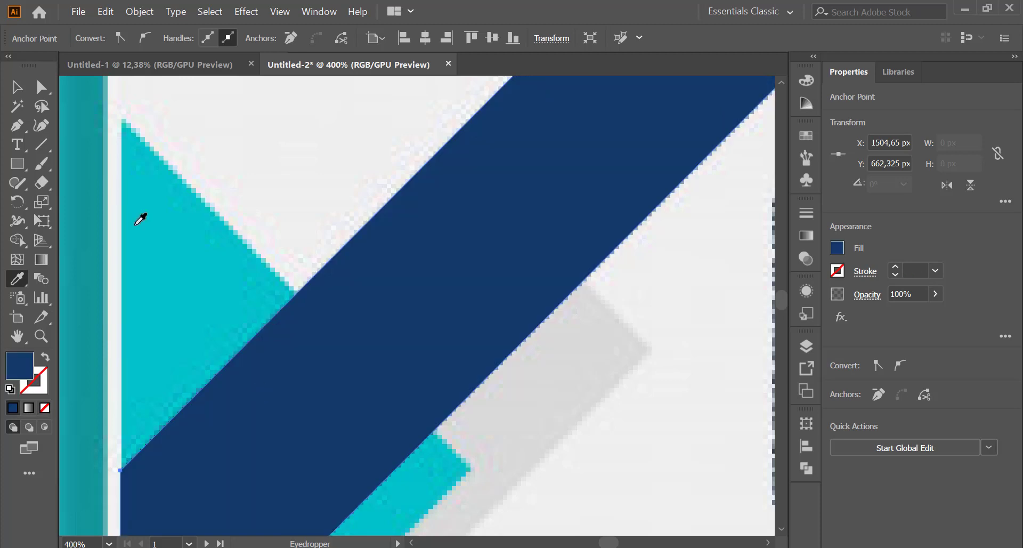
click(42, 87)
click(152, 123)
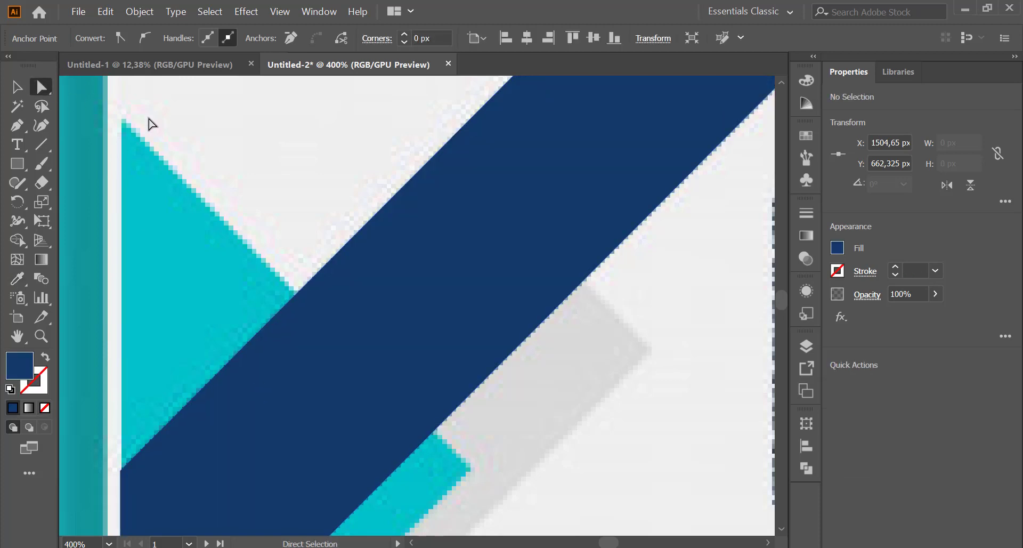
- Trace the turquoise triangle behind the second poster's navy band as a closed three-point shape with the Pen tool
click(17, 126)
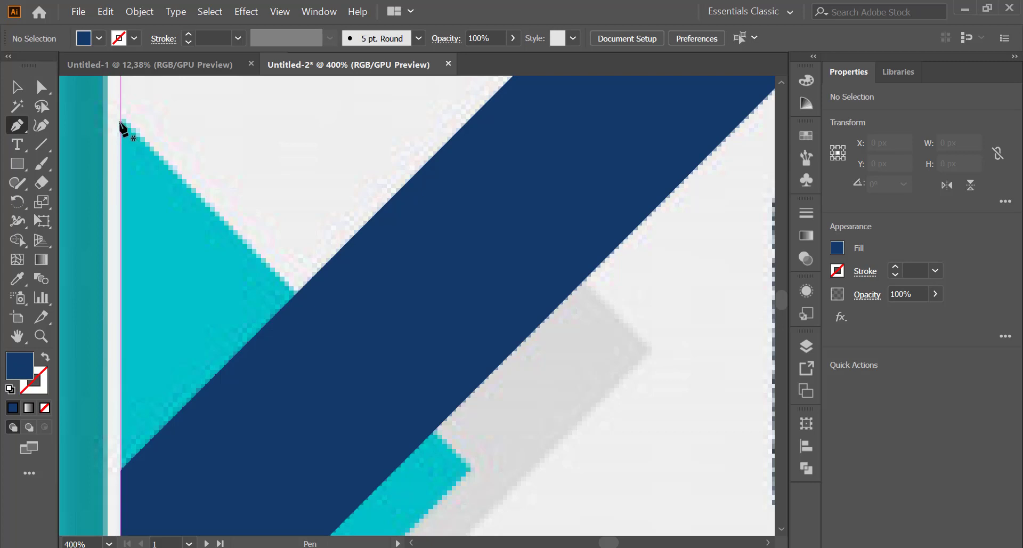
click(119, 118)
scroll(373, 293, down, 2)
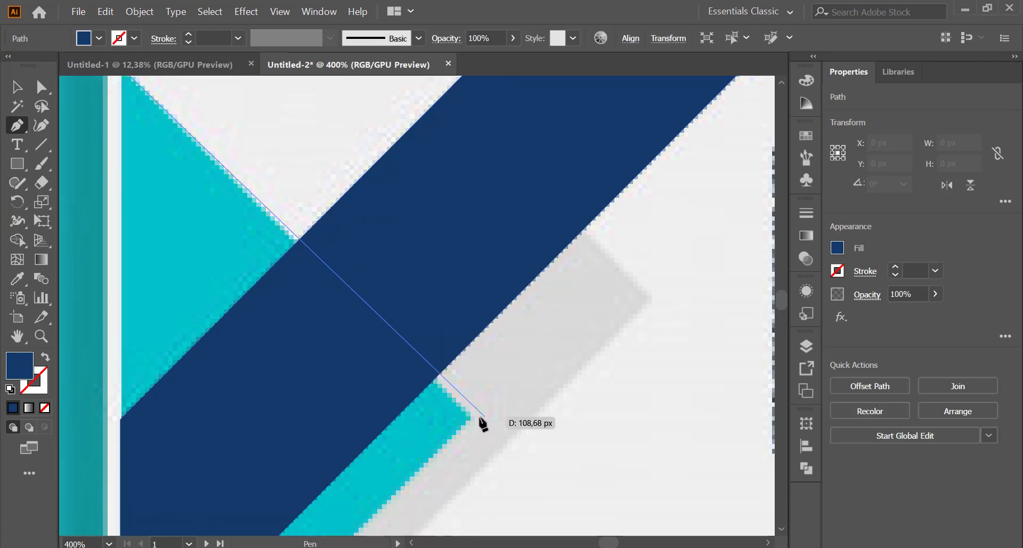
click(470, 418)
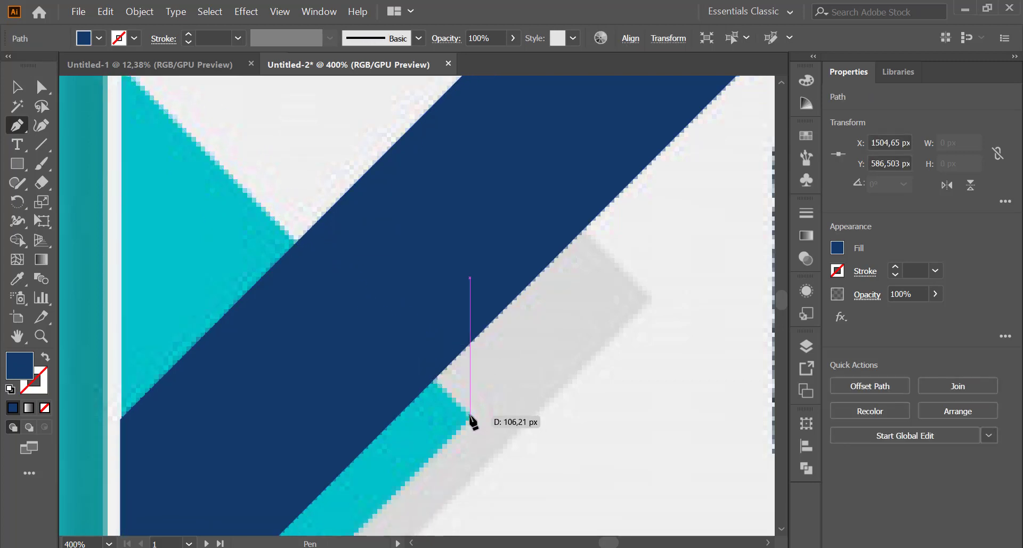
scroll(393, 423, down, 8)
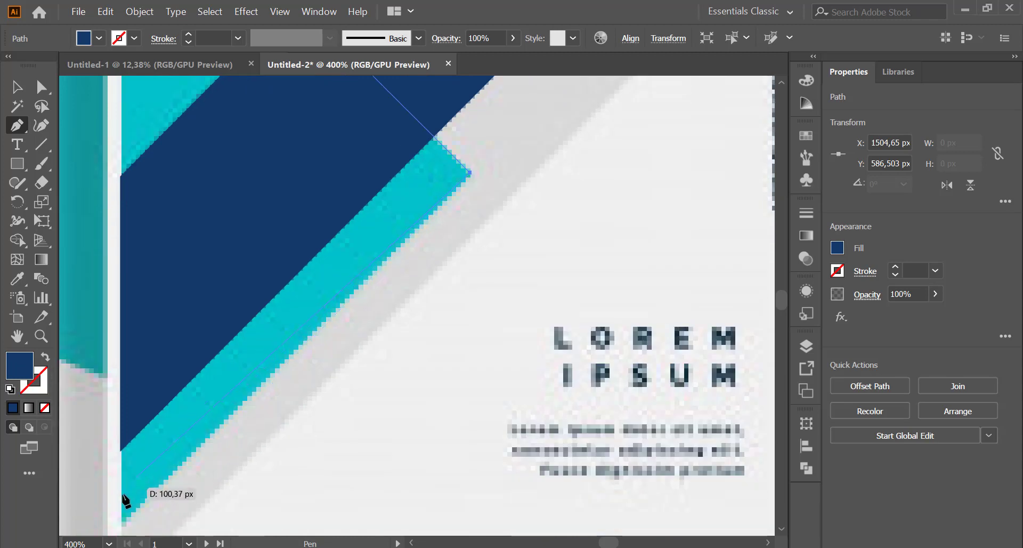
click(123, 524)
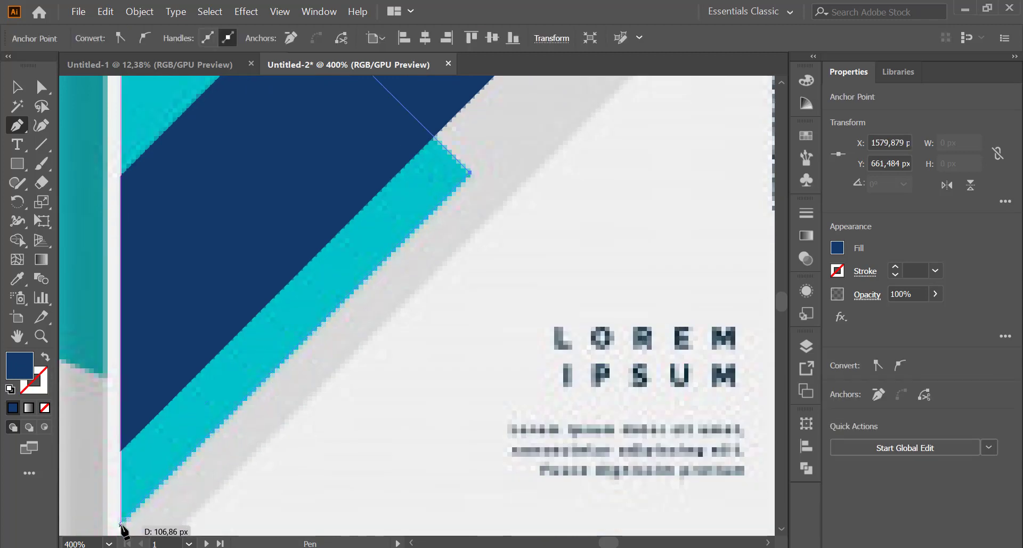
scroll(138, 463, up, 8)
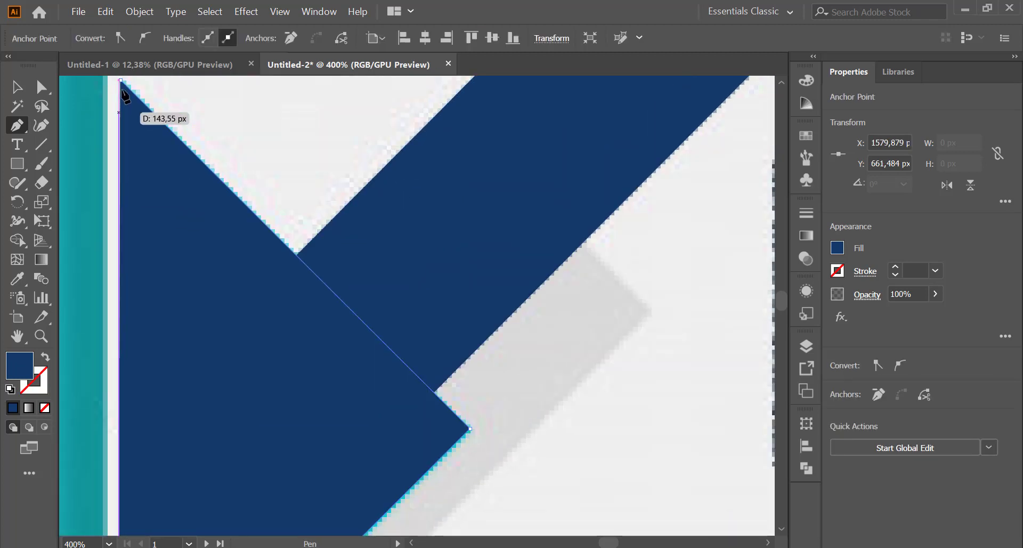
click(121, 79)
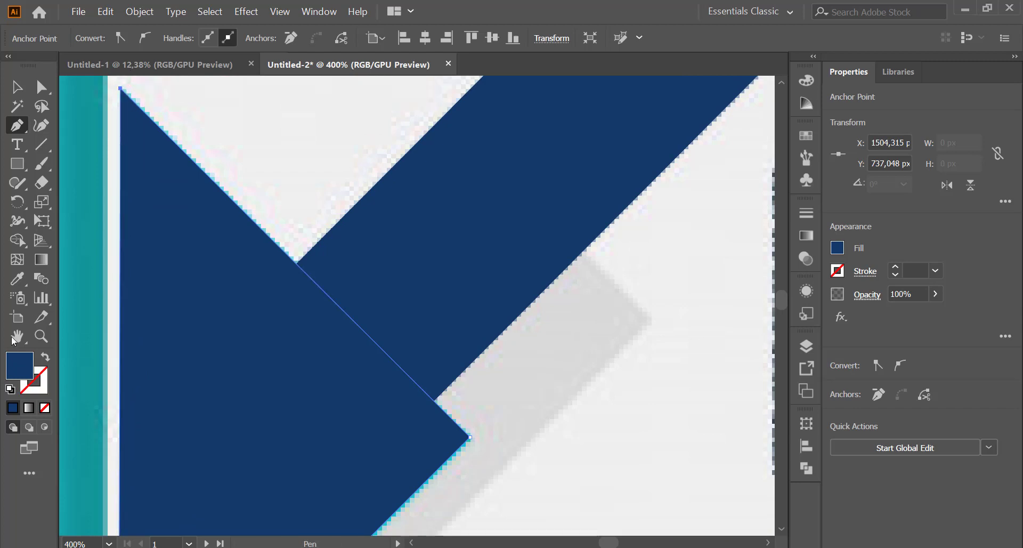
- Fill the traced triangle with turquoise sampled from the reference, without a stroke, and send it behind the navy band
click(44, 356)
click(19, 279)
click(209, 213)
key(a)
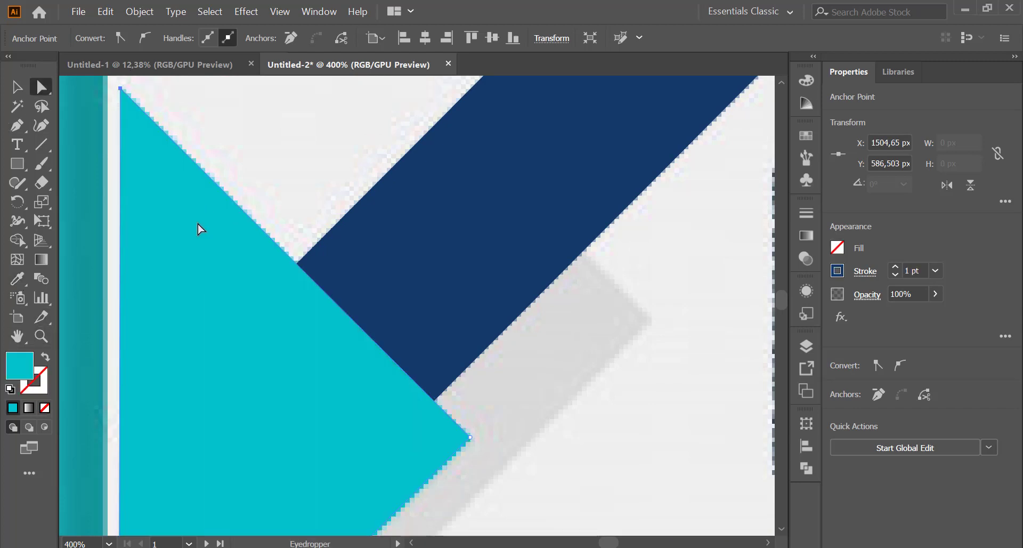
key(ctrl+bracketleft)
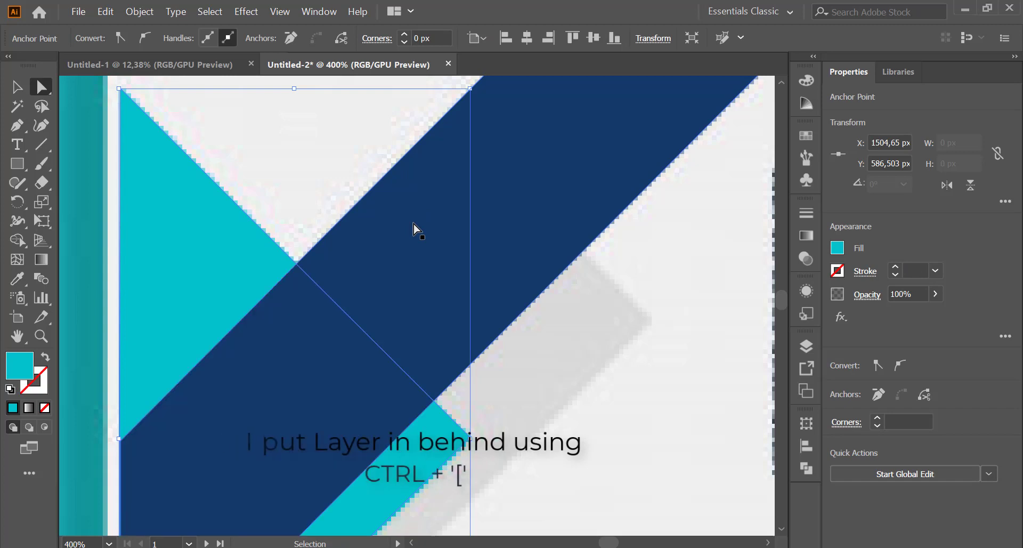
- Trace the light grey diagonal band below the second poster's turquoise triangle as a closed Pen shape down to the poster's lower-left corner
scroll(416, 224, right, 4)
scroll(418, 231, down, 2)
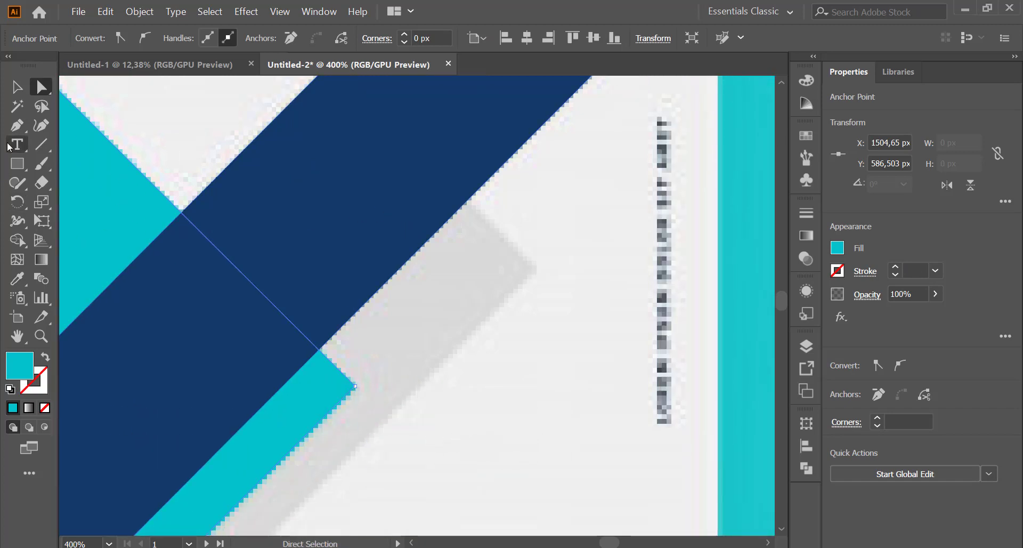
click(17, 126)
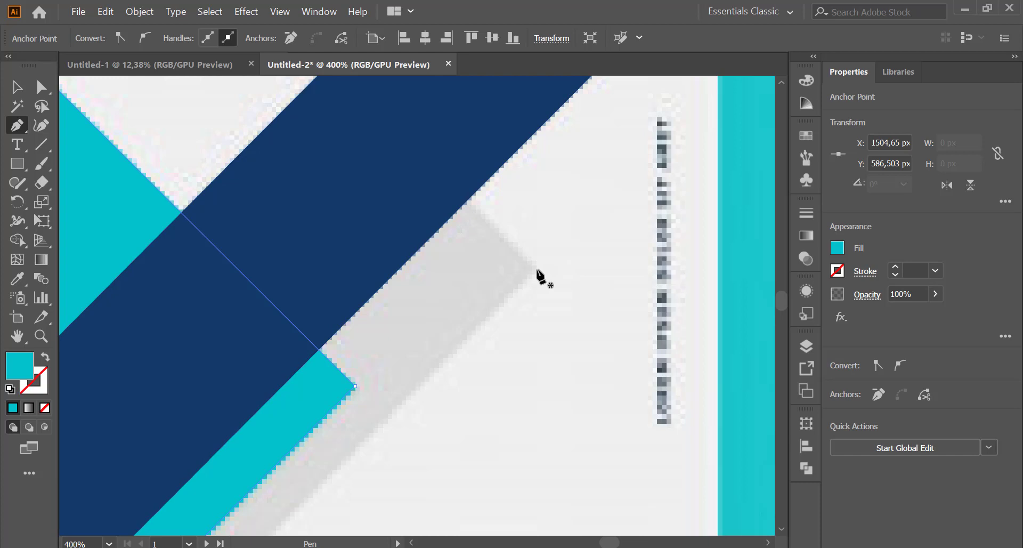
click(536, 269)
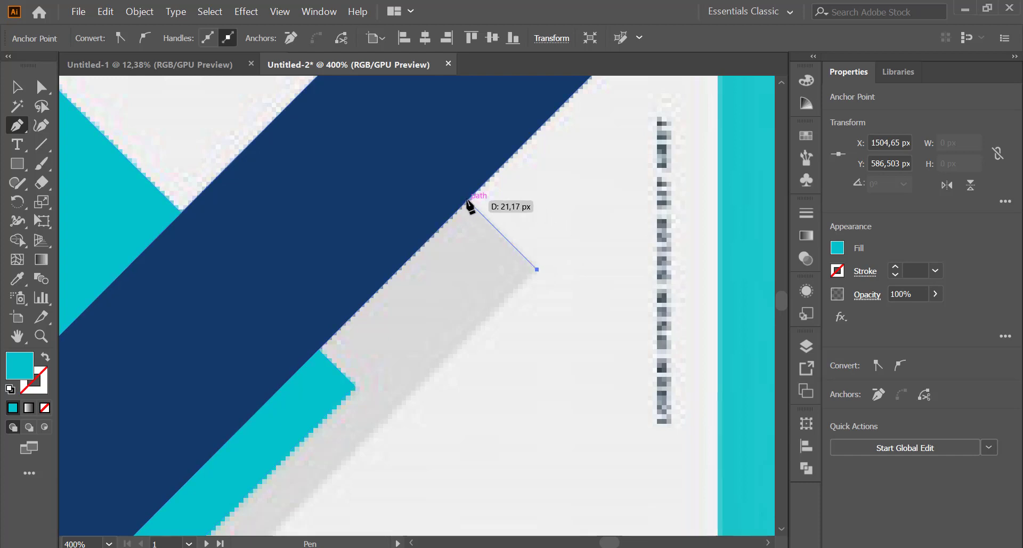
scroll(183, 388, down, 5)
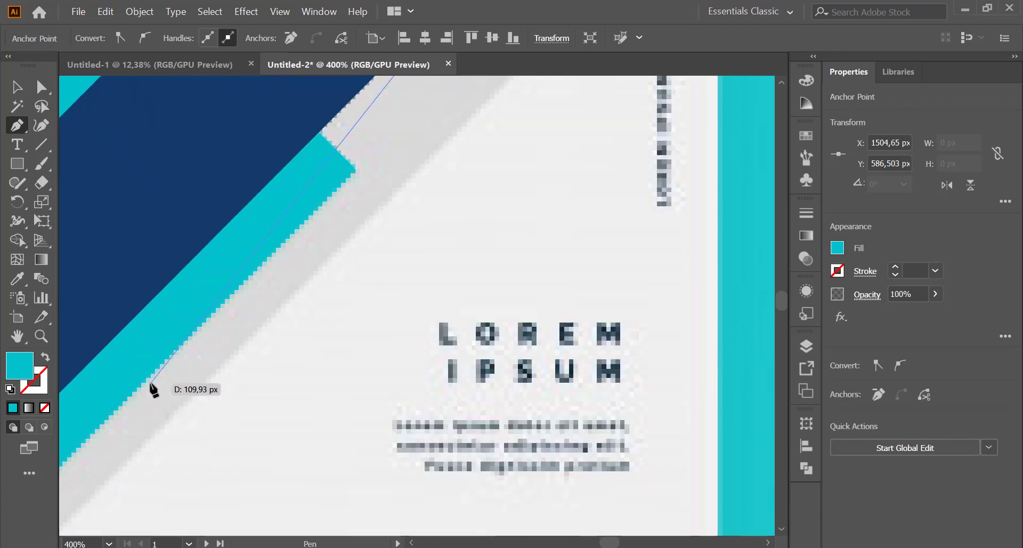
scroll(151, 389, left, 3)
scroll(154, 400, left, 3)
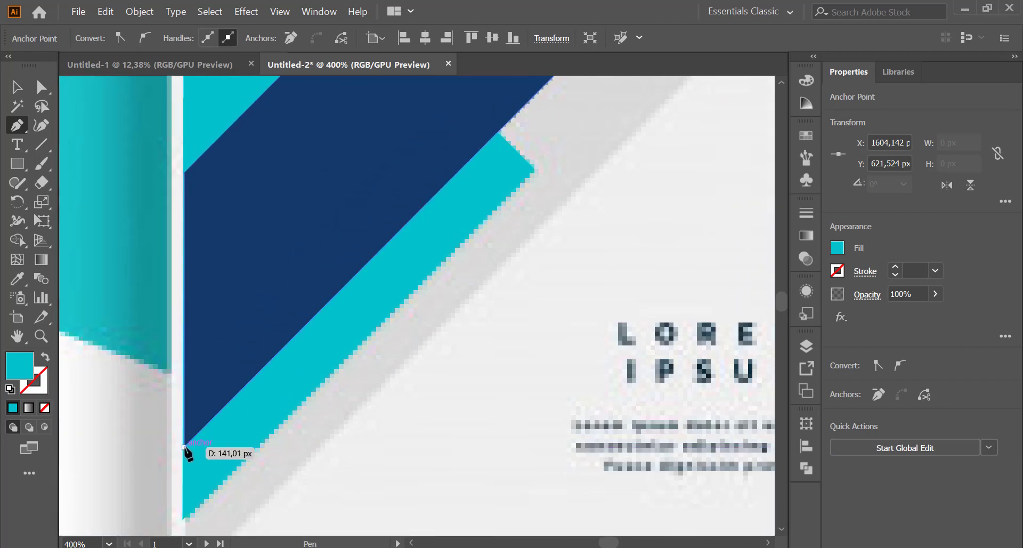
scroll(183, 452, down, 2)
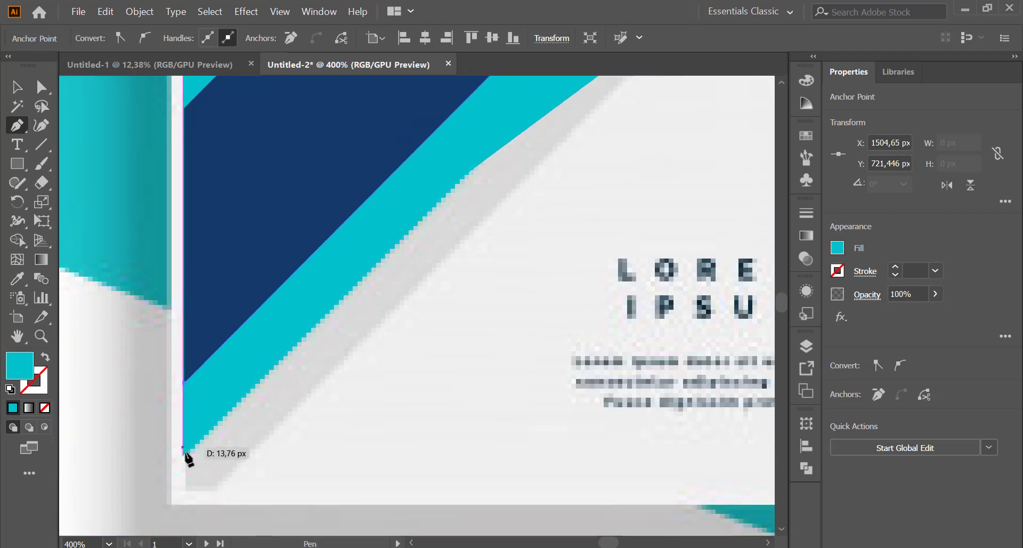
click(184, 490)
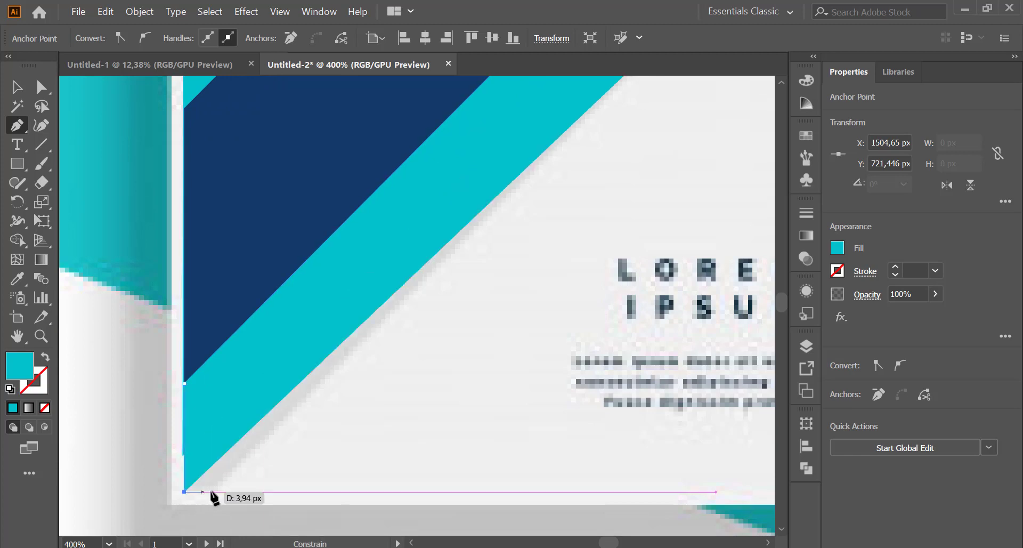
click(220, 491)
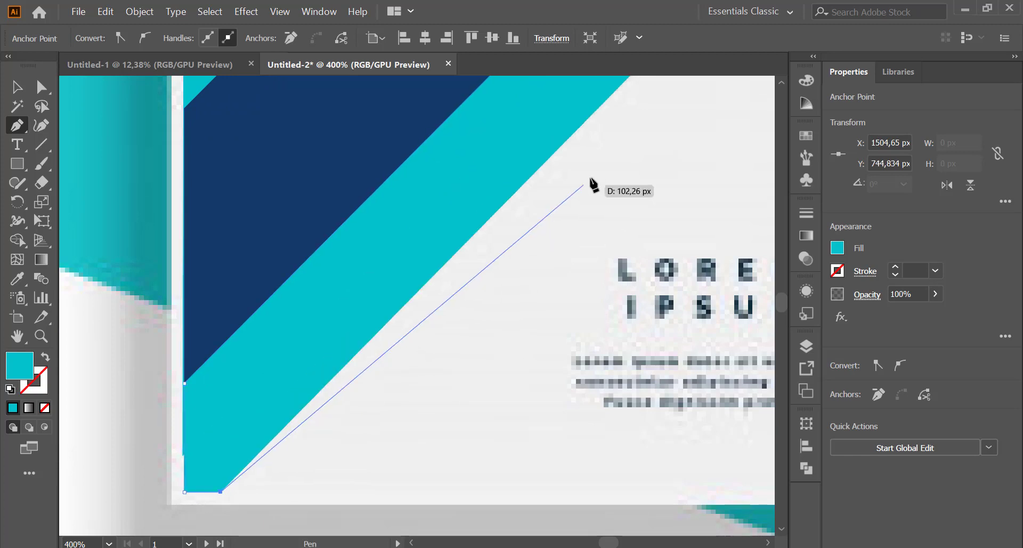
scroll(669, 171, up, 5)
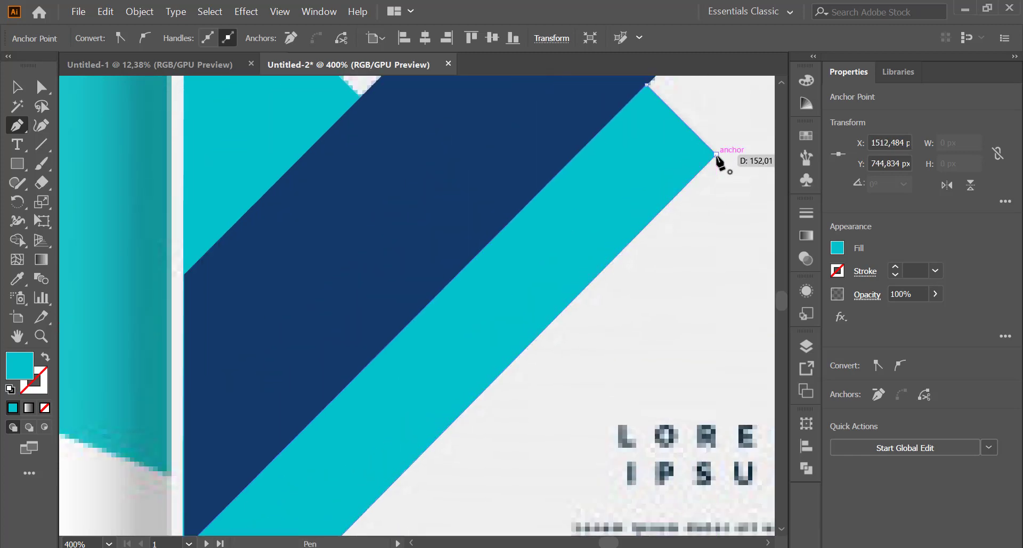
- Fill the traced lower band with light grey sampled from the reference and send it behind the turquoise triangle
click(46, 357)
click(554, 210)
key(v)
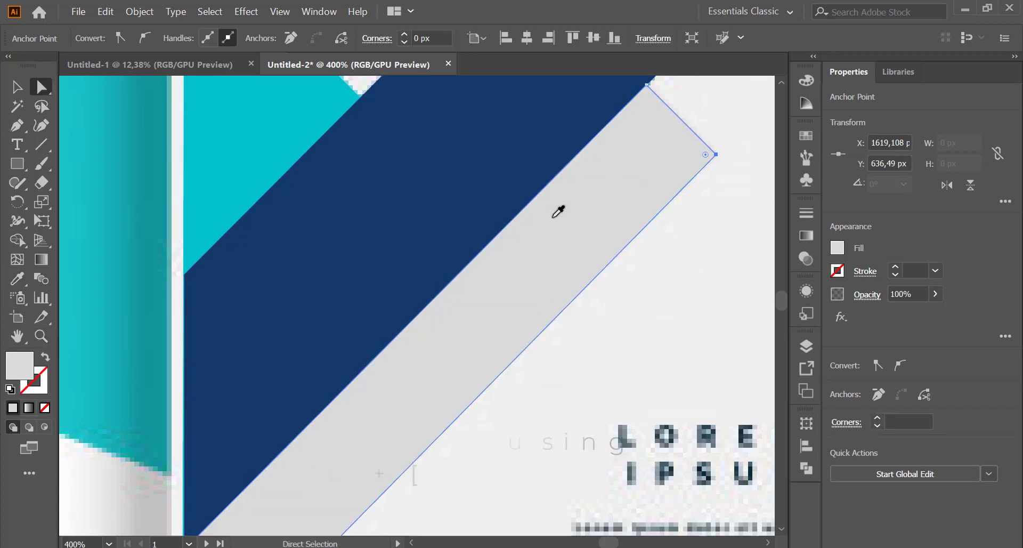
key(ctrl+bracketleft)
scroll(558, 210, right, 5)
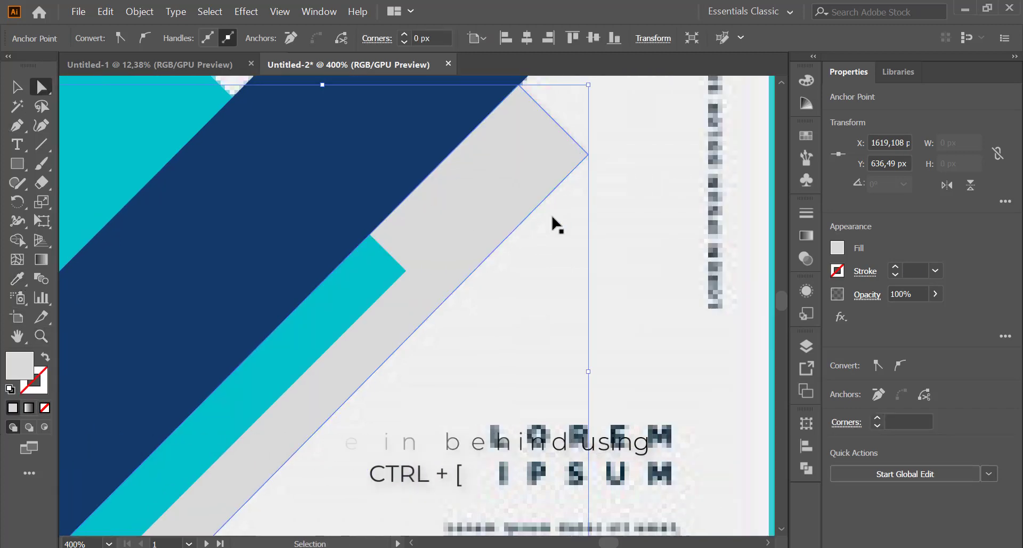
- Group the navy band, turquoise triangle and light grey band traced on the second poster
scroll(589, 227, down, 3)
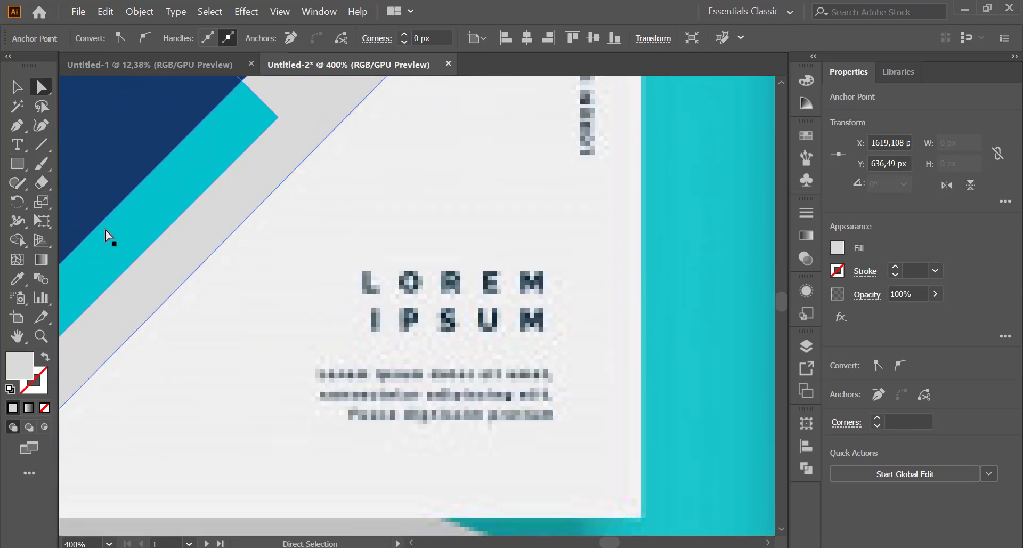
key(ctrl+1)
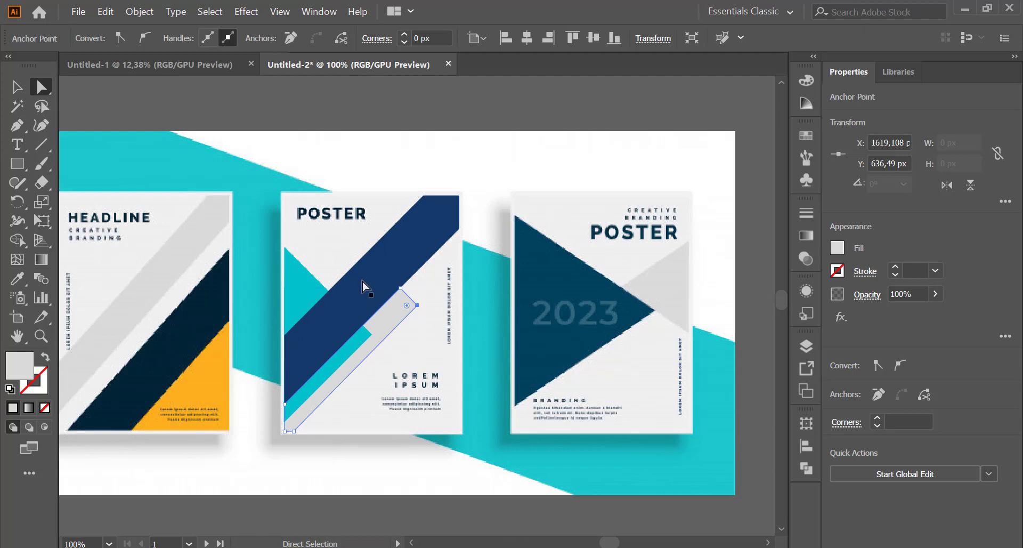
click(309, 290)
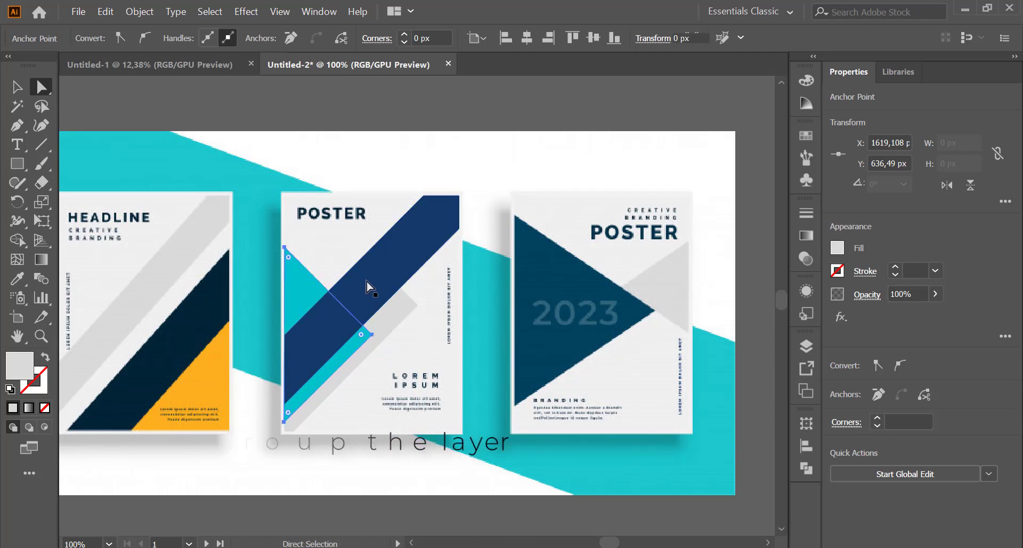
shift+click(396, 320)
right_click(395, 320)
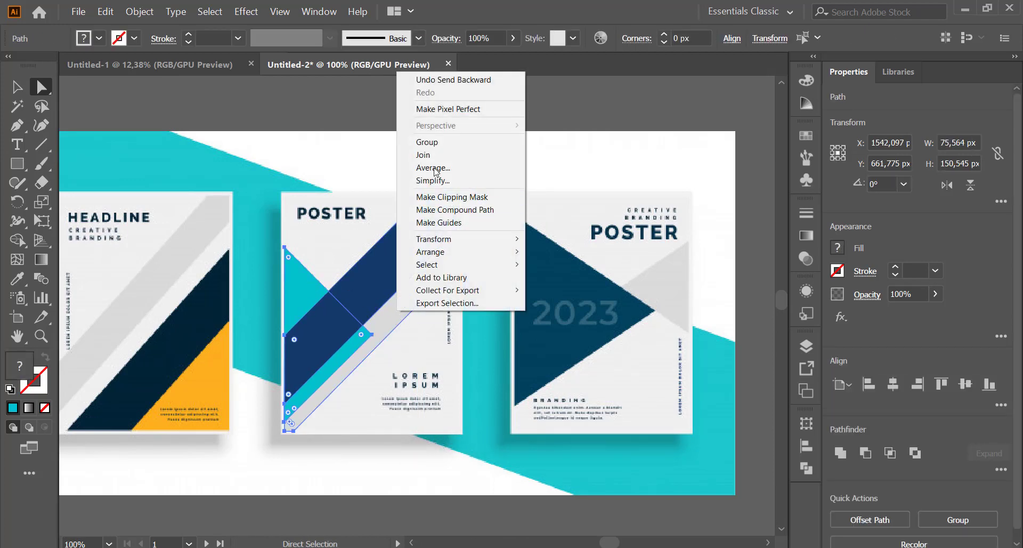
click(427, 142)
key(v)
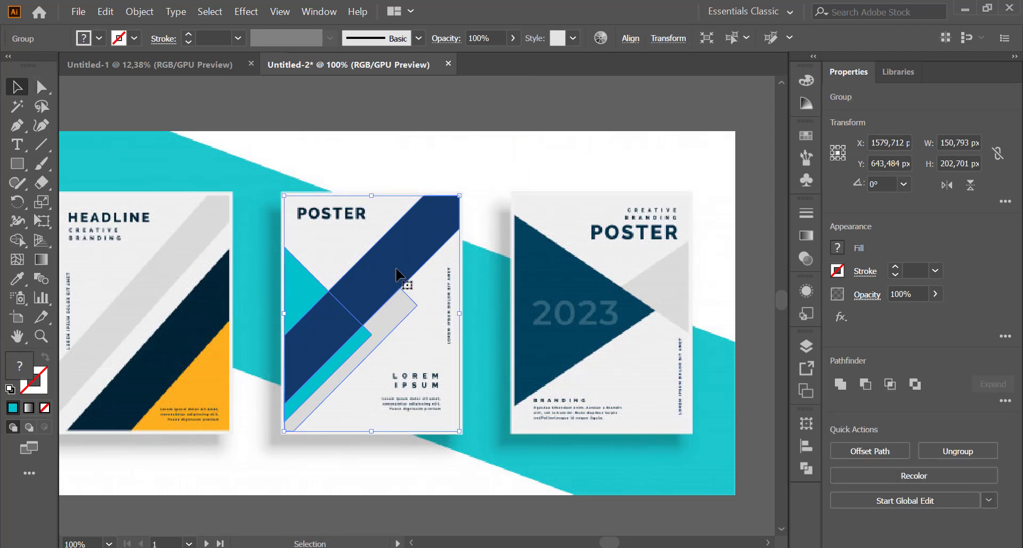
- Move the grouped shapes onto the empty second artboard and scale them to about 595 × 800 px to span its width
scroll(396, 269, left, 6)
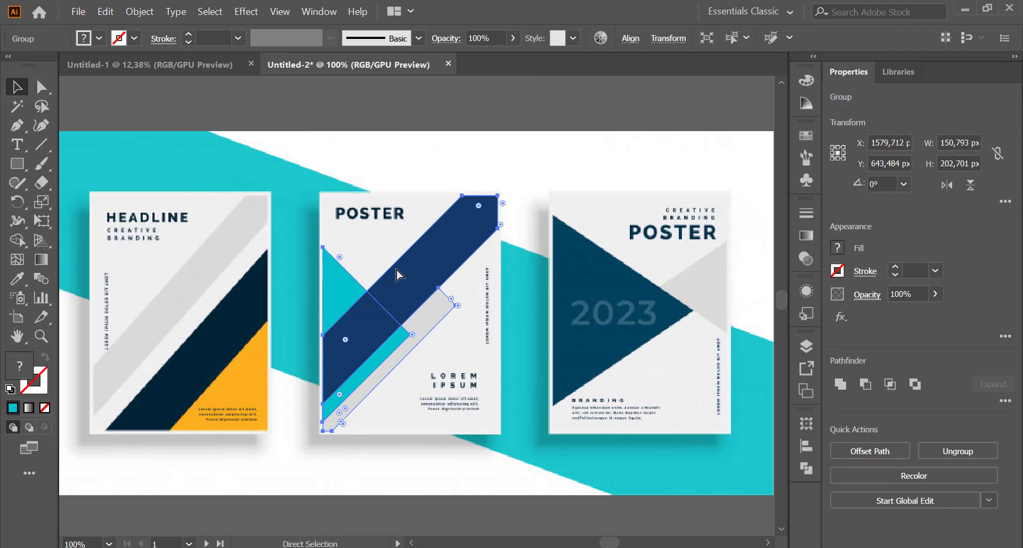
scroll(399, 273, down, 5)
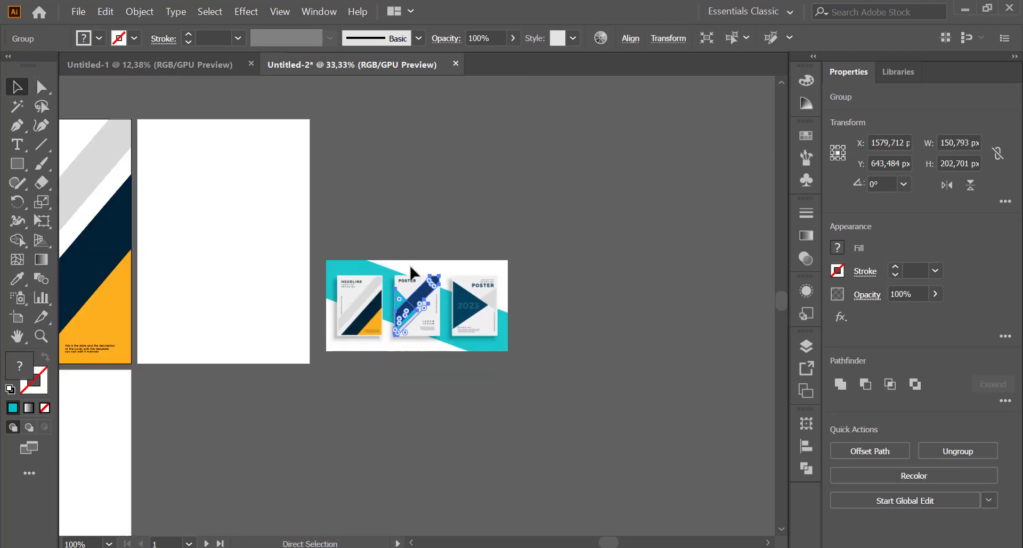
drag(422, 301, 338, 326)
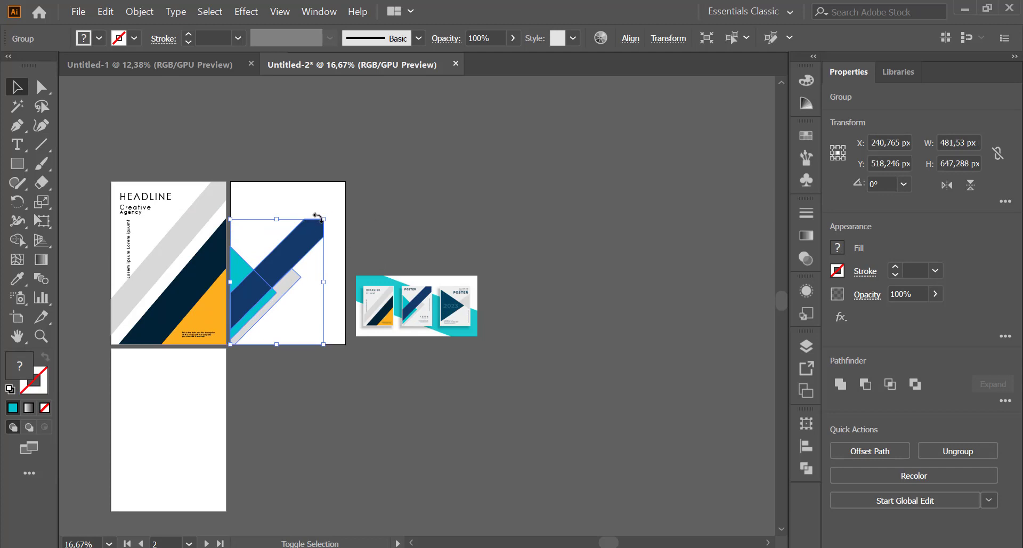
drag(323, 219, 290, 181)
click(320, 140)
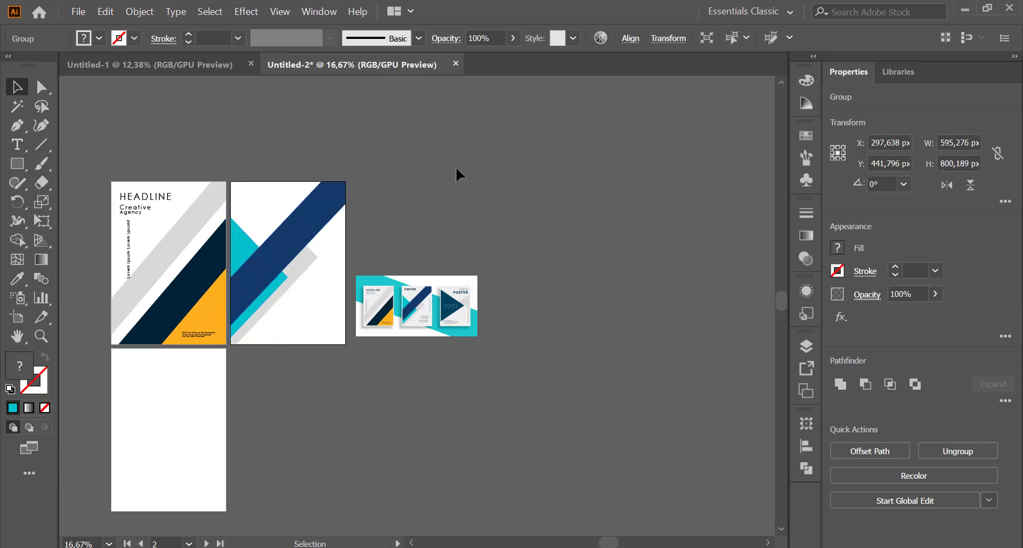
- Try to move the first poster's "HEADLINE" text onto the second artboard, and undo the move
click(134, 202)
key(a)
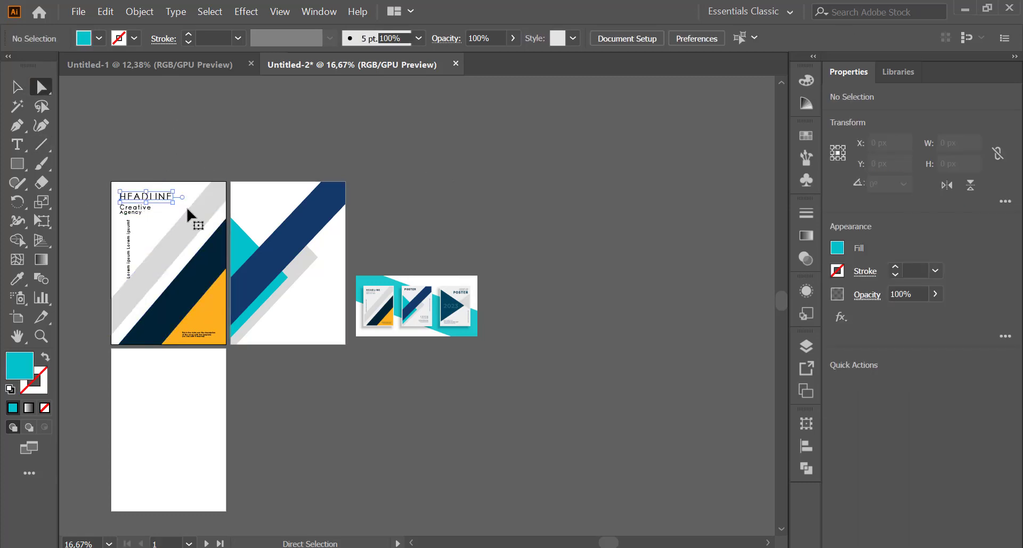
key(v)
drag(164, 201, 283, 203)
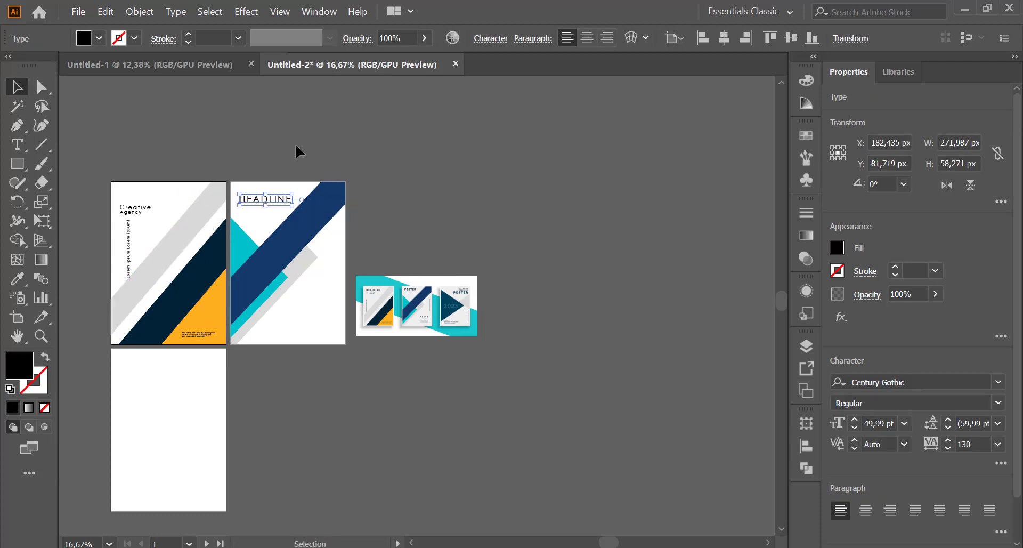
key(ctrl+z)
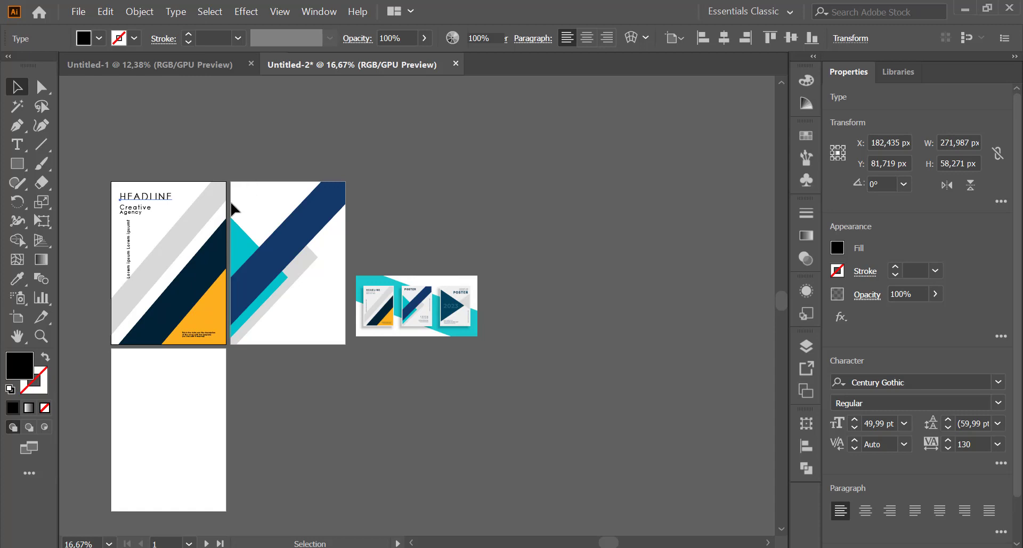
- Paste a copy of the "HEADLINE" text, place it near the second poster's upper-left corner at about X 814 px, Y 82 px, and deselect it
key(ctrl+v)
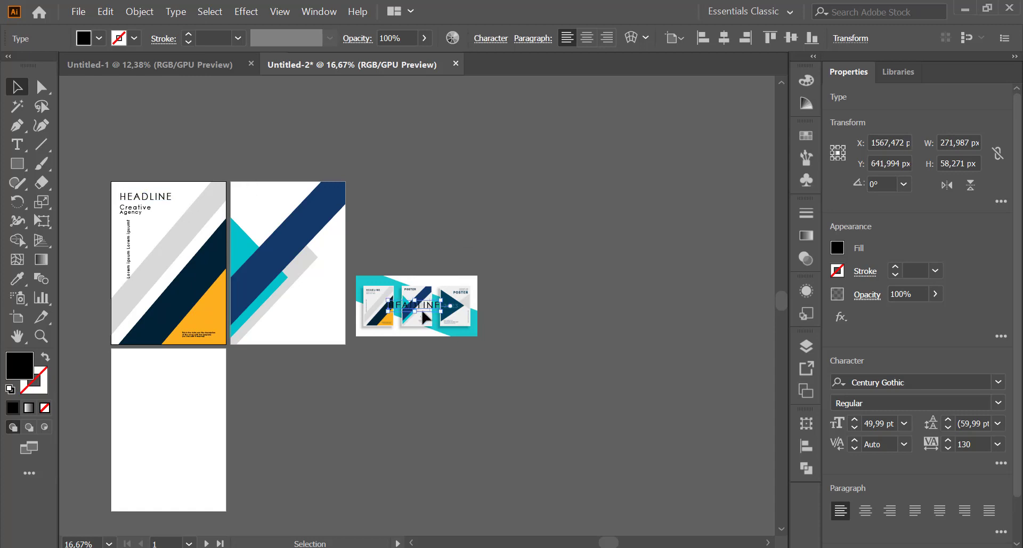
drag(424, 314, 274, 206)
scroll(272, 205, up, 1)
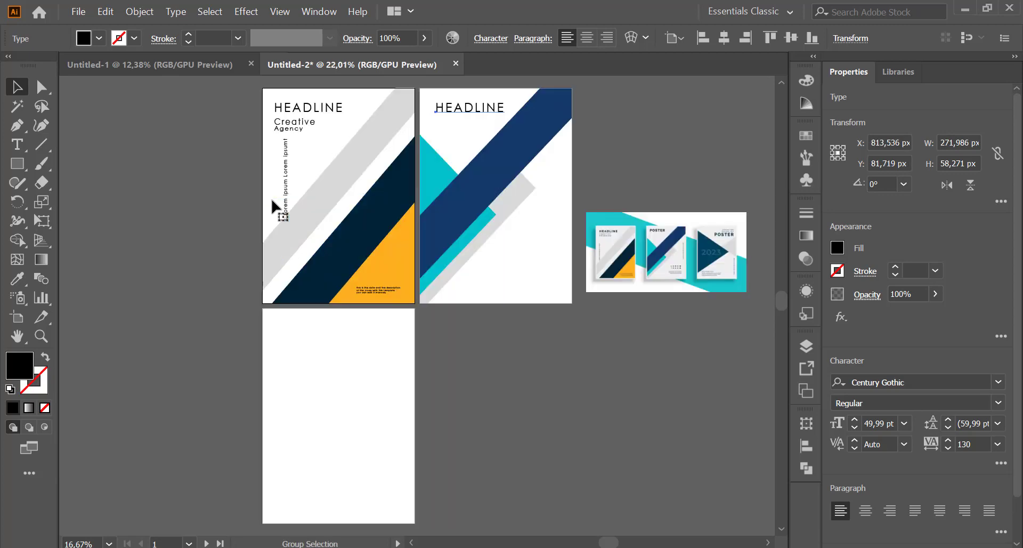
click(696, 115)
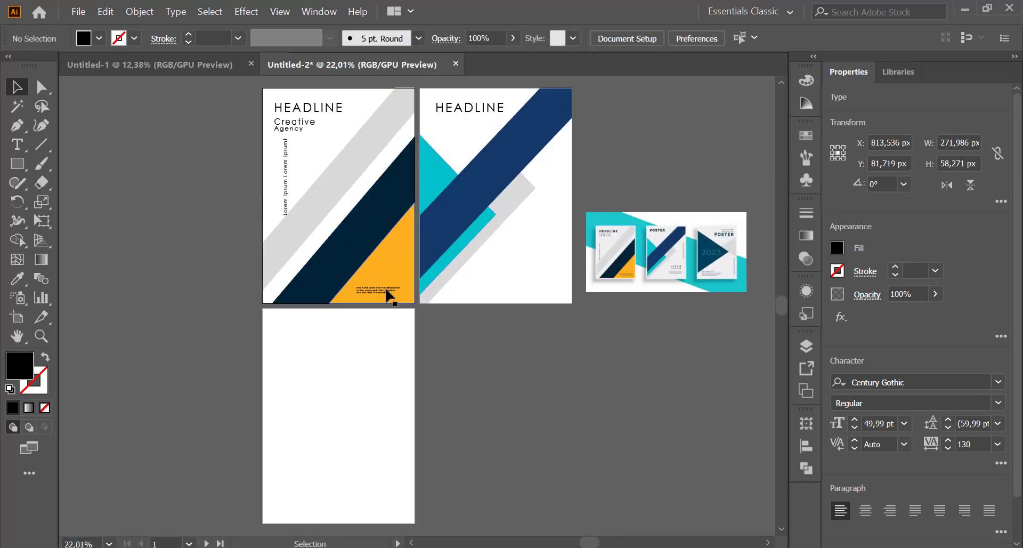
- Copy the first poster's small description text and "Creative Agency" text into the second poster's lower-right area
click(381, 290)
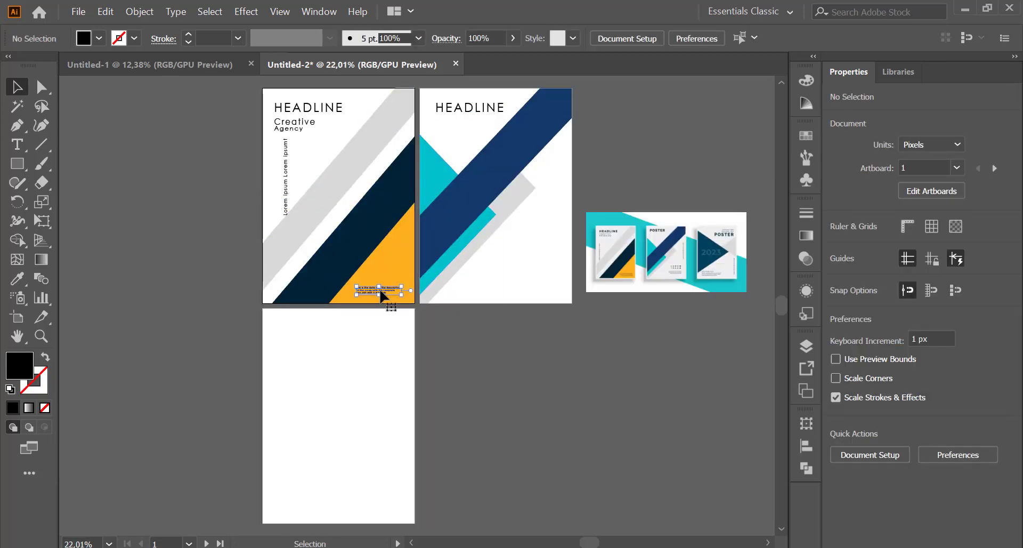
drag(381, 294, 535, 291)
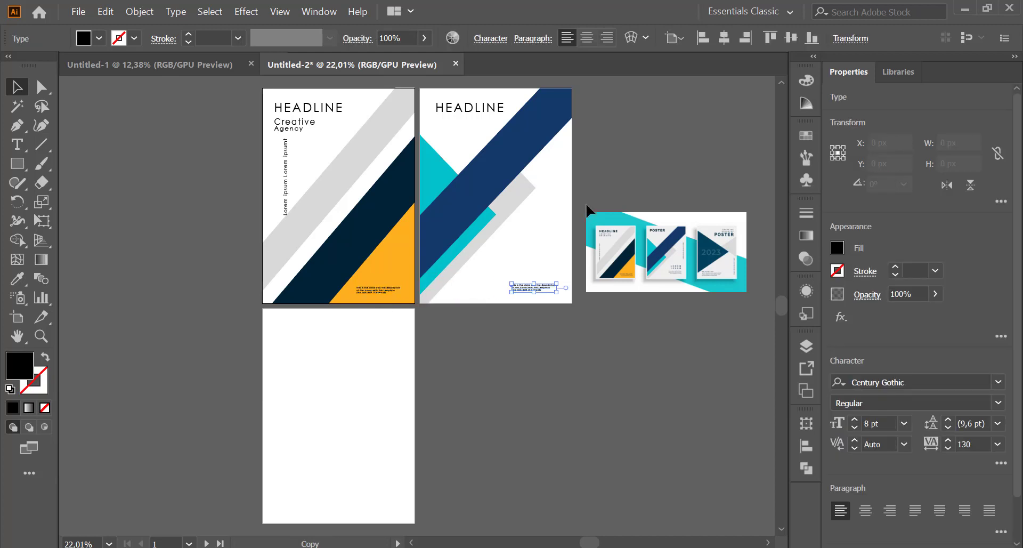
click(298, 125)
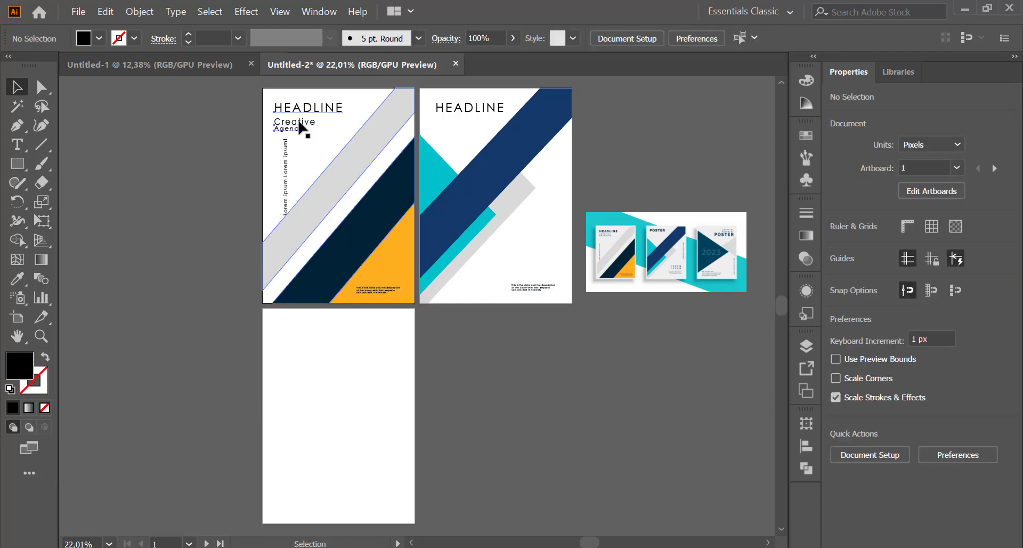
key(a)
click(234, 99)
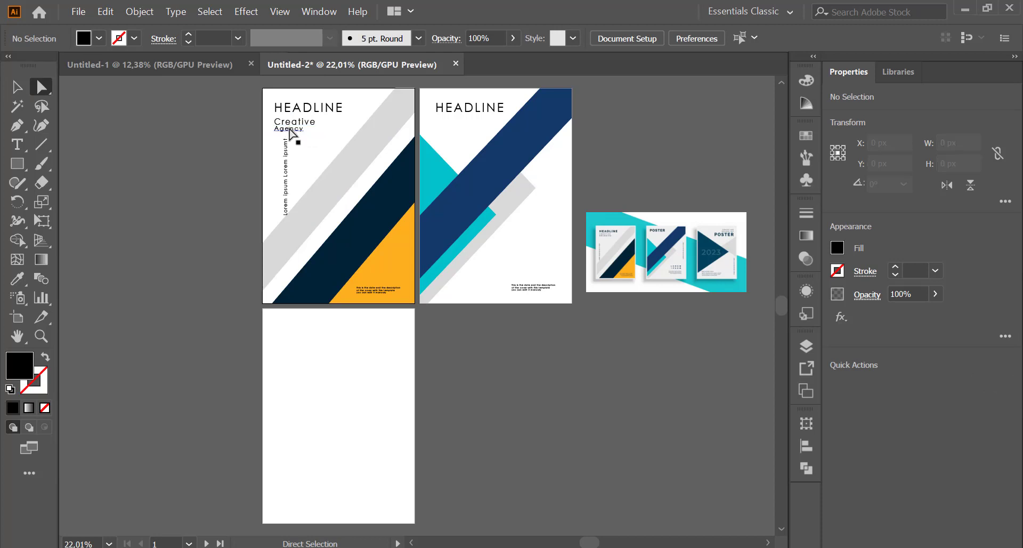
drag(296, 127, 531, 273)
click(617, 185)
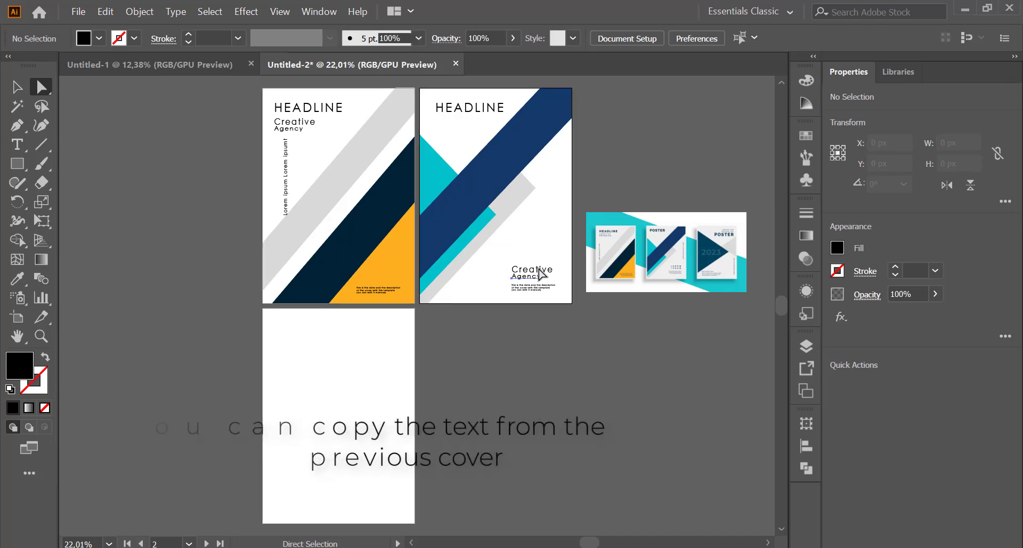
- Right-align the second poster's "Creative Agency" text and move it directly above the description text
click(541, 273)
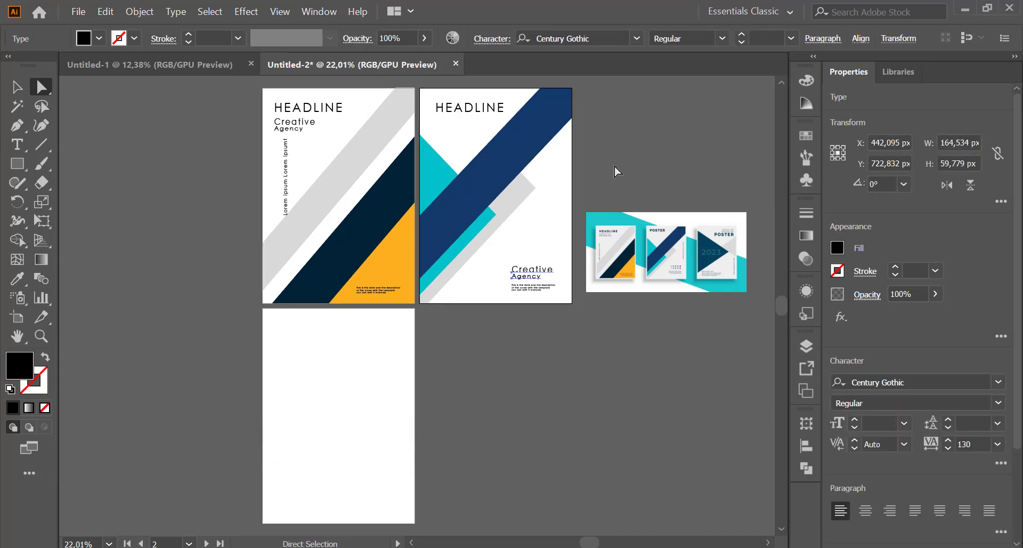
click(890, 510)
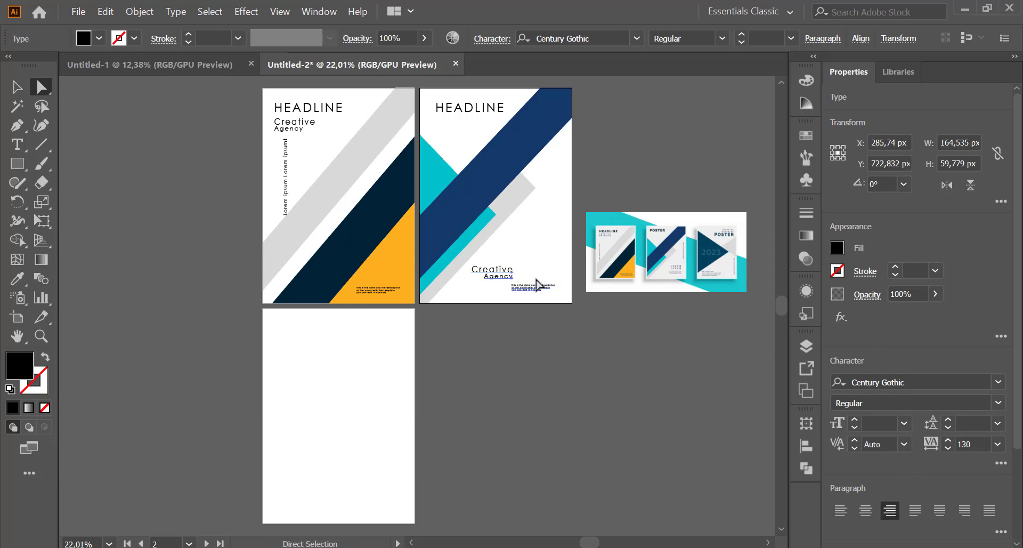
drag(496, 270, 543, 276)
click(655, 143)
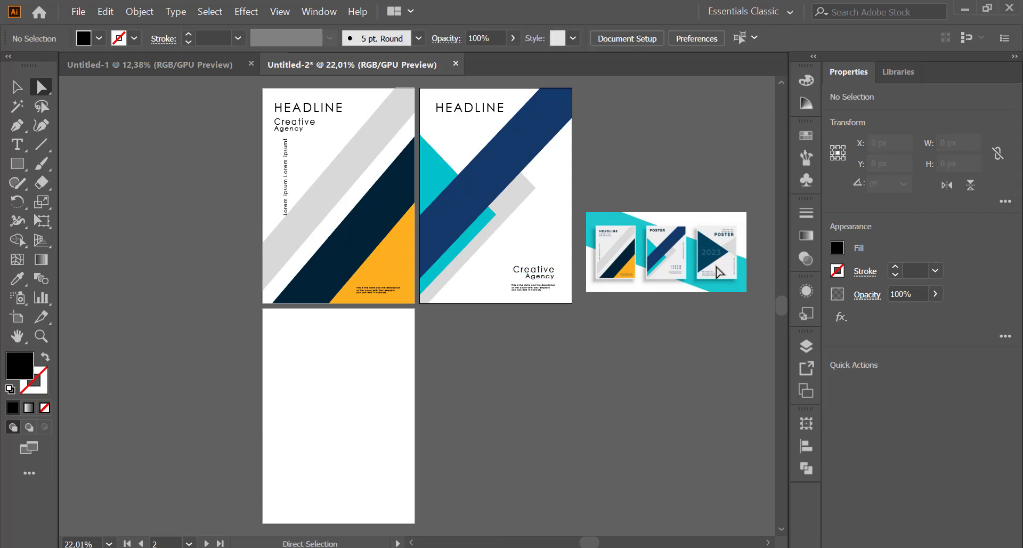
- Trace the large dark blue triangle of the reference image's third poster with the Pen tool and fill it with the sampled blue
scroll(682, 305, down, 1)
scroll(682, 305, up, 2)
scroll(676, 301, right, 3)
key(ctrl+plus)
key(ctrl+plus)
key(ctrl+plus)
key(ctrl+plus)
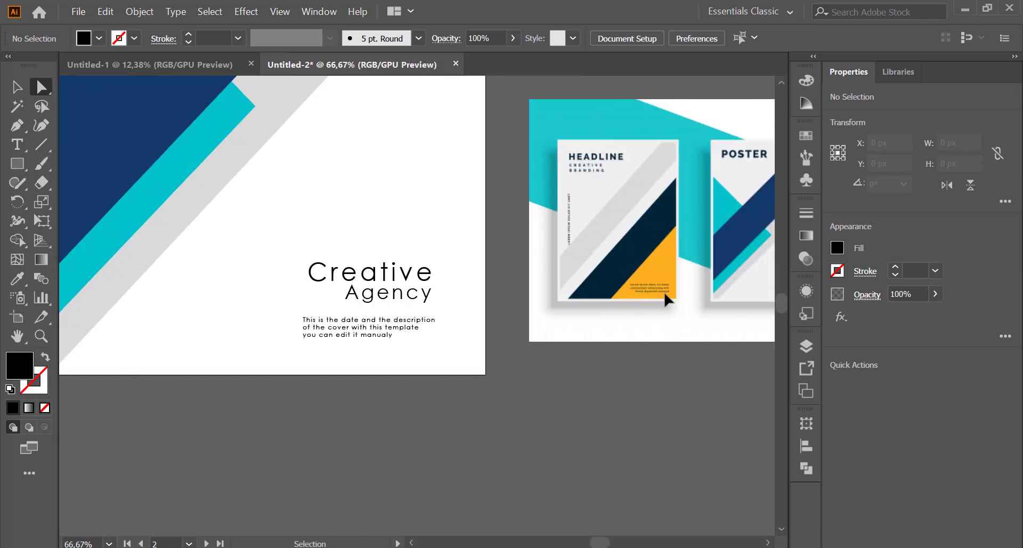
click(11, 135)
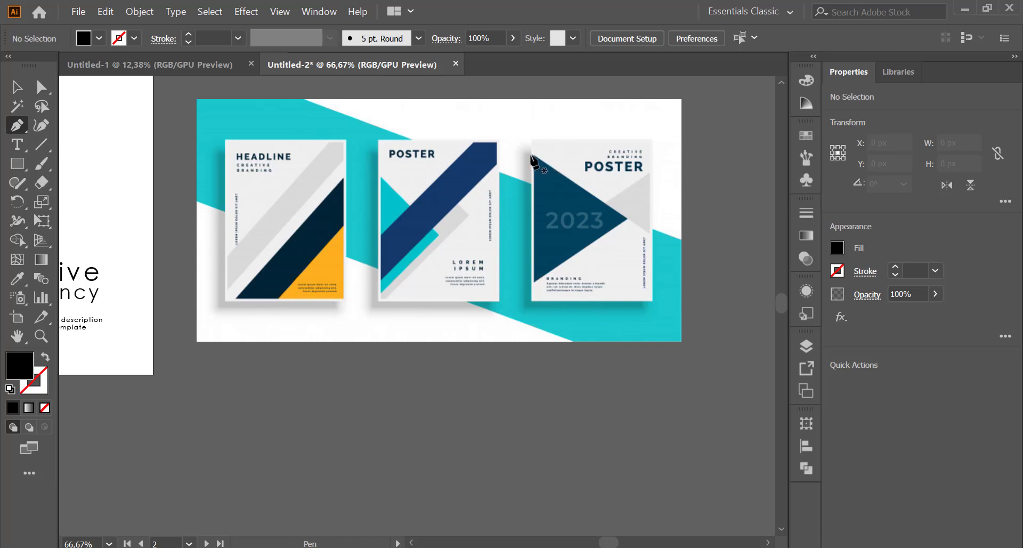
key(ctrl+plus)
key(ctrl+plus)
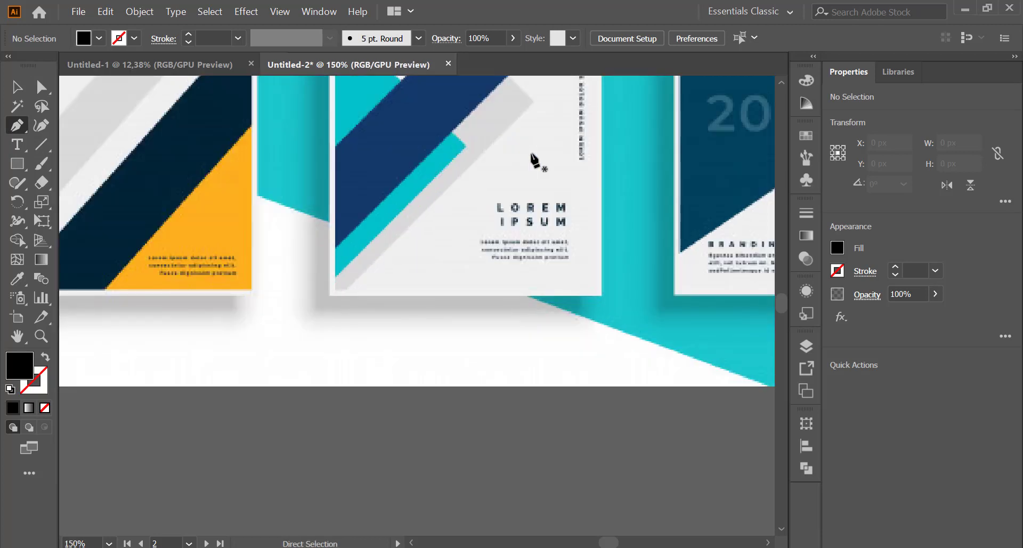
scroll(533, 160, up, 3)
scroll(532, 159, right, 4)
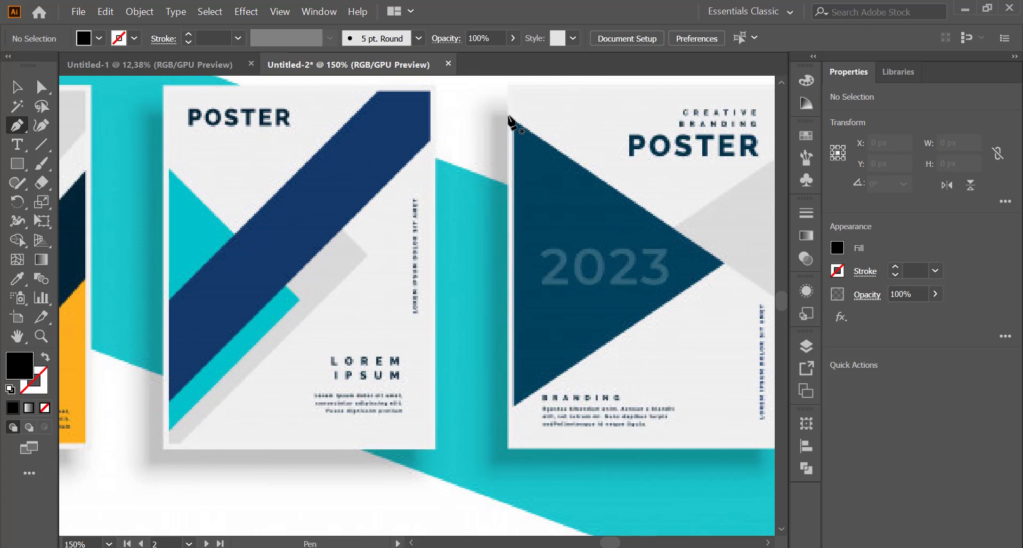
click(507, 116)
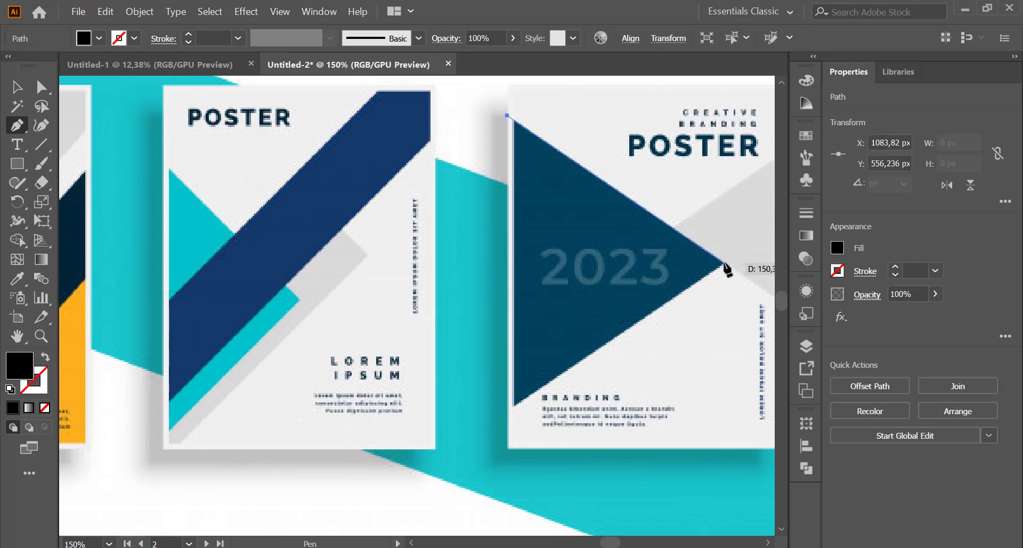
click(724, 262)
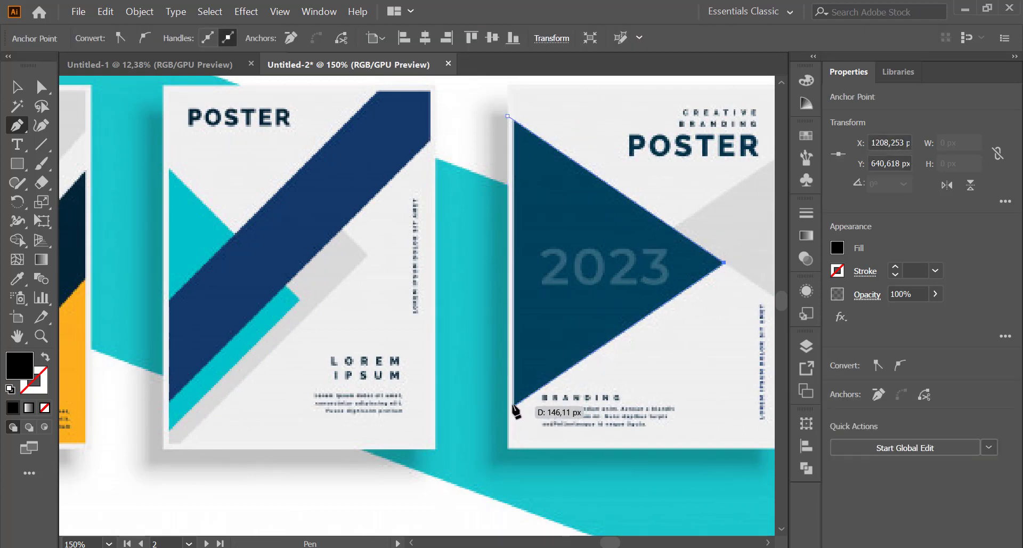
click(507, 407)
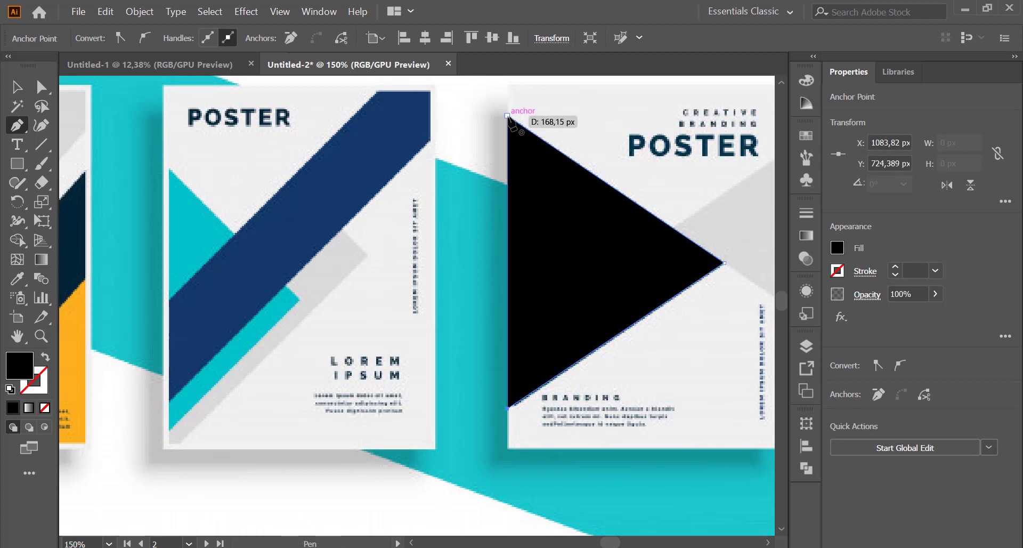
click(507, 116)
key(shift+x)
click(532, 210)
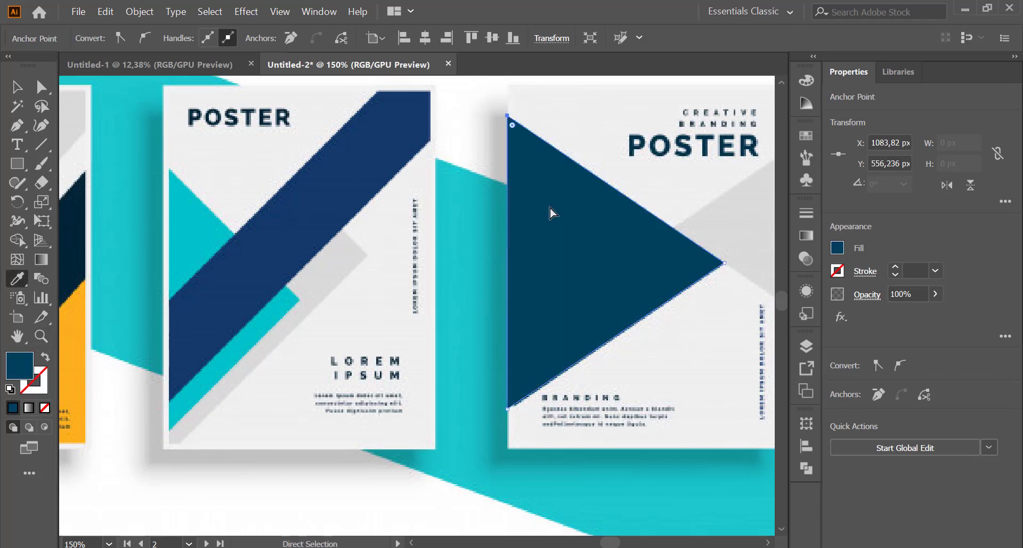
- Trace the light grey triangle of the reference's third poster with the Pen tool, running its edge behind the blue triangle's tip
scroll(550, 212, right, 4)
click(17, 126)
key(ctrl+plus)
key(ctrl+plus)
scroll(474, 221, down, 2)
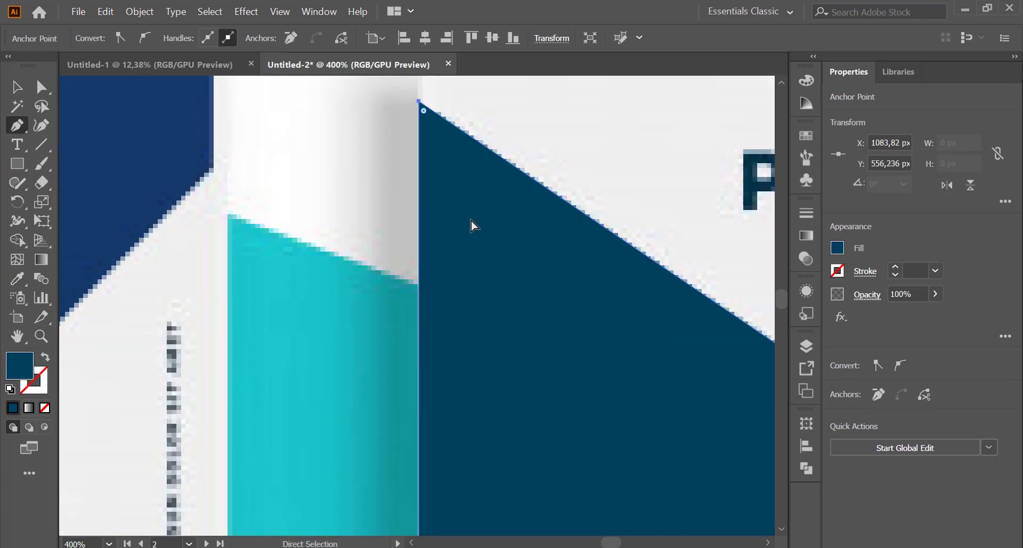
scroll(470, 221, right, 6)
click(545, 214)
click(274, 402)
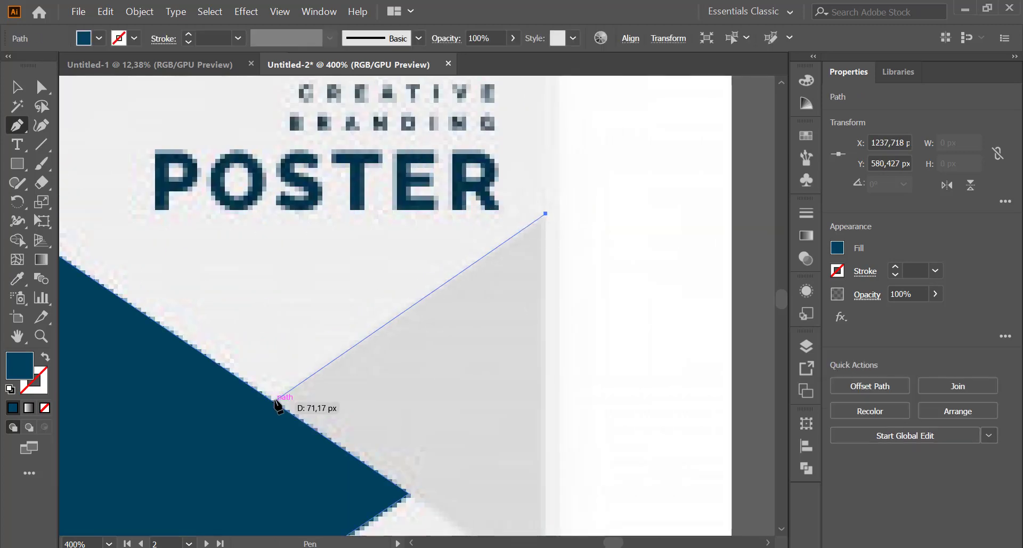
scroll(463, 422, down, 3)
click(545, 458)
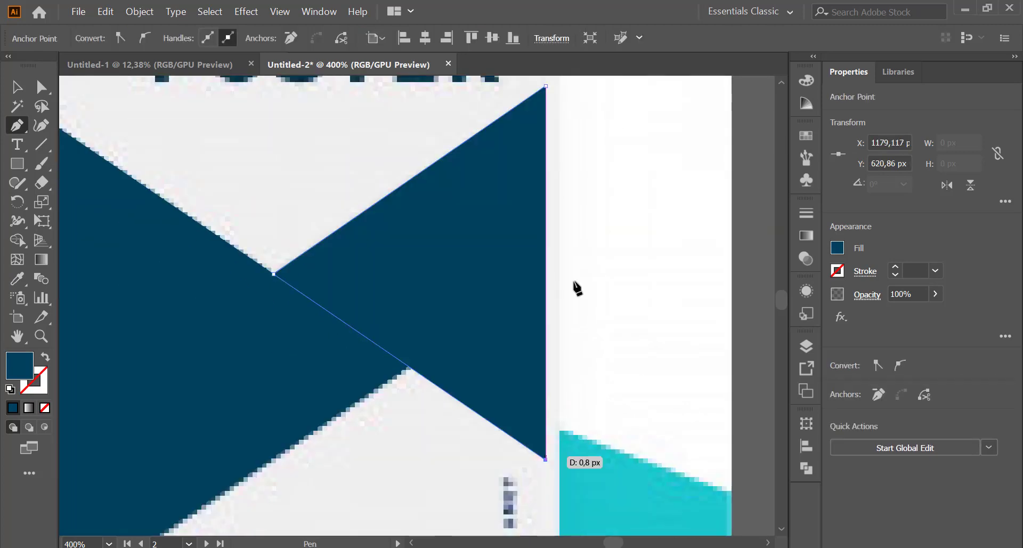
click(546, 86)
- Fill the newly traced smaller triangle with the light grey sampled from the reference image, without a stroke
click(45, 357)
click(28, 283)
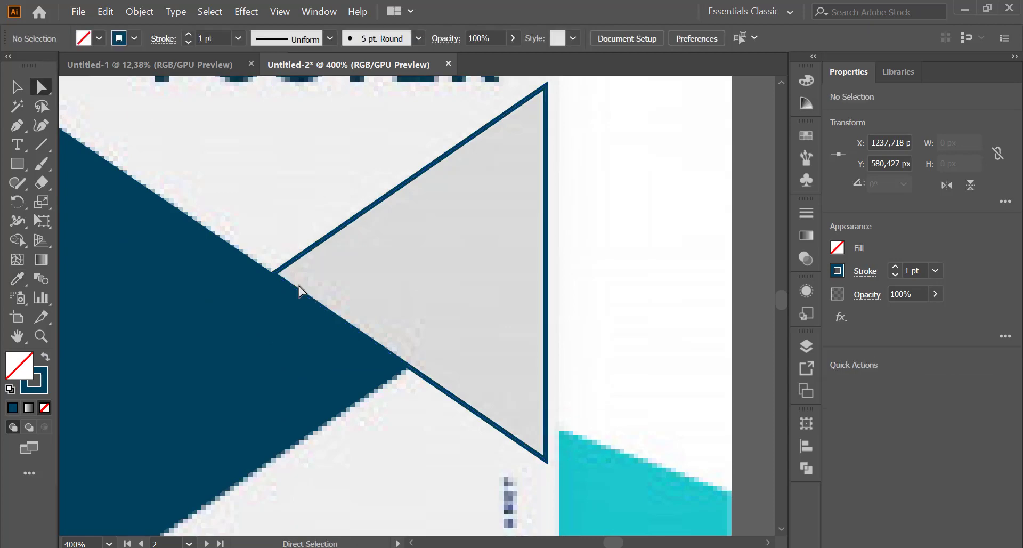
click(441, 240)
- Group the dark blue and light grey triangles traced on the reference's third poster
key(ctrl+minus)
key(ctrl+minus)
key(ctrl+minus)
key(ctrl+minus)
key(ctrl+minus)
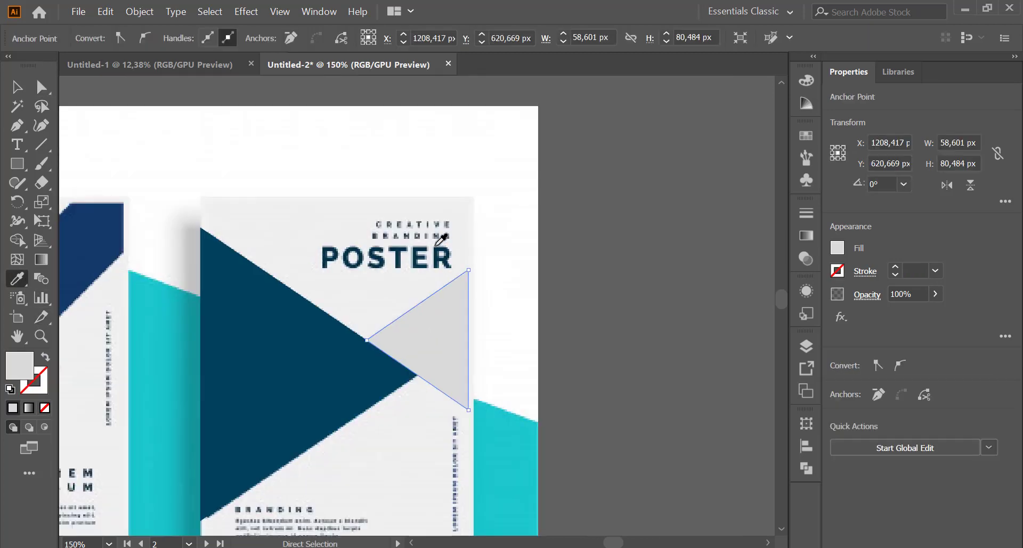
key(a)
shift+click(347, 344)
right_click(348, 344)
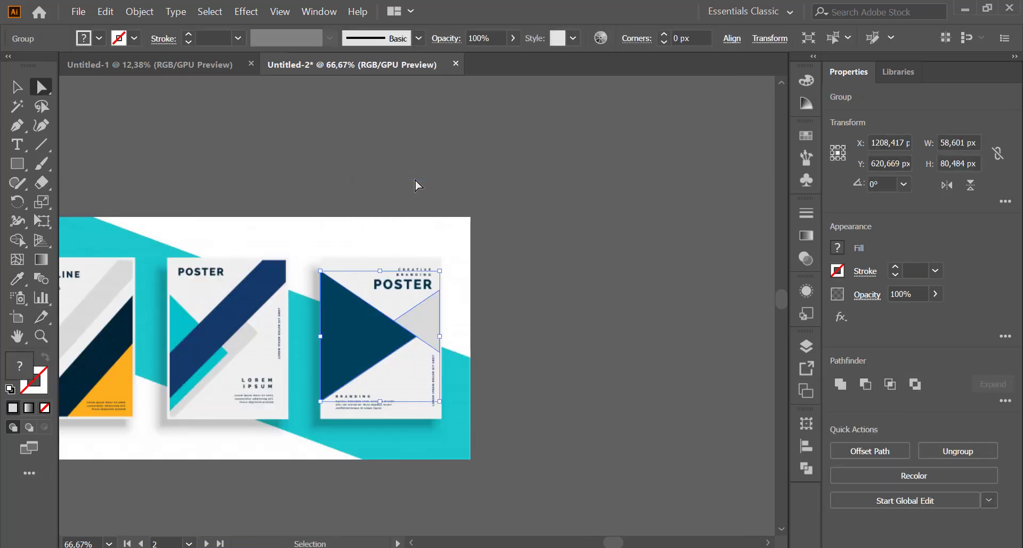
- Move the grouped triangles onto the empty third artboard, scaling them to about 588 × 643 px and vertically centring them roughly
key(ctrl+minus)
key(ctrl+minus)
key(ctrl+minus)
key(ctrl+minus)
drag(410, 250, 236, 446)
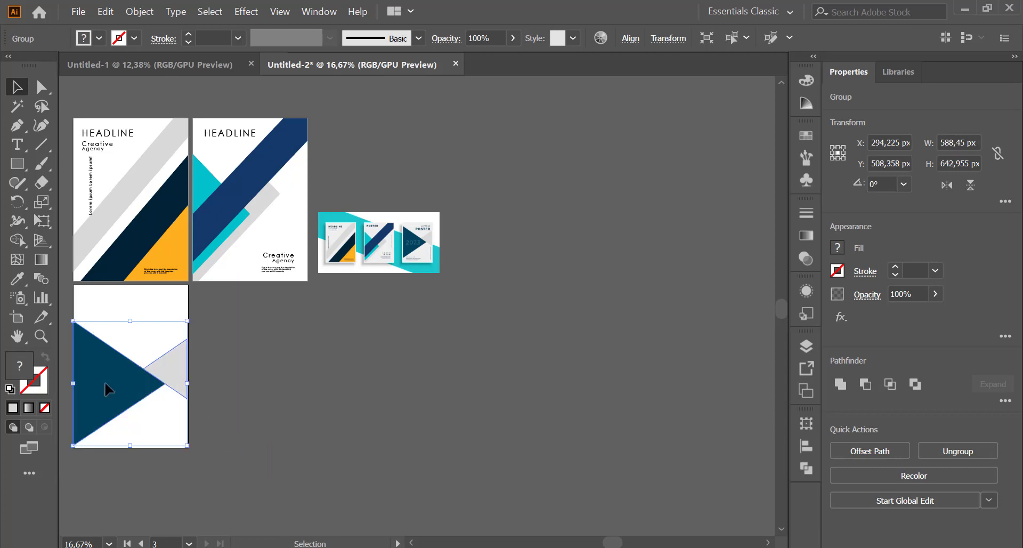
drag(104, 381, 105, 367)
click(248, 356)
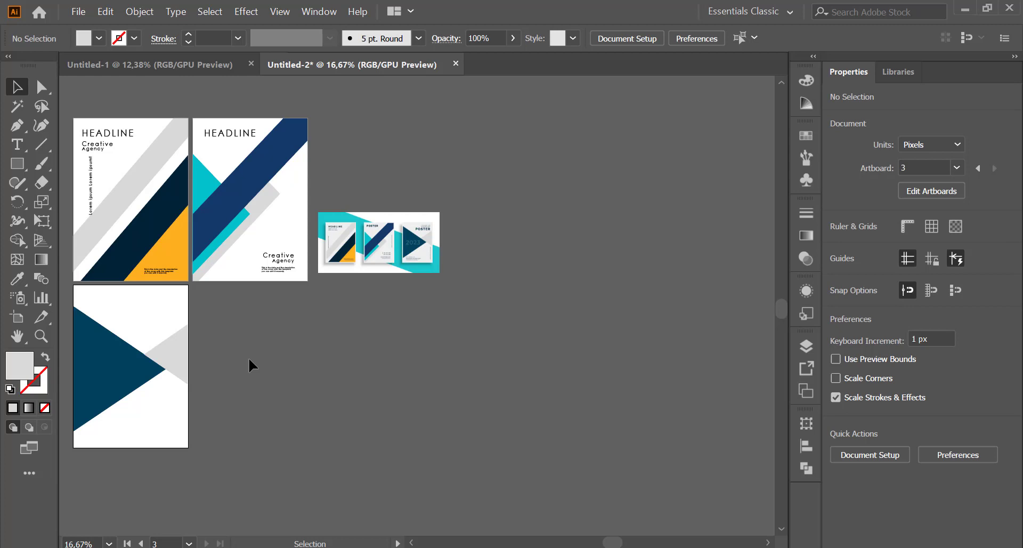
- Paste a copy of the first poster's vertical "Lorem ipsum" text along the second poster's right edge, above "Creative Agency"
key(ctrl+equal)
key(ctrl+equal)
key(ctrl+equal)
scroll(456, 269, up, 5)
scroll(456, 269, left, 10)
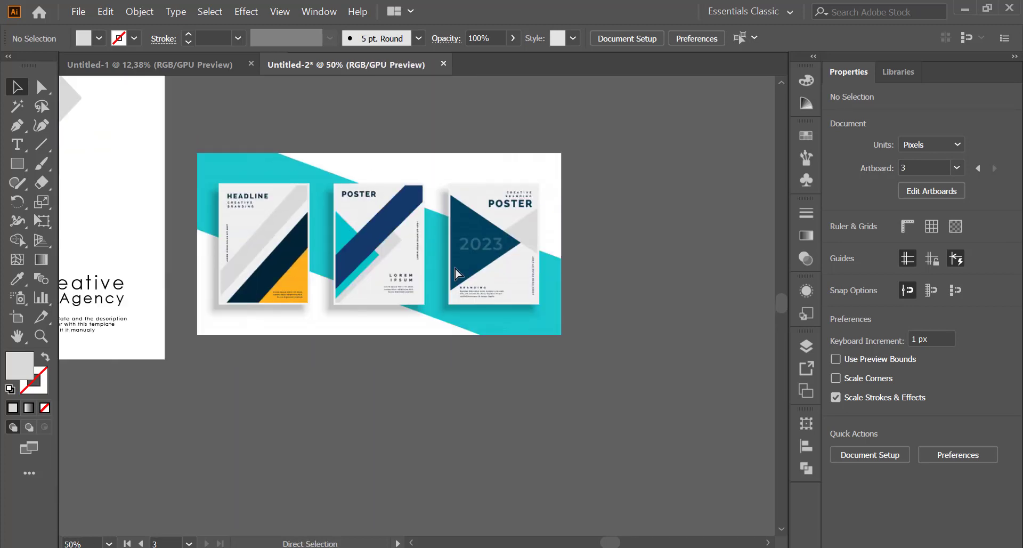
scroll(198, 247, up, 6)
scroll(207, 265, left, 12)
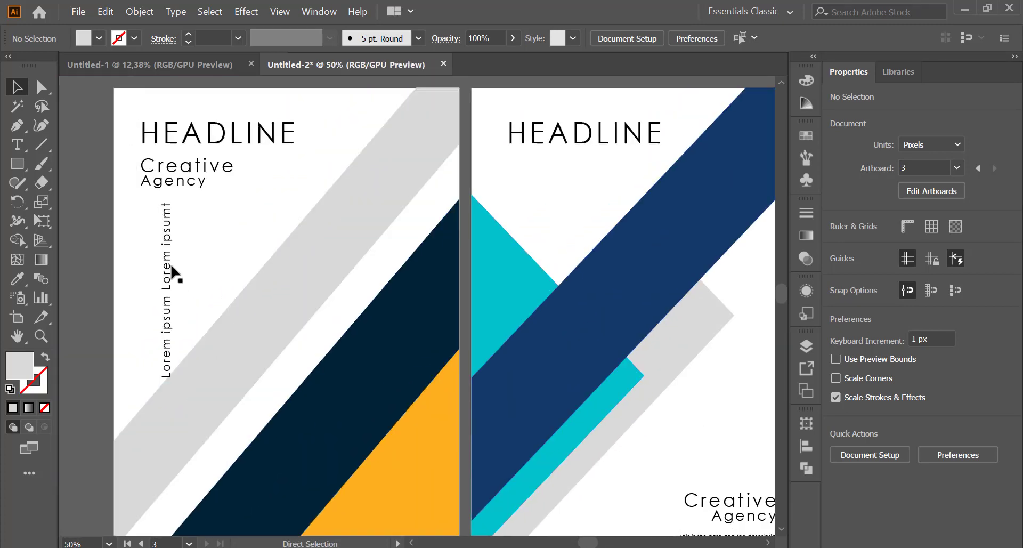
click(171, 274)
key(ctrl+v)
drag(415, 232, 721, 297)
scroll(721, 295, down, 3)
scroll(717, 291, up, 3)
scroll(687, 285, right, 3)
drag(624, 299, 669, 298)
click(691, 274)
scroll(688, 270, down, 3)
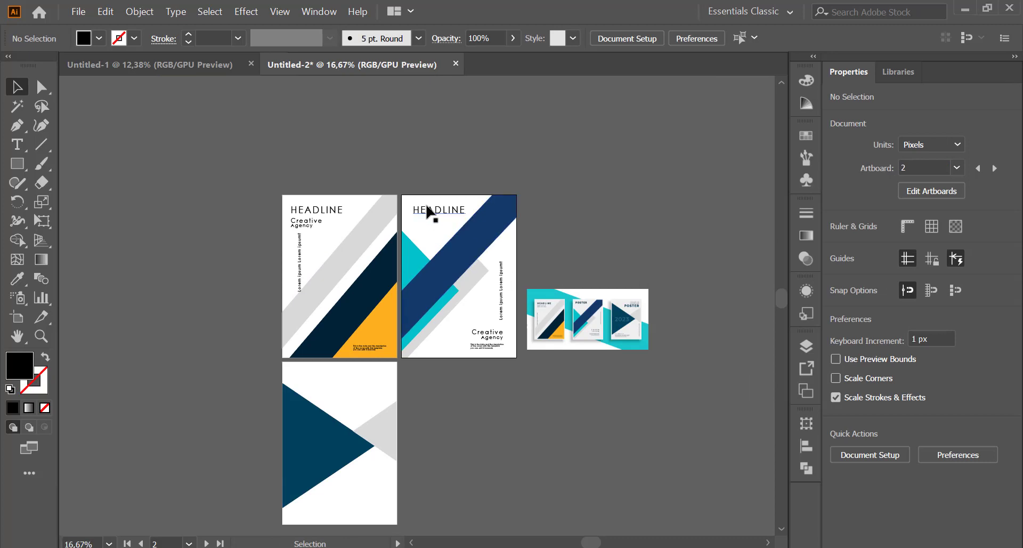
- Copy the second poster's "HEADLINE" text to the third poster's upper-right corner and deselect it
click(430, 209)
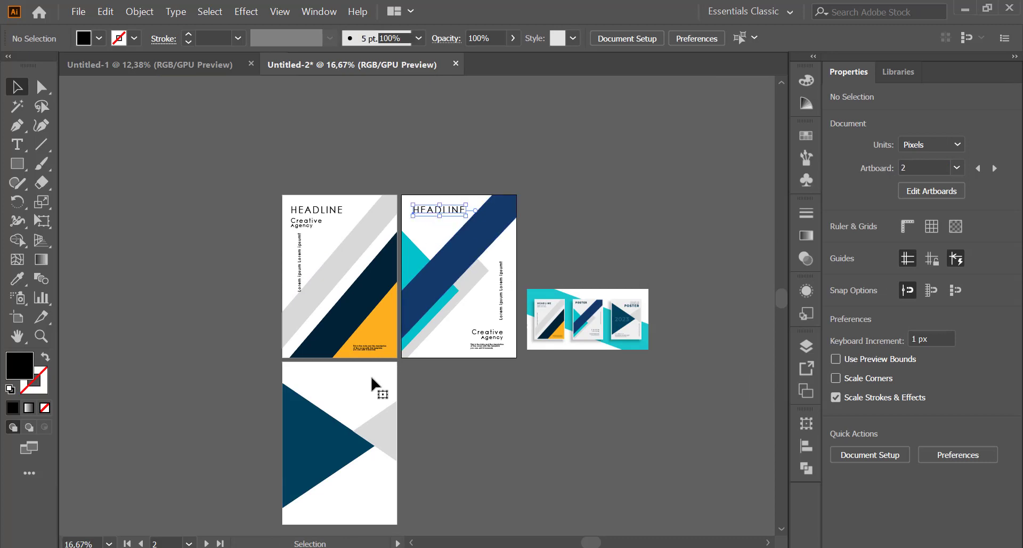
drag(370, 377, 357, 380)
click(594, 205)
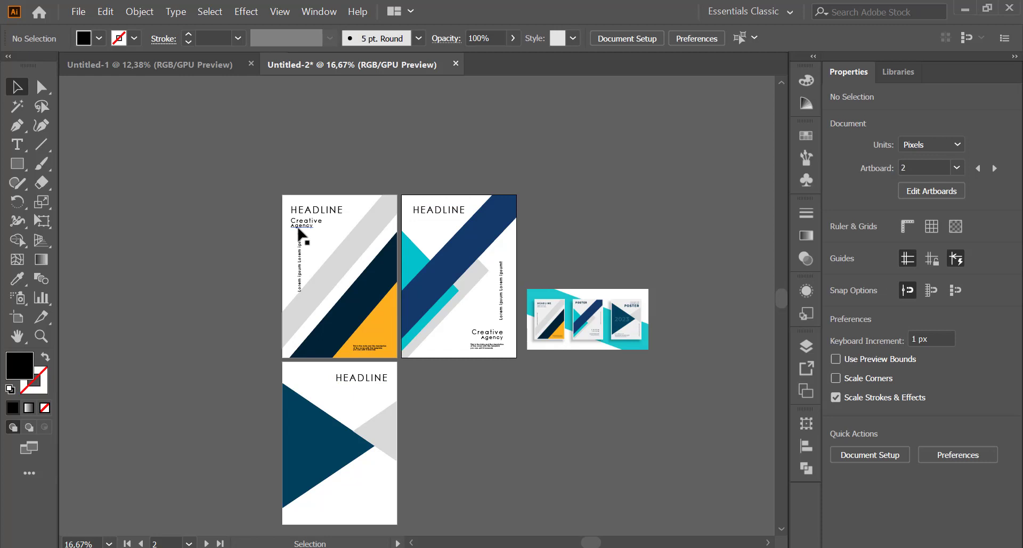
- Copy the small description text to the third poster's lower-left area and place a copy of the "Creative Agency" text above it
drag(470, 360, 314, 514)
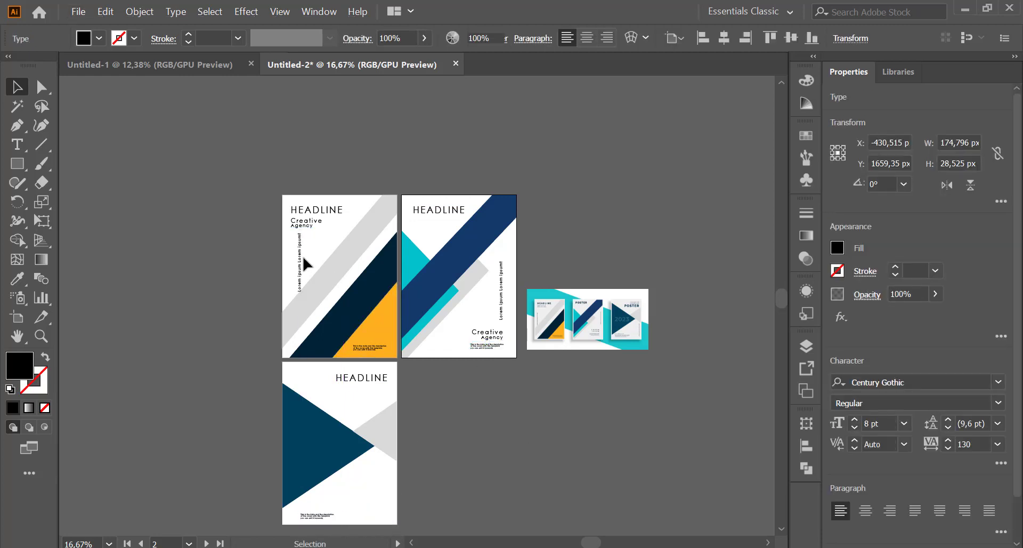
click(312, 225)
key(ctrl+shift+a)
key(a)
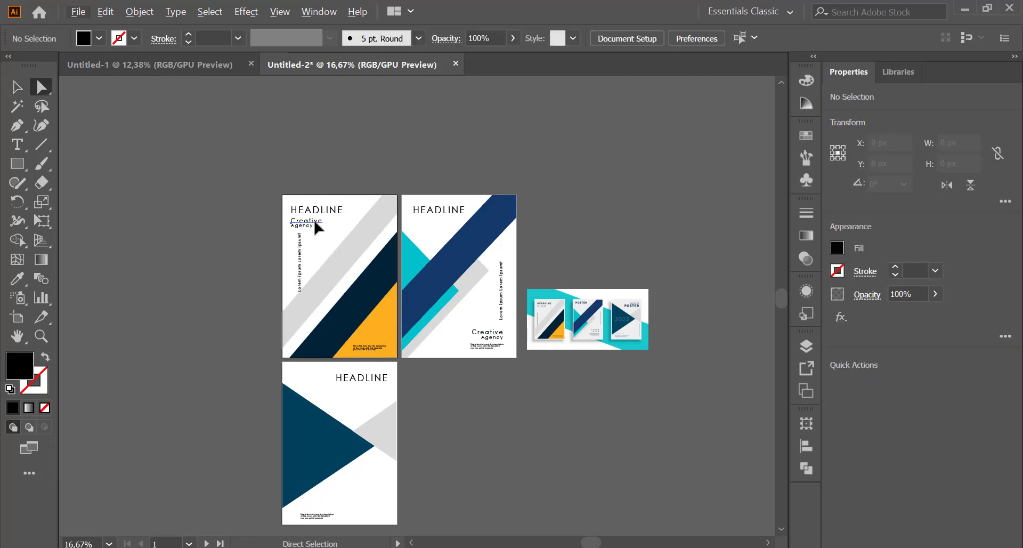
click(307, 225)
drag(317, 234, 327, 517)
click(481, 463)
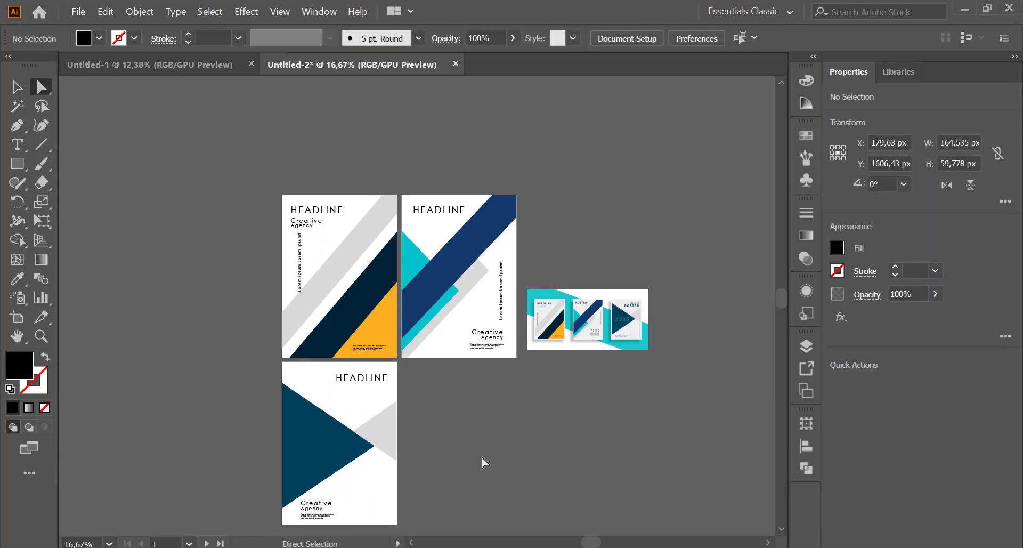
- Add the text "2023" on the third poster's dark blue triangle and set its font size to 90 pt
click(17, 144)
click(306, 438)
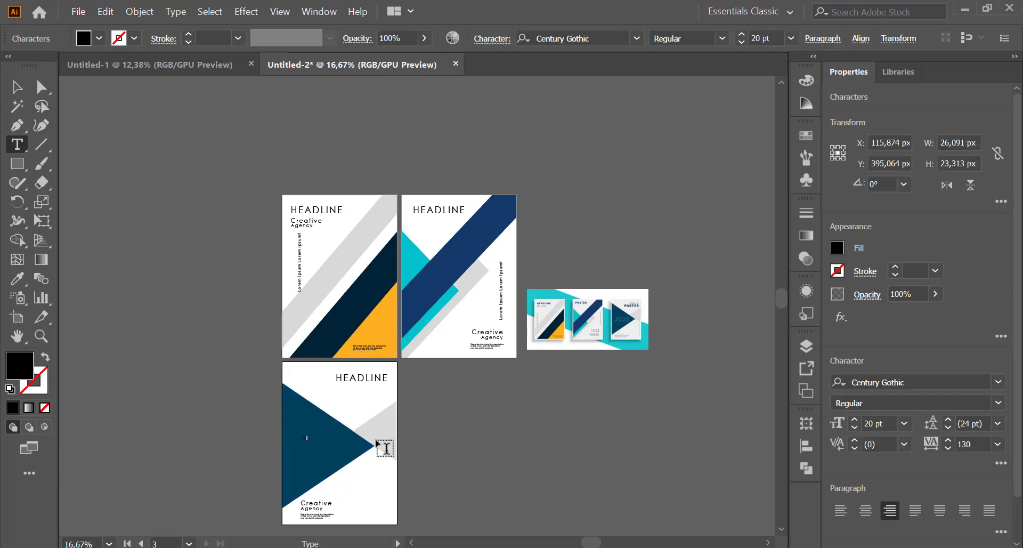
text(2023)
key(ctrl+a)
click(872, 423)
text(90)
key(Return)
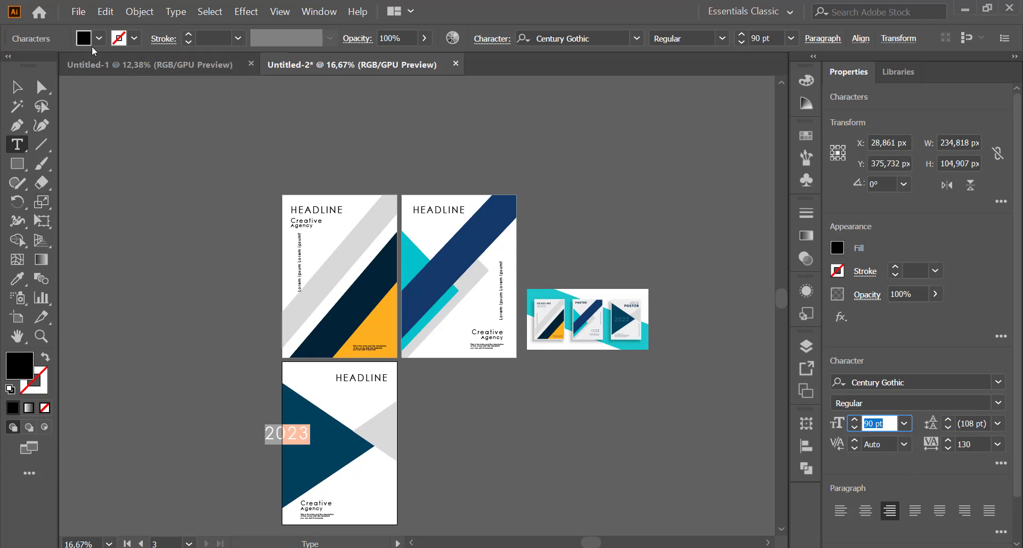
- Fill the third poster's "2023" text with grey and move it fully onto the dark blue triangle
click(90, 42)
click(68, 112)
text(a)
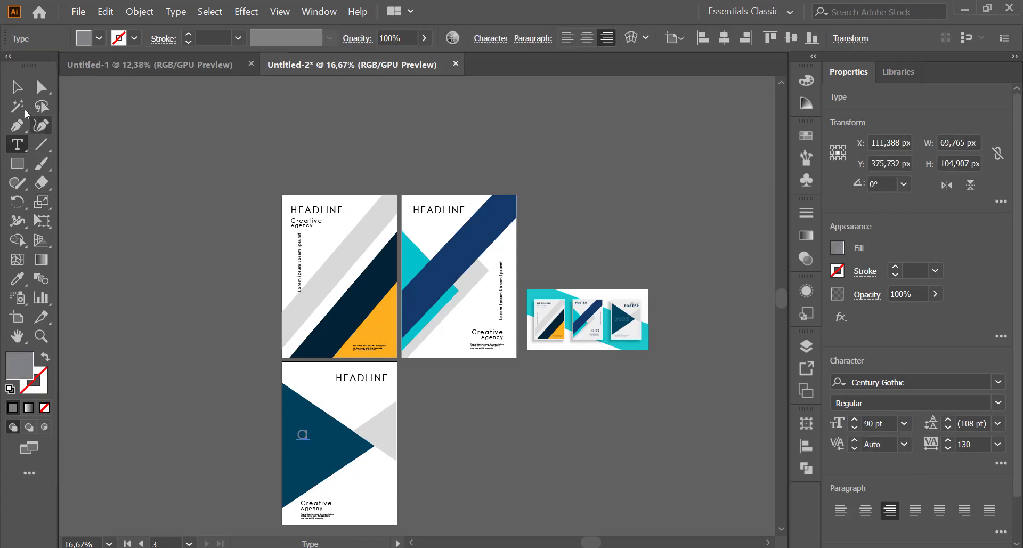
key(ctrl+z)
click(41, 86)
drag(299, 435, 325, 440)
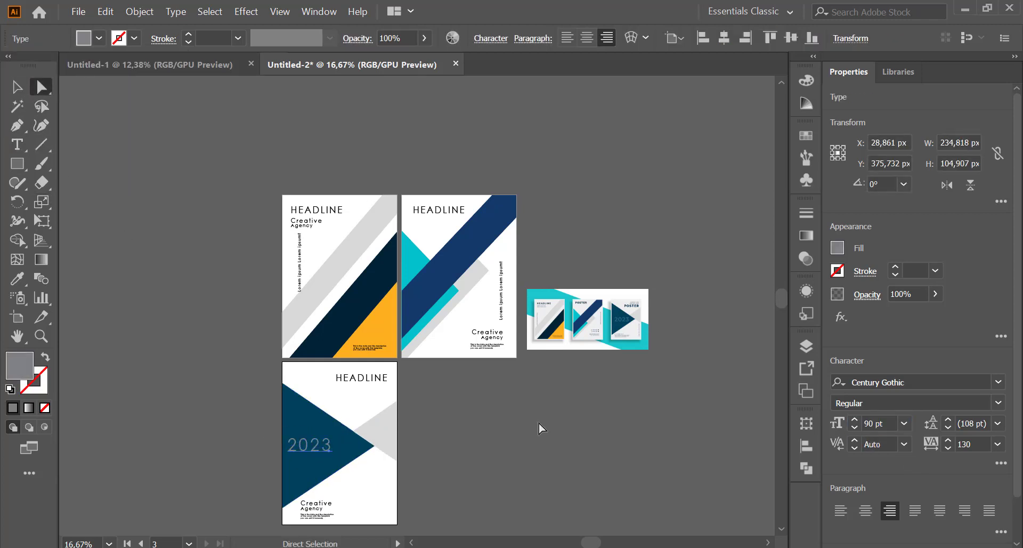
click(534, 427)
- Move the third poster's "Creative Agency" text directly above its "HEADLINE" text, aligned with the headline's left edge
key(ctrl+plus)
scroll(527, 407, down, 3)
scroll(526, 407, right, 10)
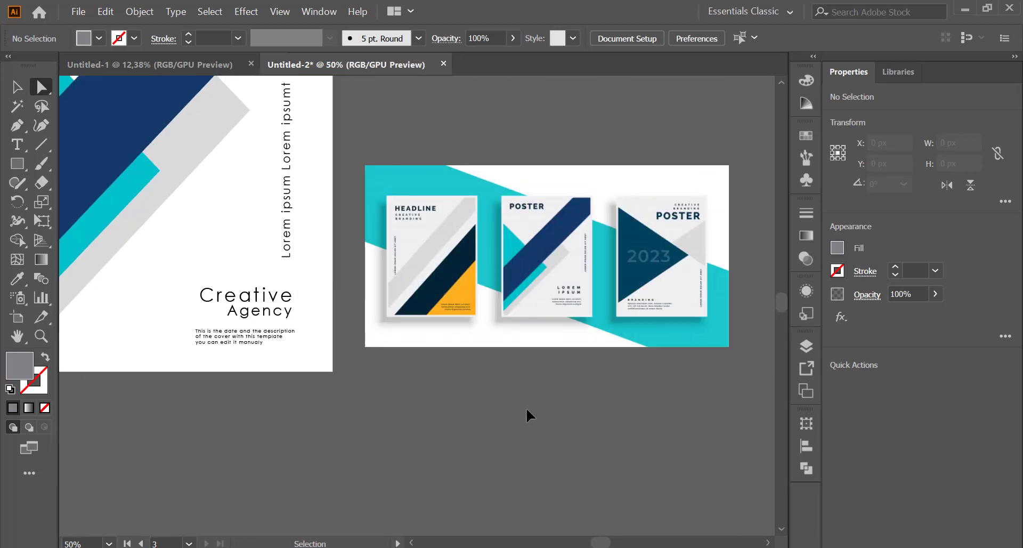
scroll(522, 407, left, 10)
scroll(509, 407, down, 3)
scroll(527, 380, left, 3)
scroll(527, 379, down, 5)
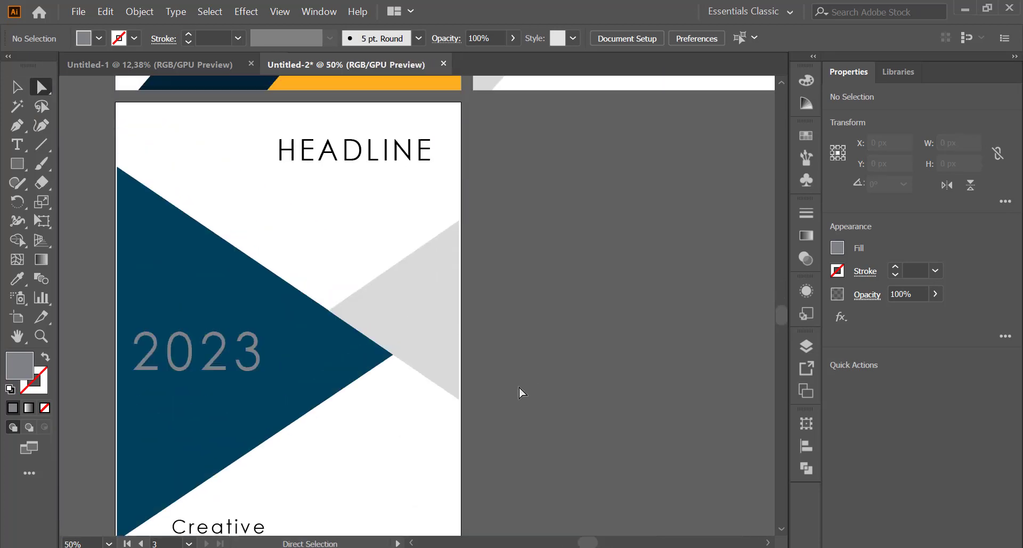
click(223, 499)
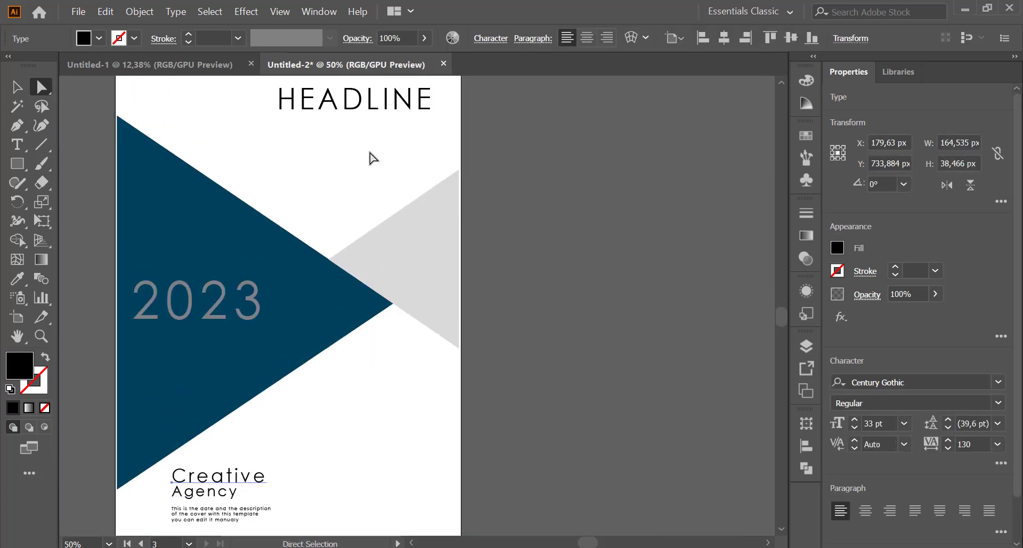
drag(220, 499, 330, 158)
scroll(360, 175, up, 2)
click(365, 236)
drag(347, 241, 314, 183)
click(468, 210)
key(ctrl+alt+0)
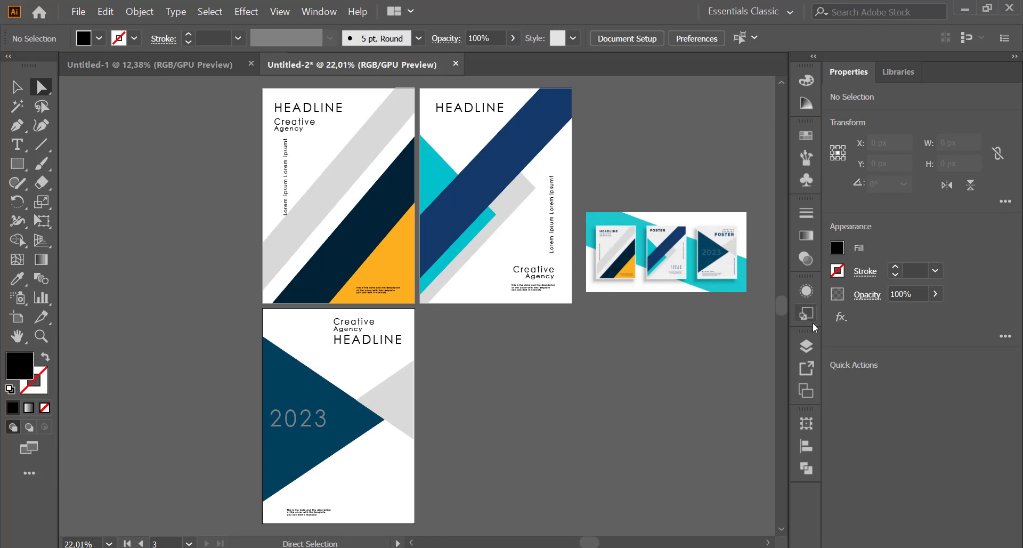
- Show the layer list and try to group the first poster's shapes and texts
click(802, 353)
scroll(692, 427, down, 1)
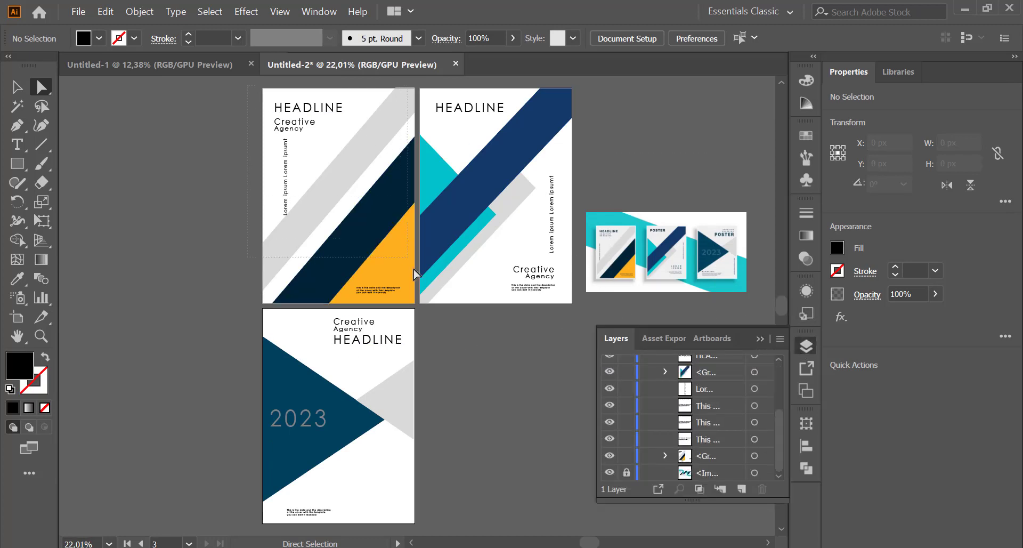
drag(414, 305, 414, 305)
right_click(385, 255)
click(442, 334)
click(616, 299)
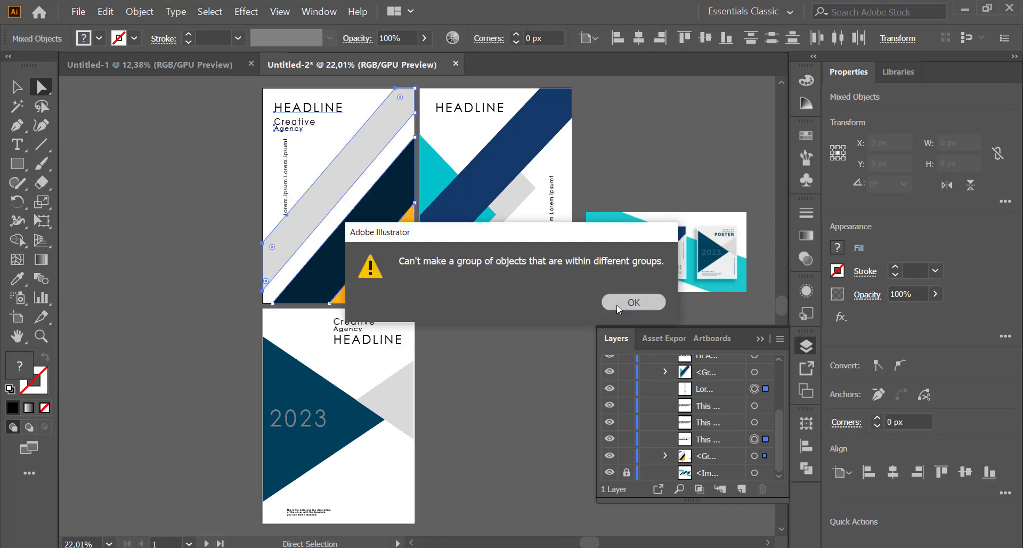
click(269, 90)
drag(414, 301, 414, 301)
right_click(406, 291)
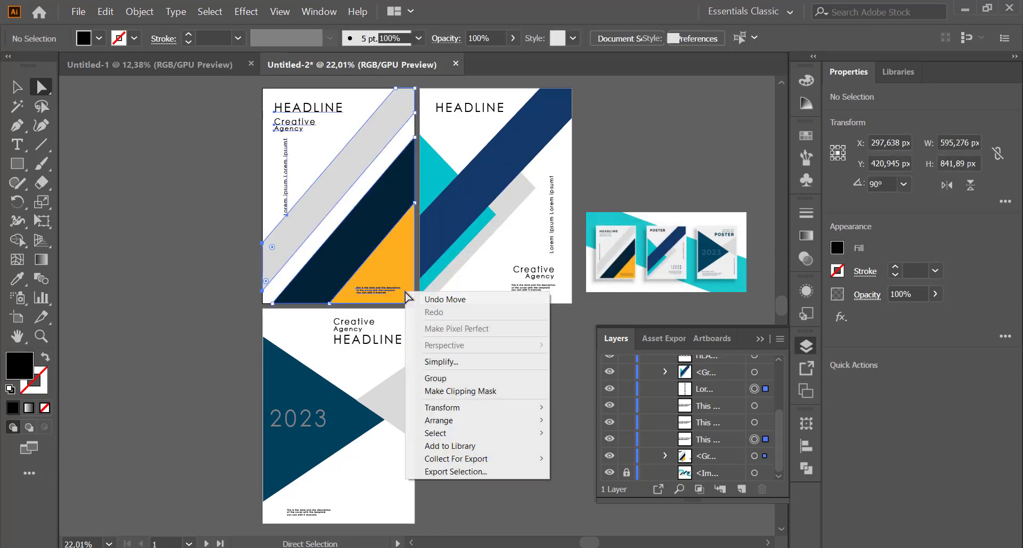
click(448, 377)
click(646, 299)
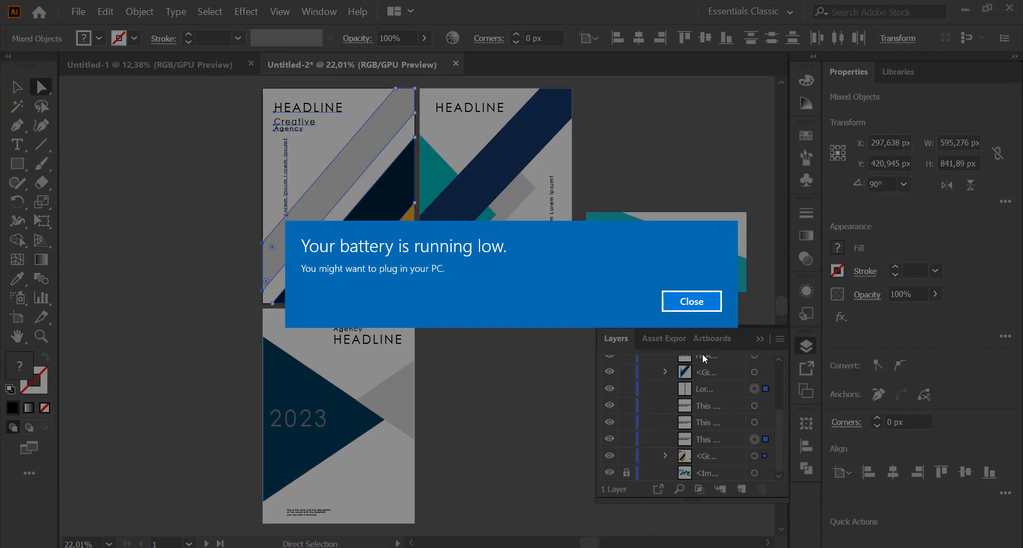
click(692, 301)
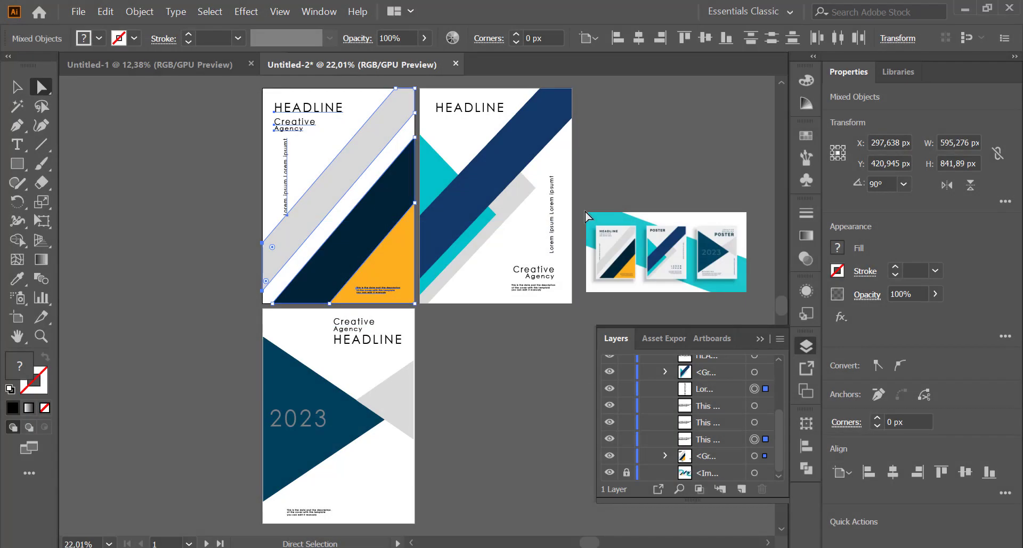
click(546, 150)
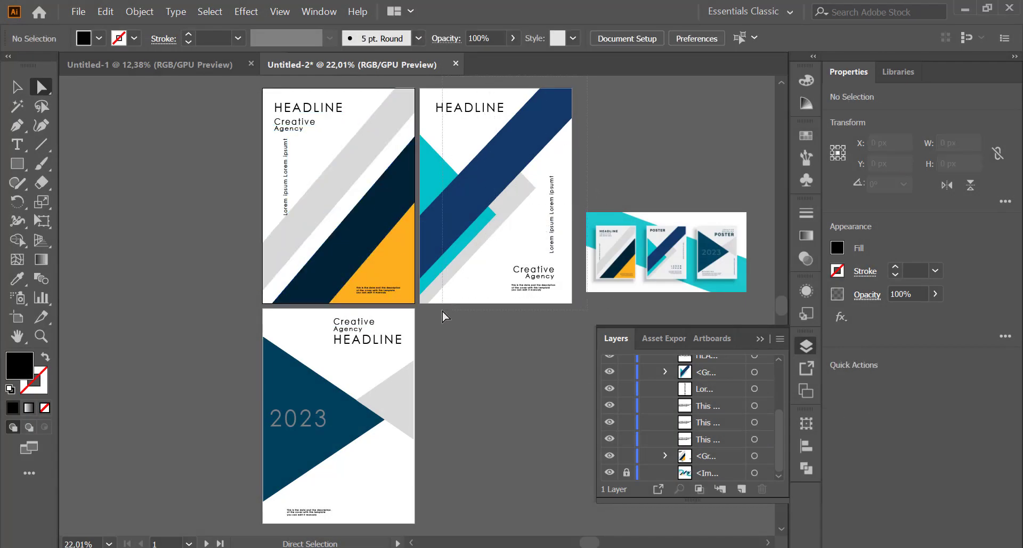
- Try to group the second poster's objects, and try the first poster's objects again
drag(442, 311, 488, 181)
right_click(489, 182)
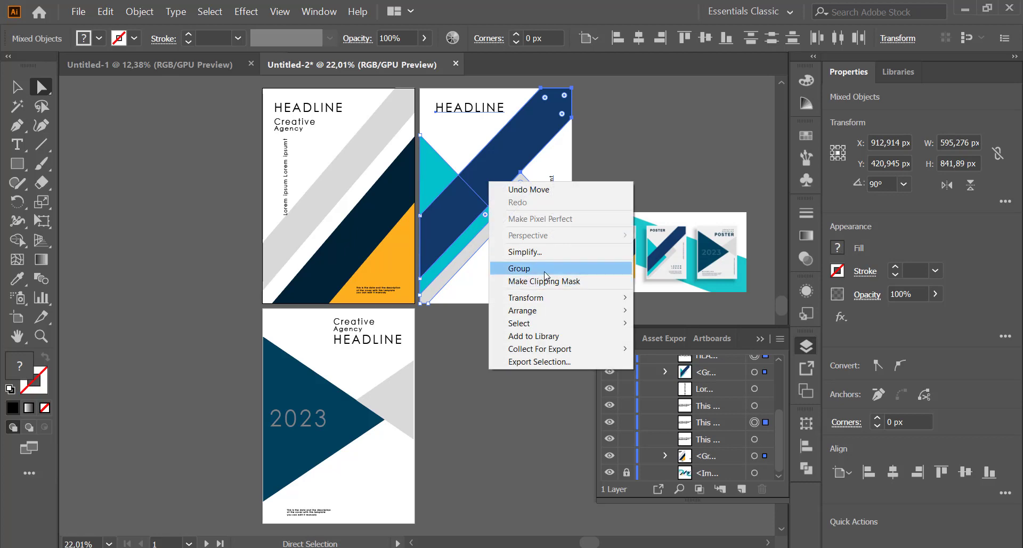
click(219, 95)
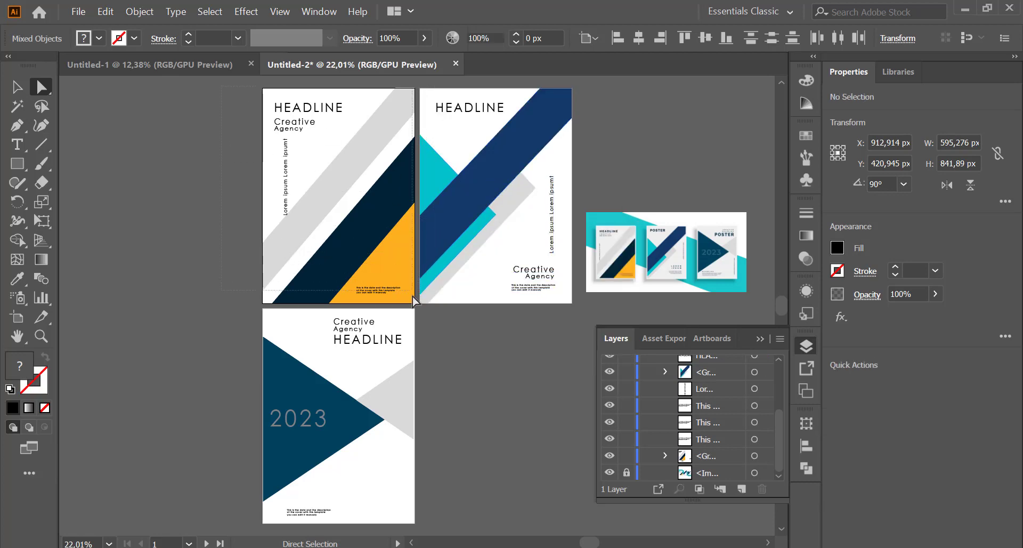
drag(414, 300, 413, 300)
right_click(393, 268)
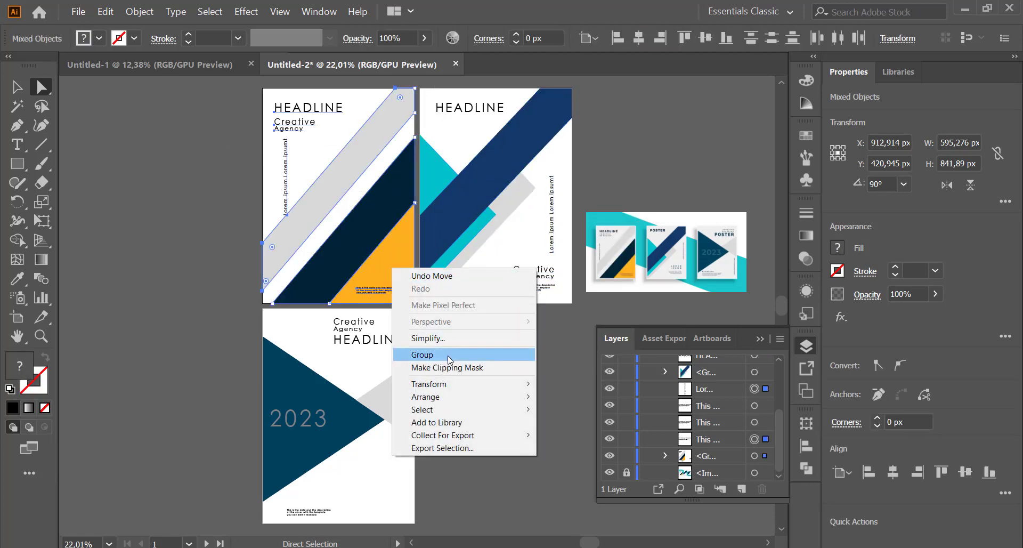
click(453, 354)
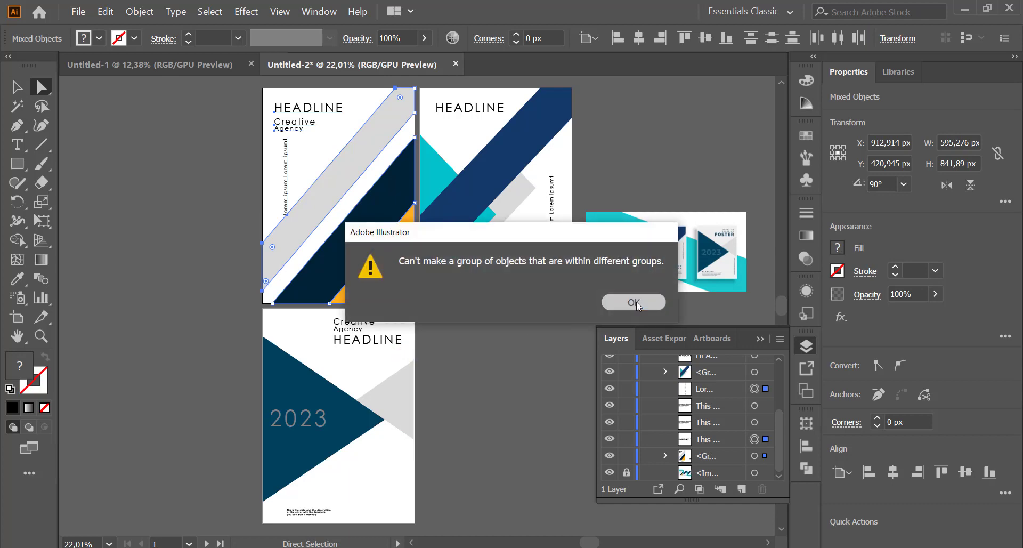
click(634, 302)
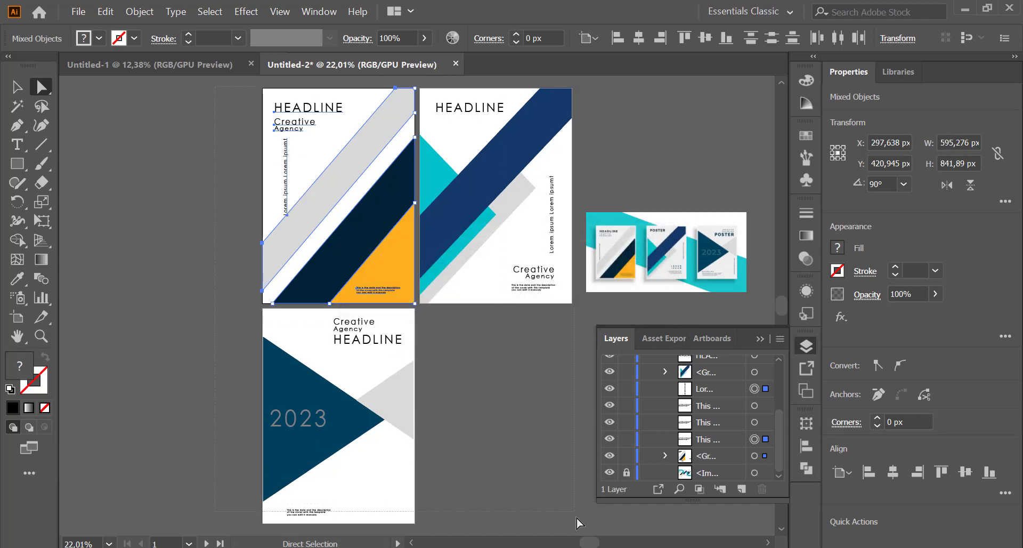
- Select all shapes and texts on the three posters and ungroup them
key(ctrl+a)
right_click(403, 379)
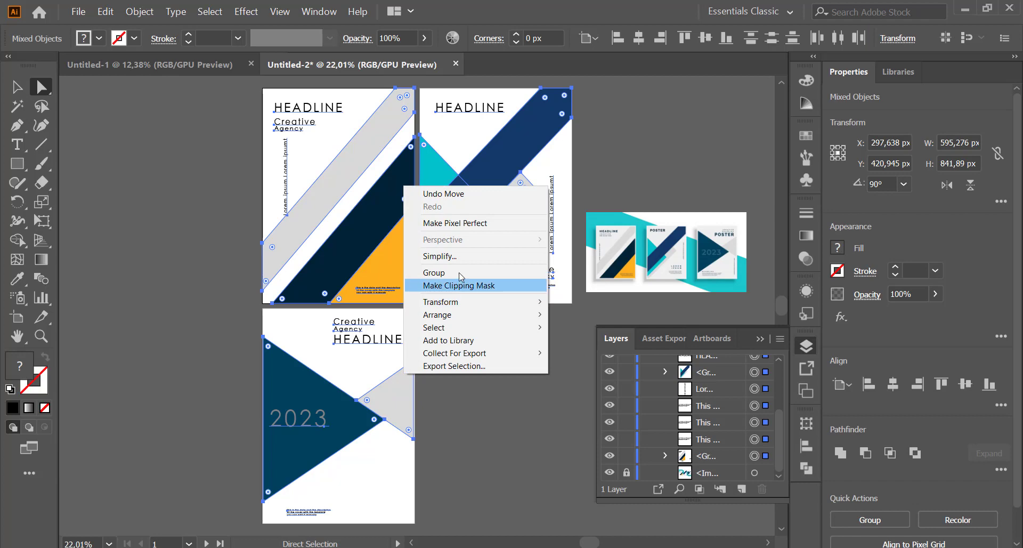
click(133, 13)
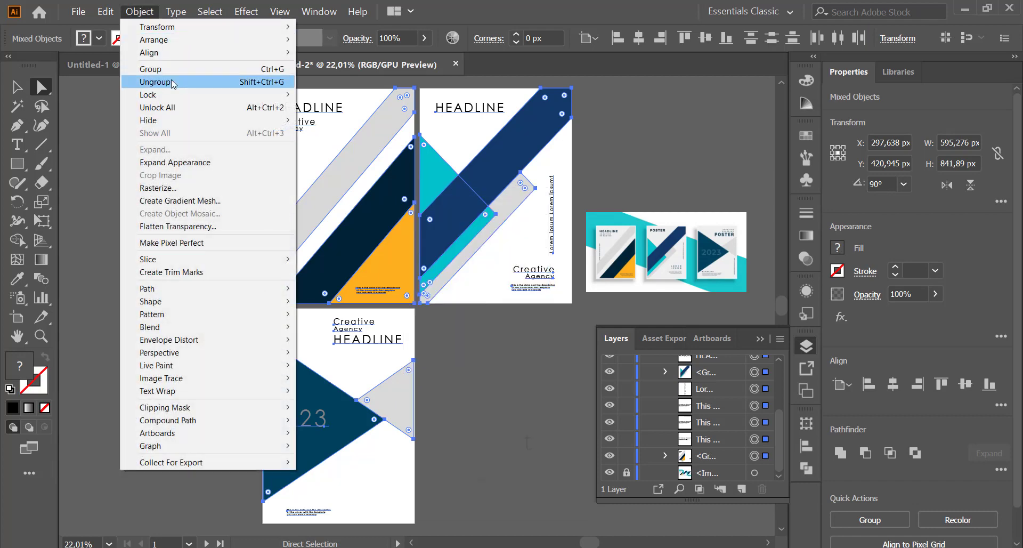
click(155, 82)
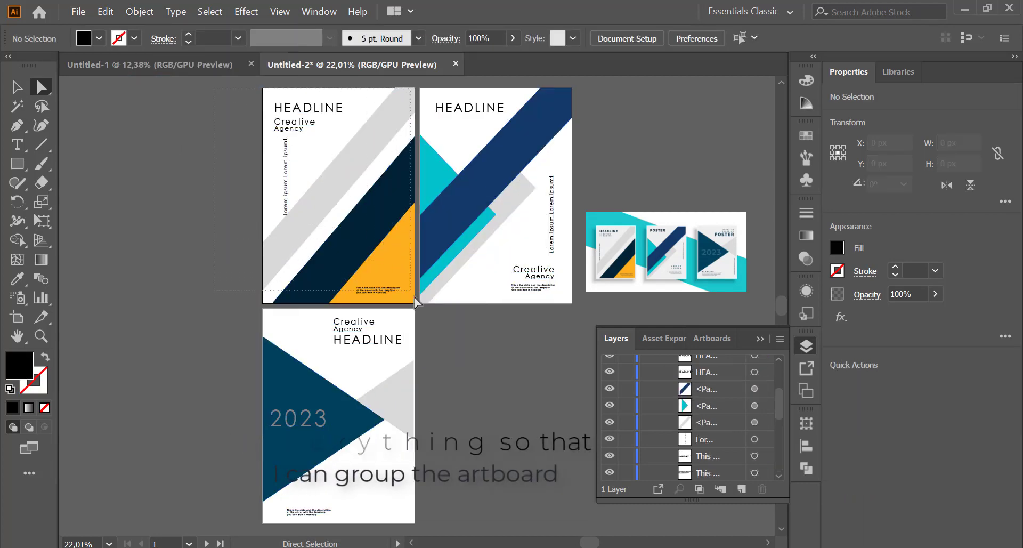
- Group the shapes and texts of each of the three posters into its own separate group
right_click(382, 228)
click(409, 309)
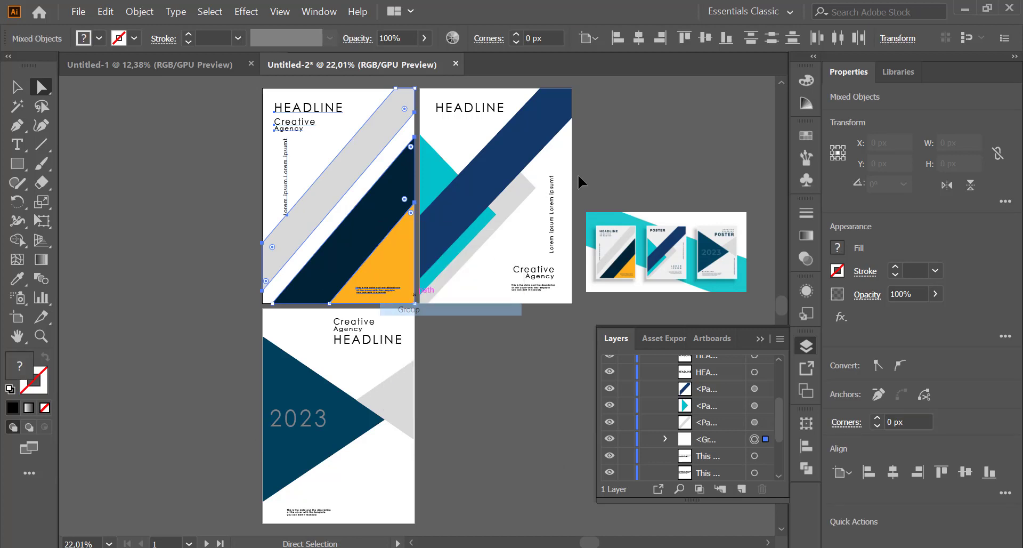
drag(616, 86, 429, 314)
right_click(444, 213)
click(483, 284)
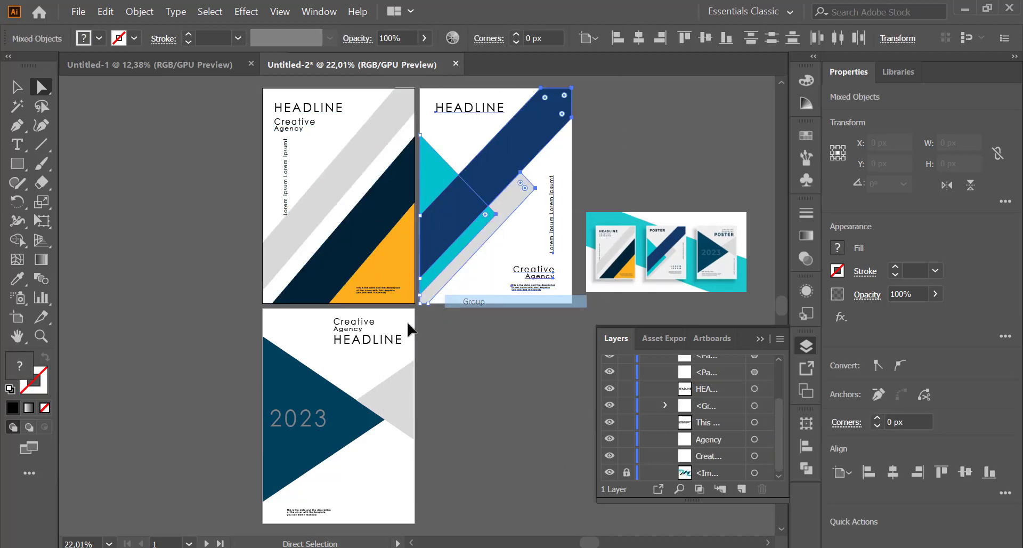
drag(224, 316, 442, 522)
right_click(350, 369)
click(434, 269)
click(529, 428)
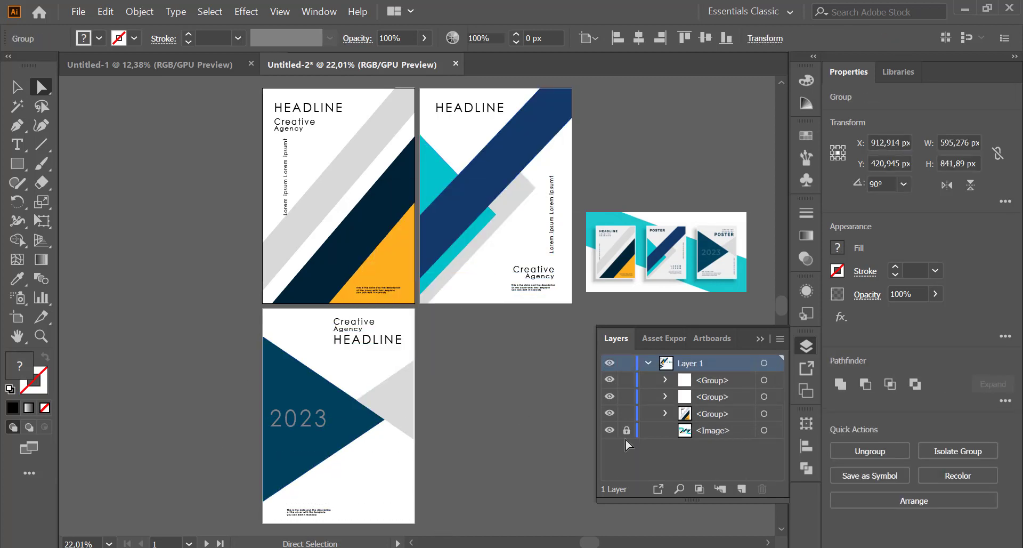
- Delete the locked reference image from the layer and collapse the layer list
click(713, 434)
click(760, 488)
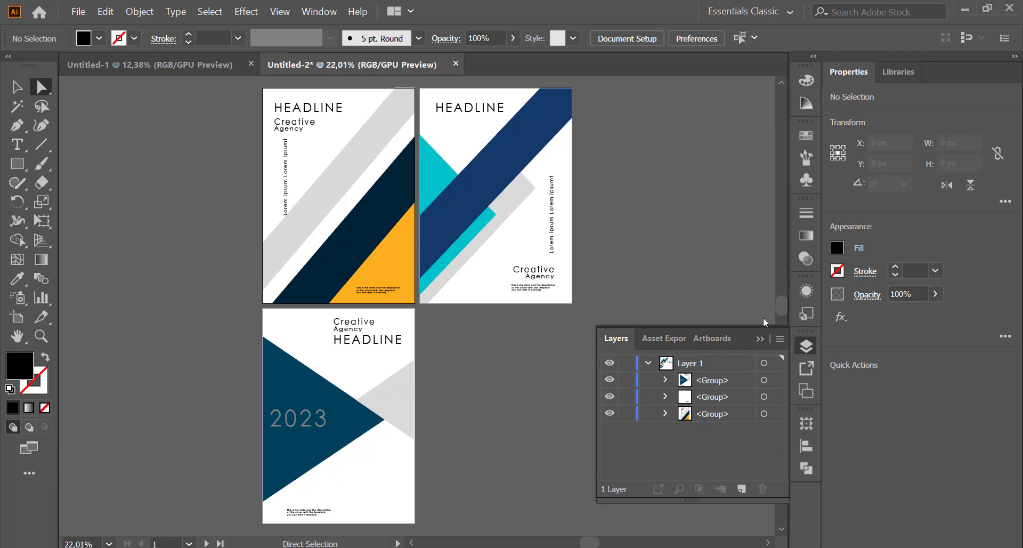
click(756, 340)
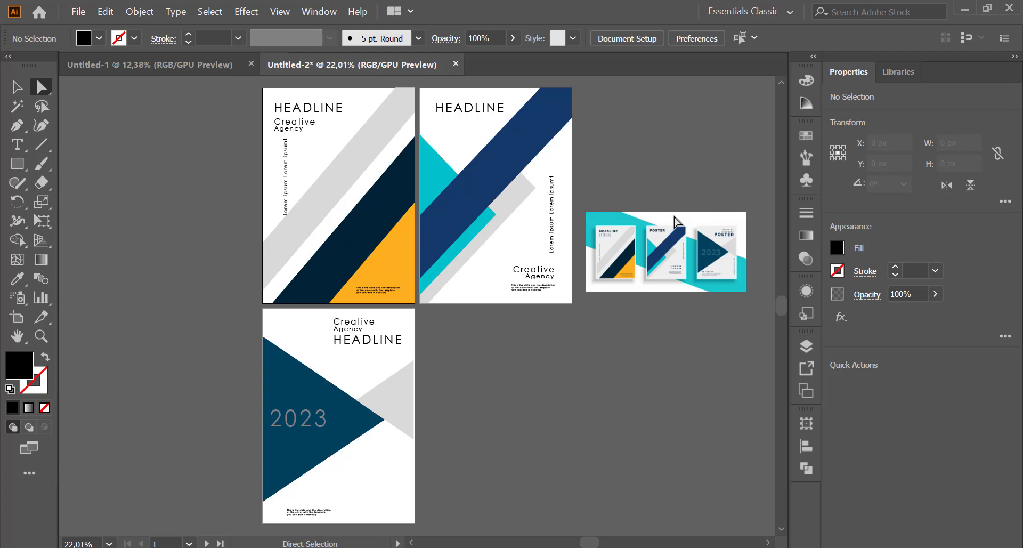
- Copy the second poster's vertical "Lorem ipsum" text beneath the third poster's grey triangle and set its font size to 17 pt
click(554, 230)
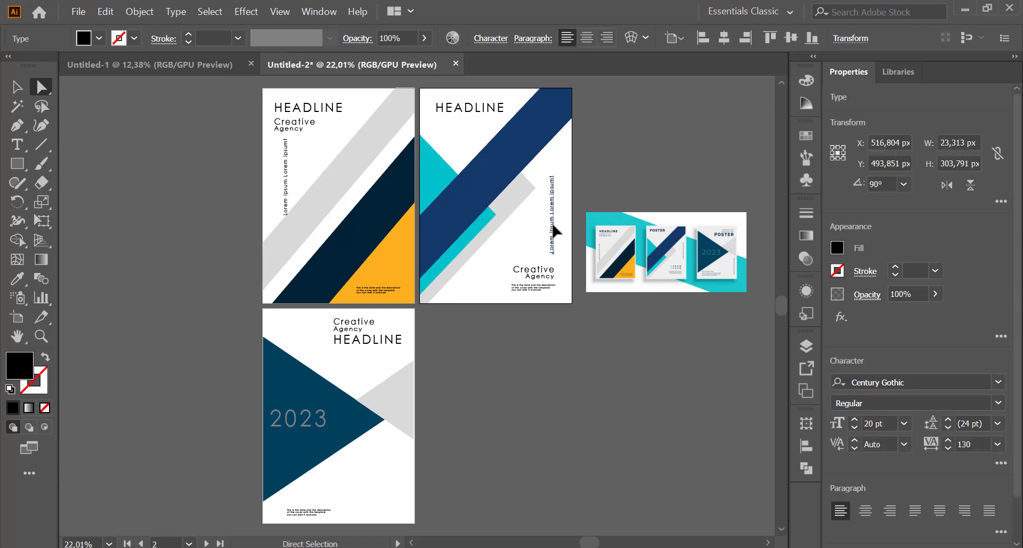
drag(554, 230, 397, 478)
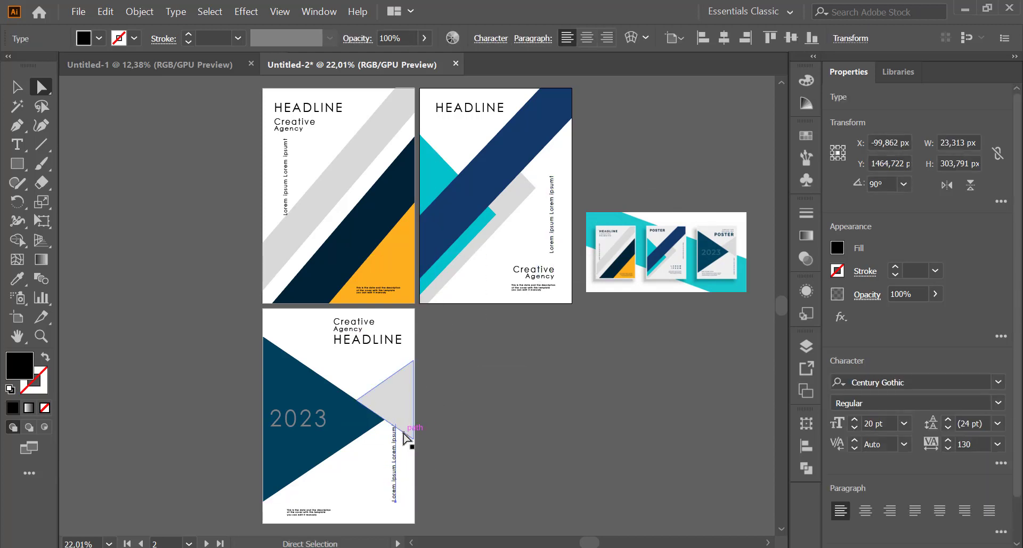
click(871, 424)
text(18)
key(Return)
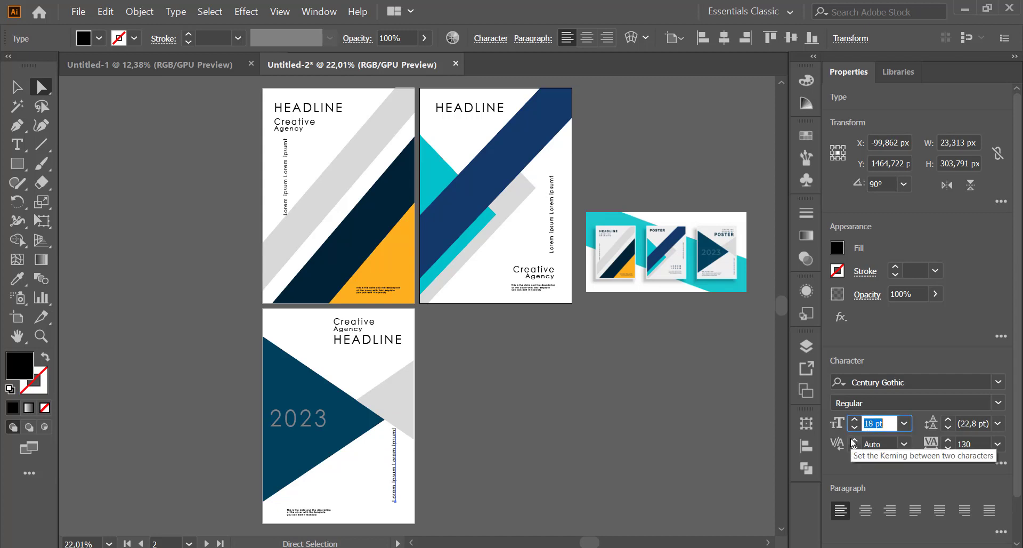
click(660, 413)
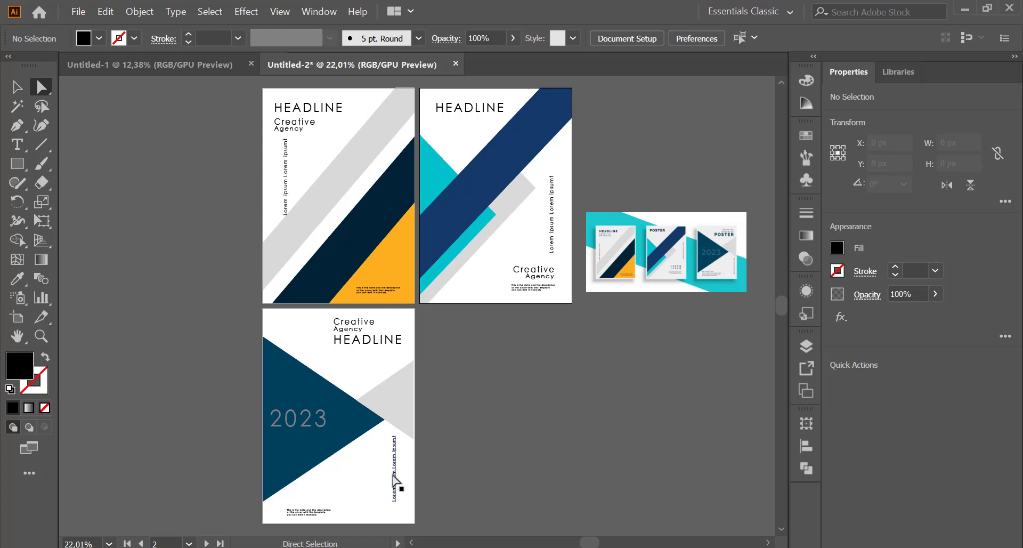
drag(392, 474, 395, 475)
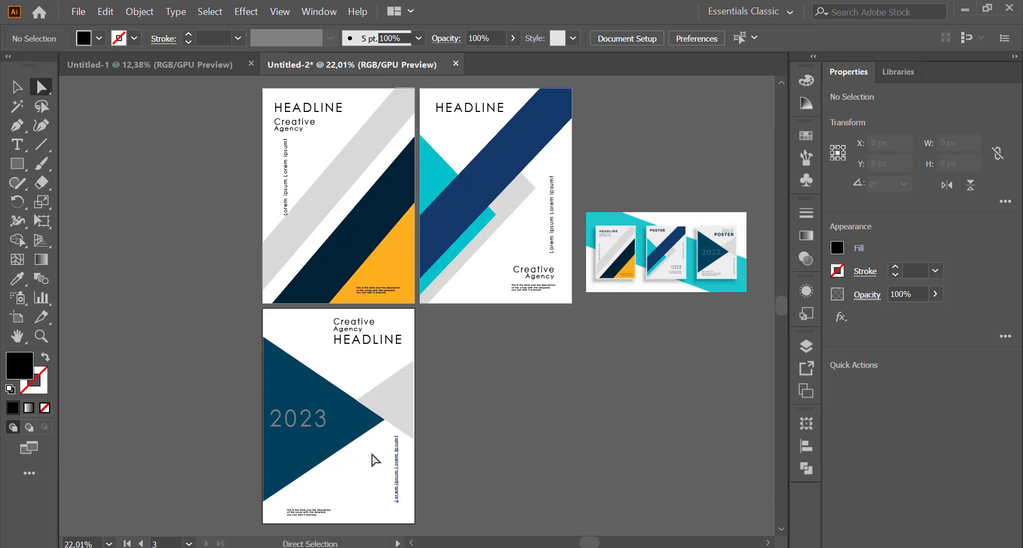
- Select everything on the third poster and ungroup it
click(395, 464)
right_click(395, 463)
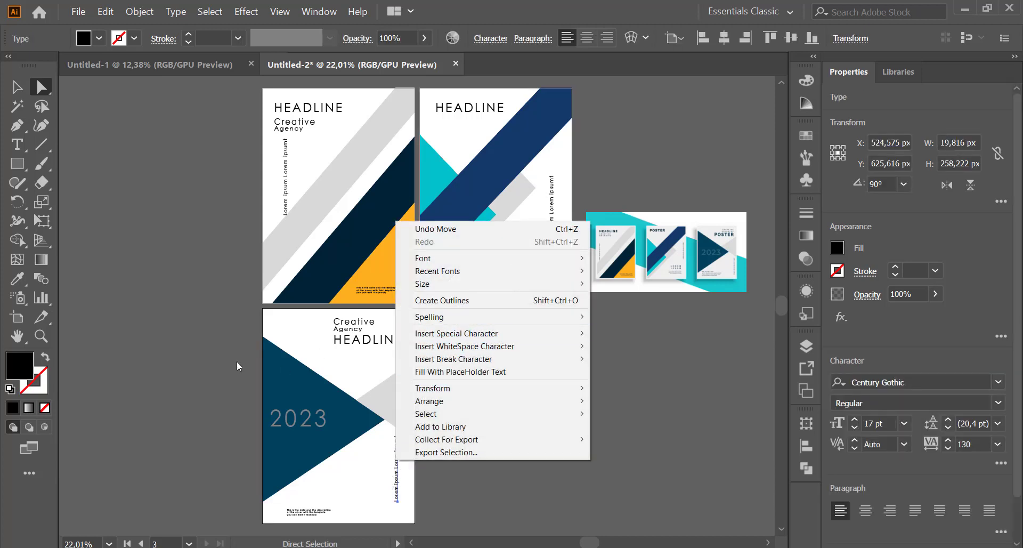
click(236, 362)
drag(219, 329, 521, 521)
right_click(392, 438)
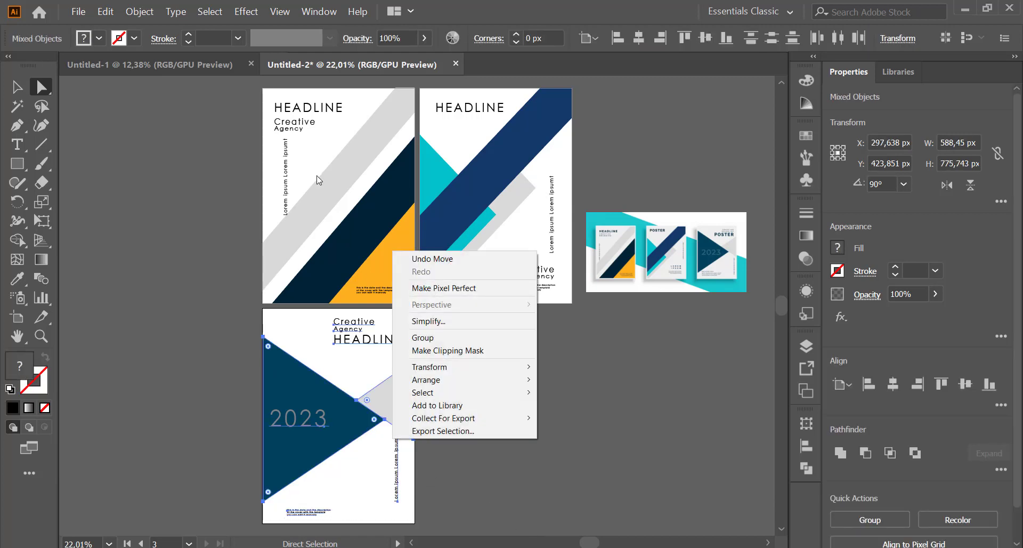
click(140, 12)
click(159, 71)
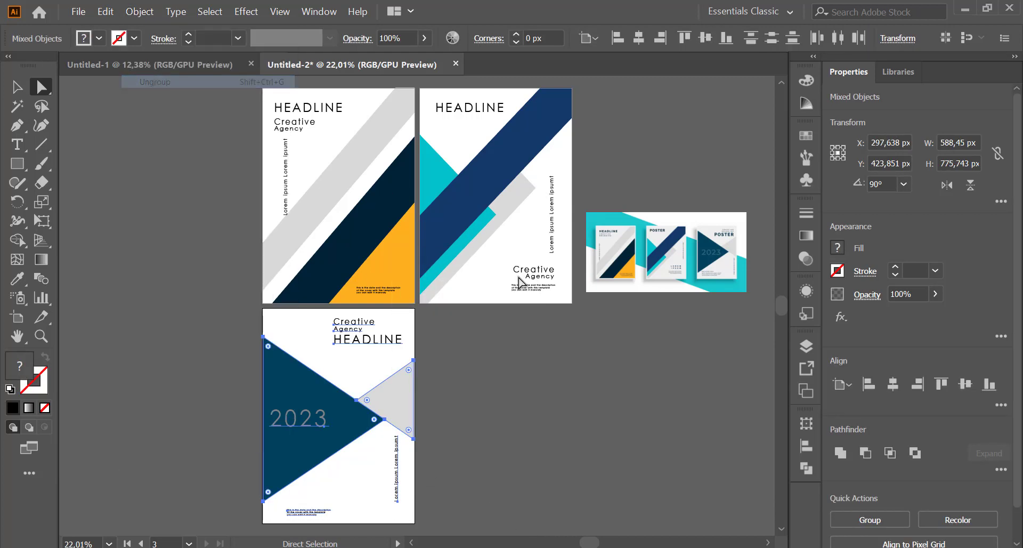
- Try to group all shapes and texts on the third poster
click(431, 375)
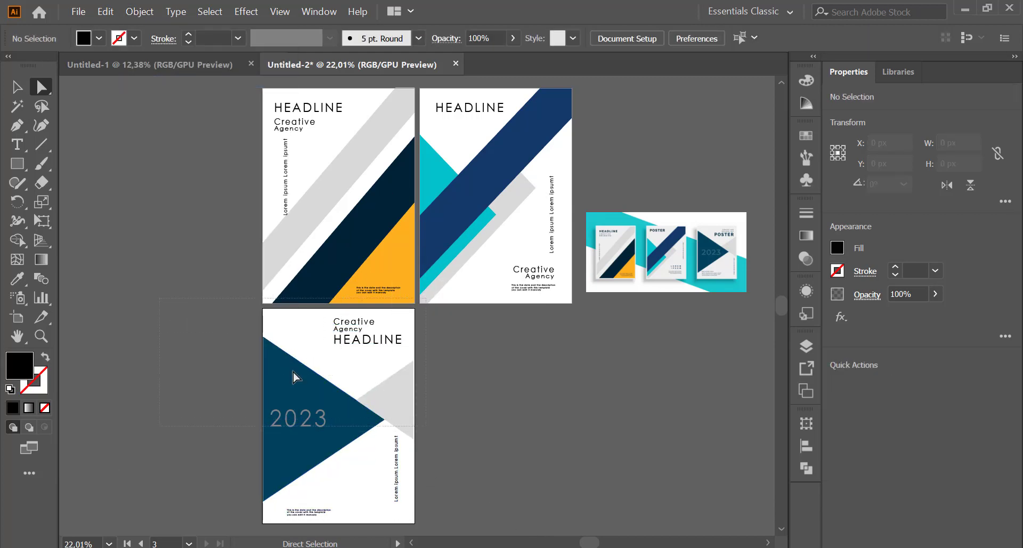
drag(242, 327, 519, 503)
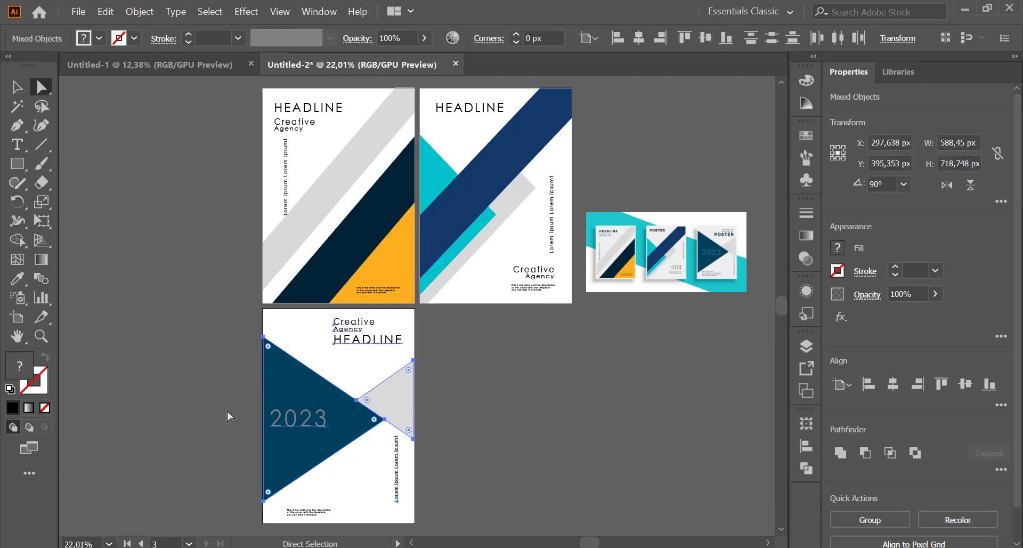
drag(212, 327, 574, 539)
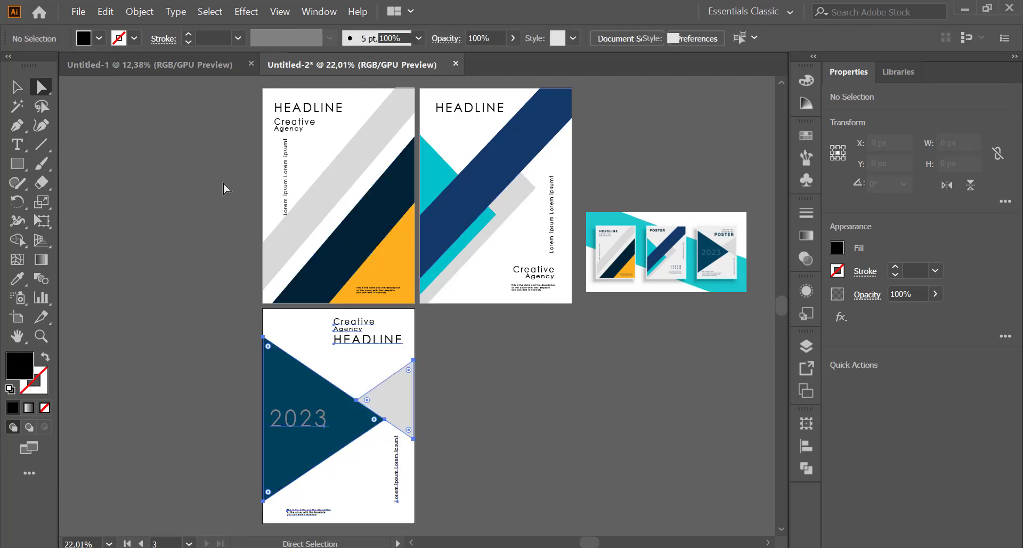
click(144, 12)
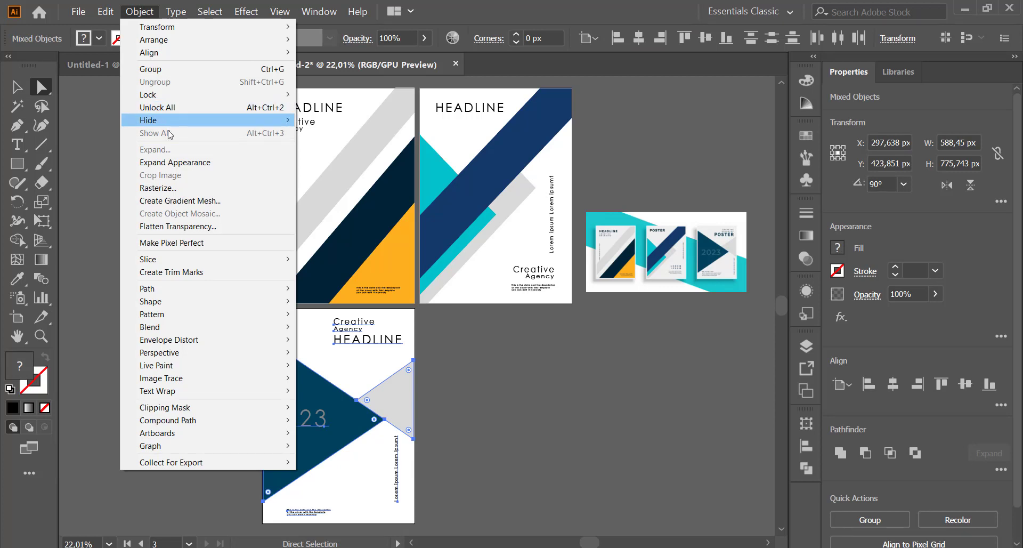
click(160, 68)
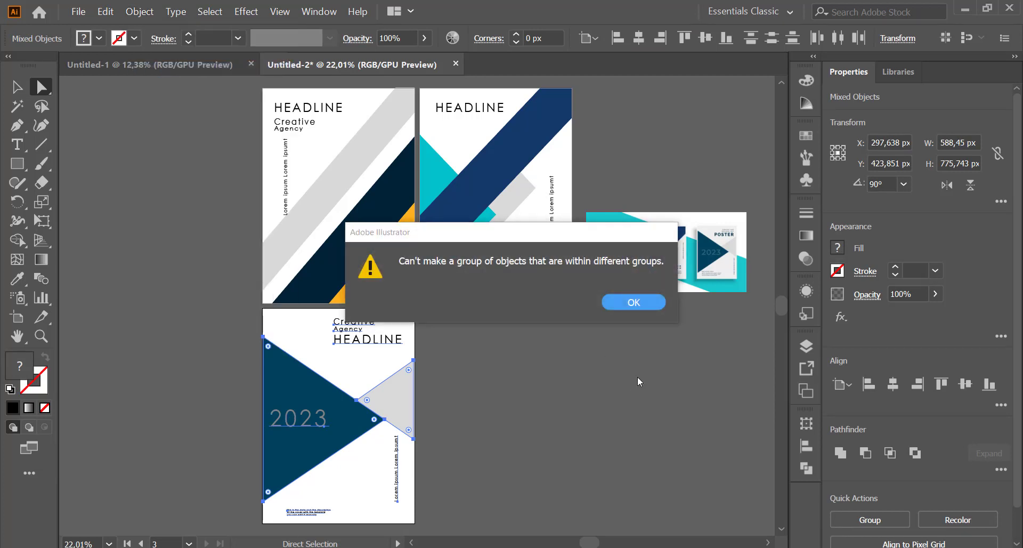
click(634, 302)
- Move the third poster's vertical "Lorem ipsum" text out of the second poster's group, placing it with the third poster's objects in the layer list
click(408, 473)
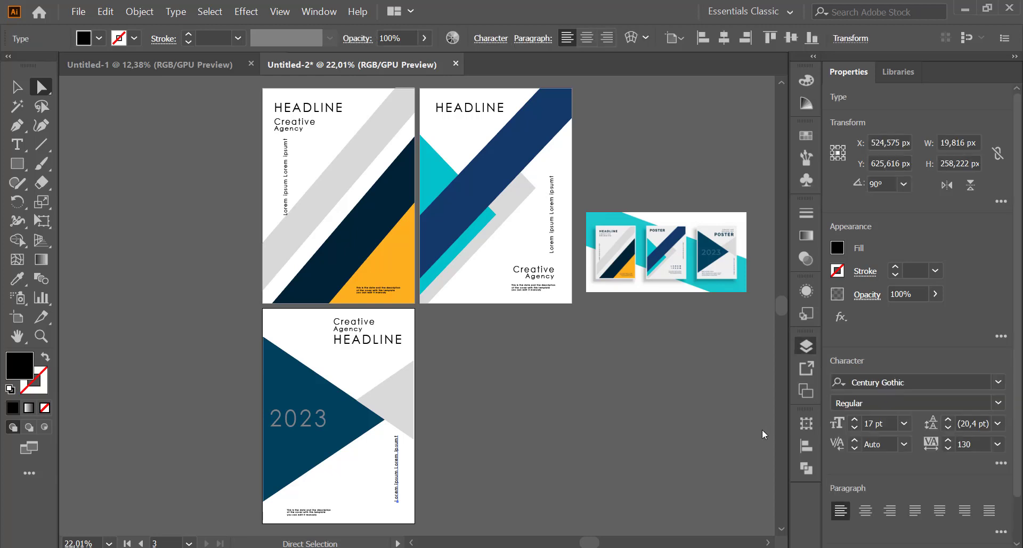
click(683, 487)
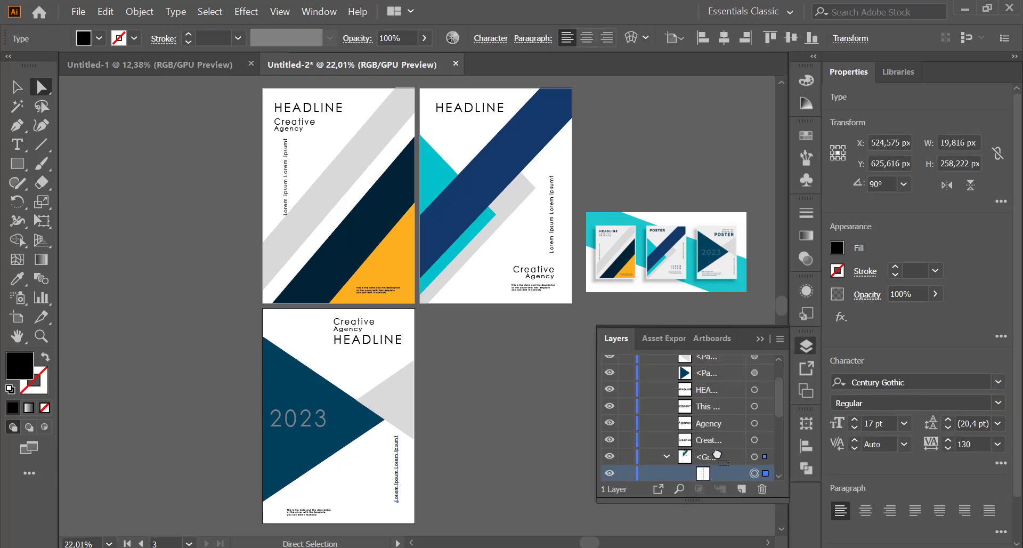
drag(717, 454, 714, 452)
click(666, 473)
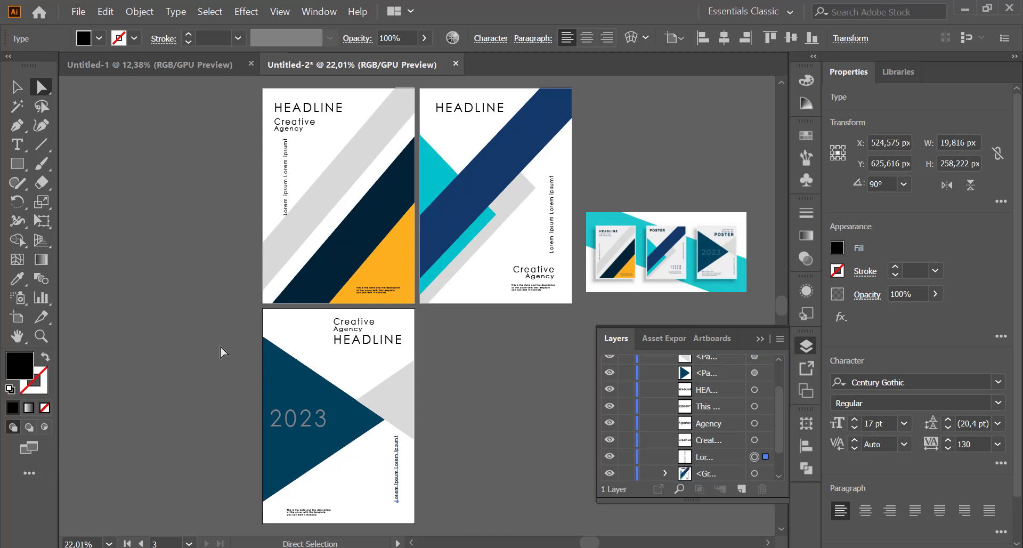
- Select all shapes and texts on the third poster, including the vertical "Lorem ipsum" text, and group them
drag(210, 316, 489, 501)
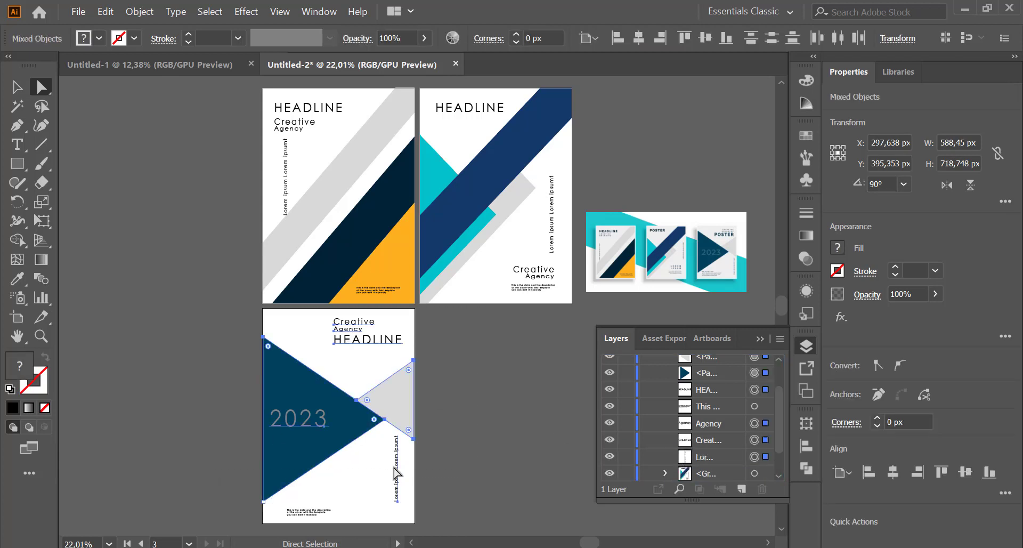
click(242, 349)
scroll(529, 510, down, 2)
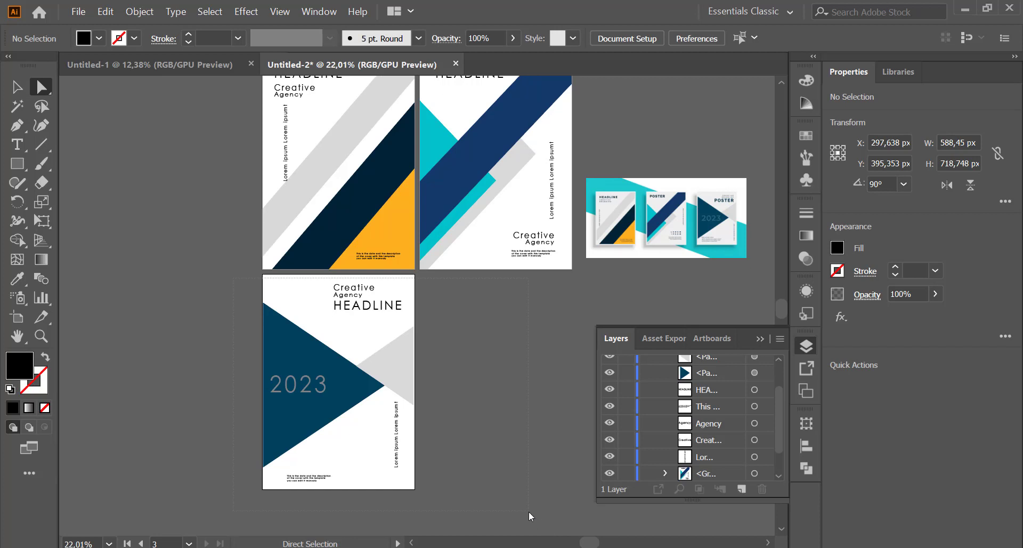
right_click(375, 391)
click(429, 278)
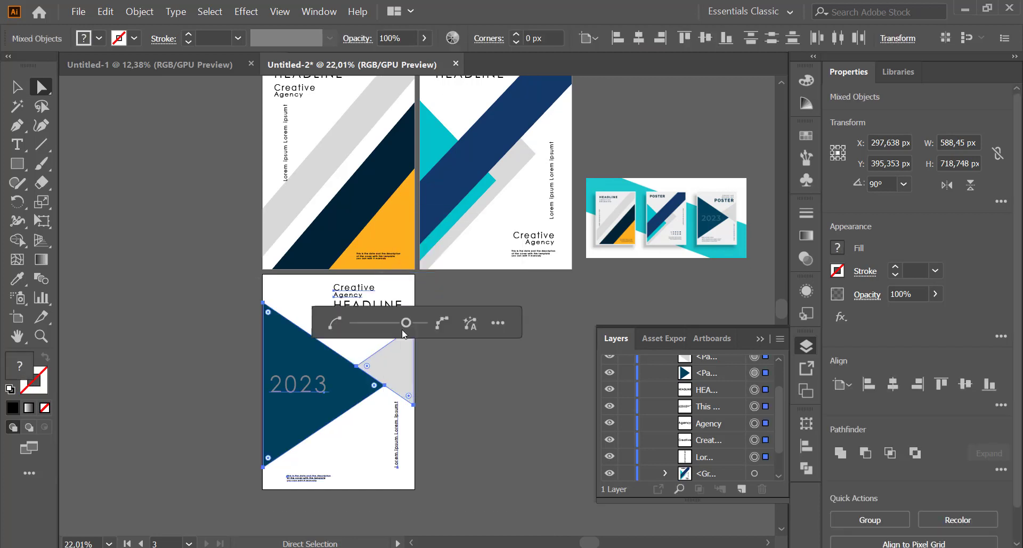
click(478, 362)
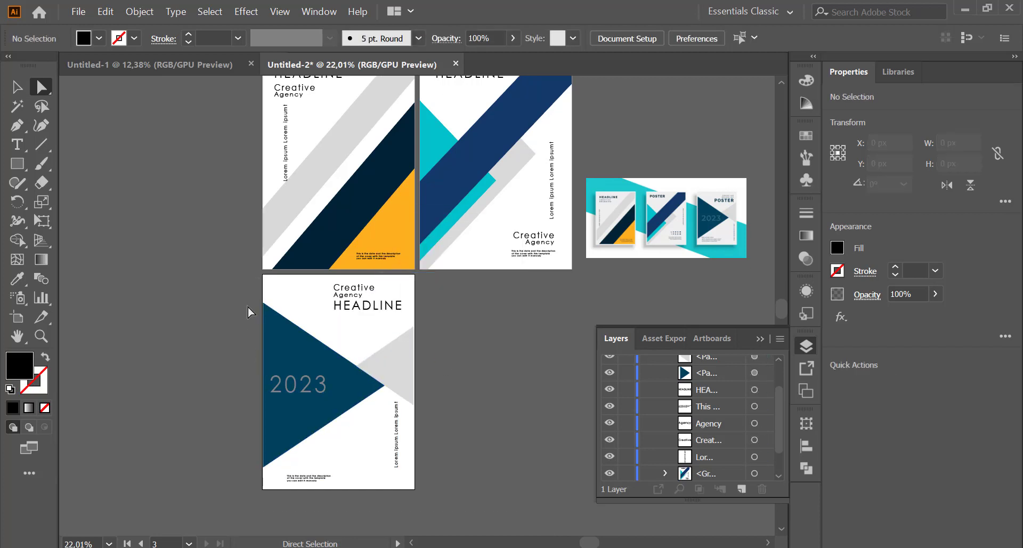
drag(446, 403, 491, 493)
right_click(330, 375)
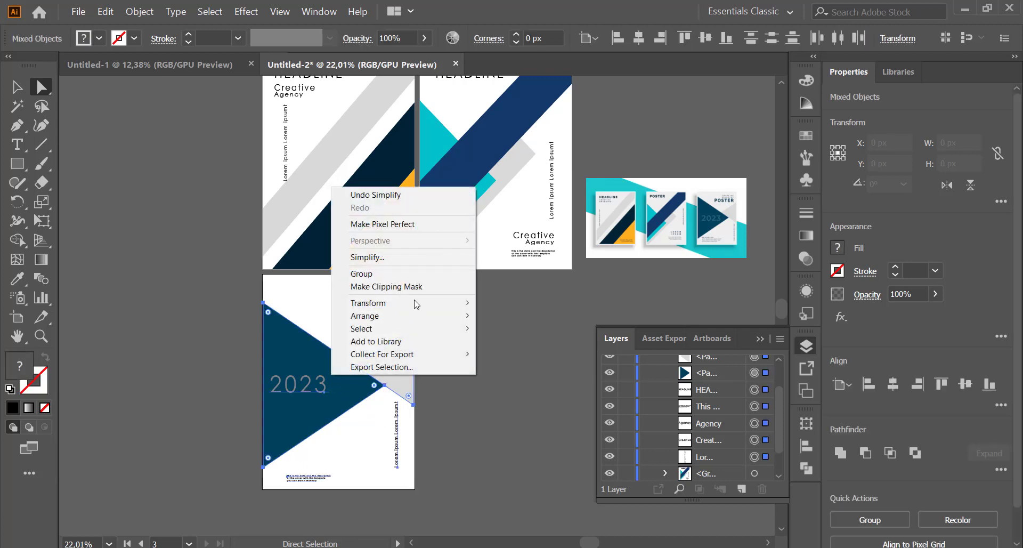
click(410, 278)
click(473, 399)
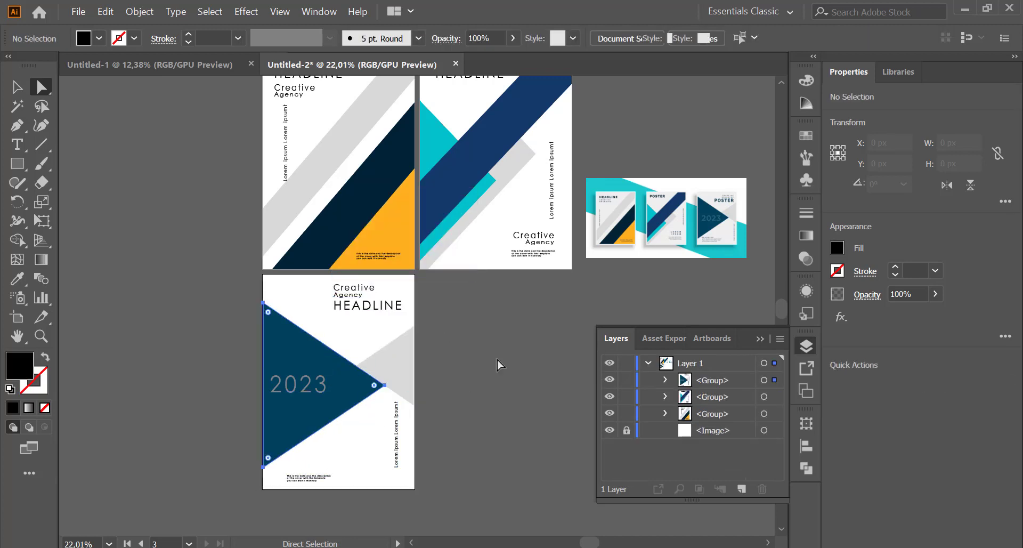
click(588, 363)
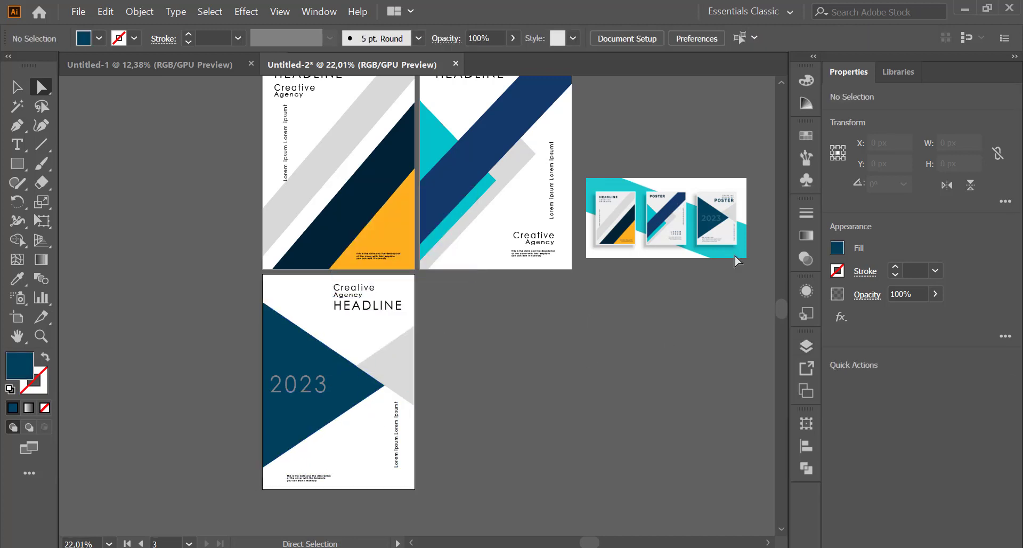
- Delete the locked reference image from Layer 1 and close the layer list
click(810, 349)
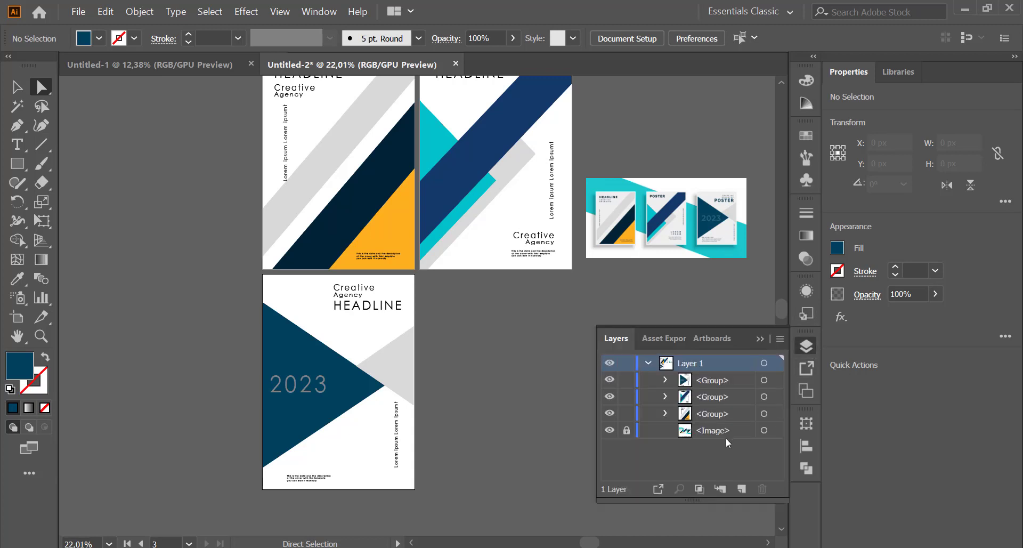
click(725, 432)
click(760, 489)
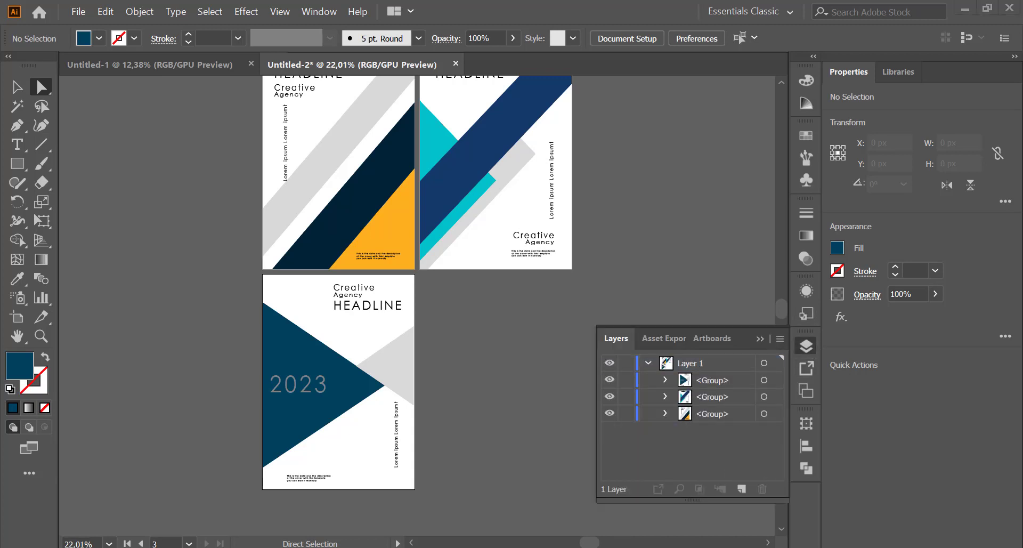
click(761, 339)
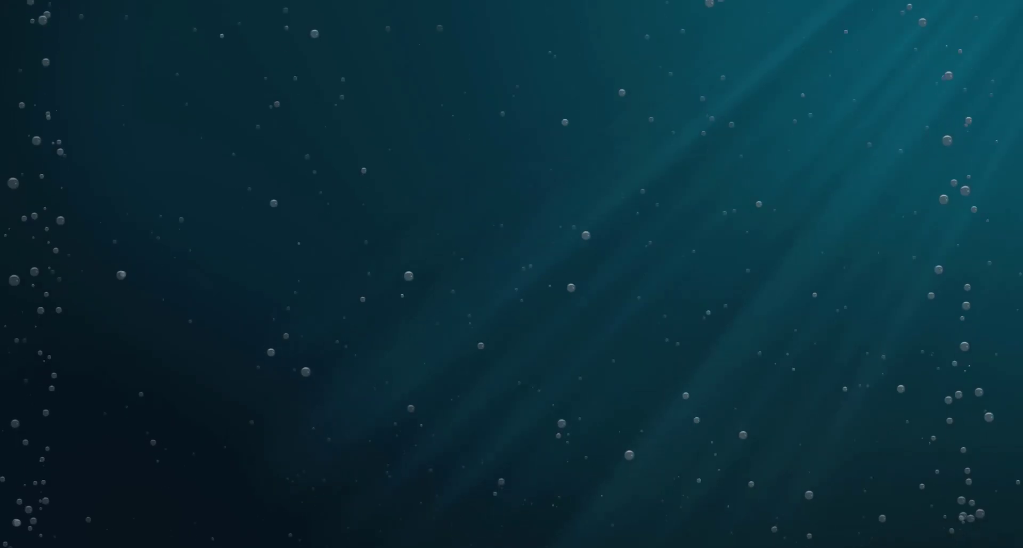